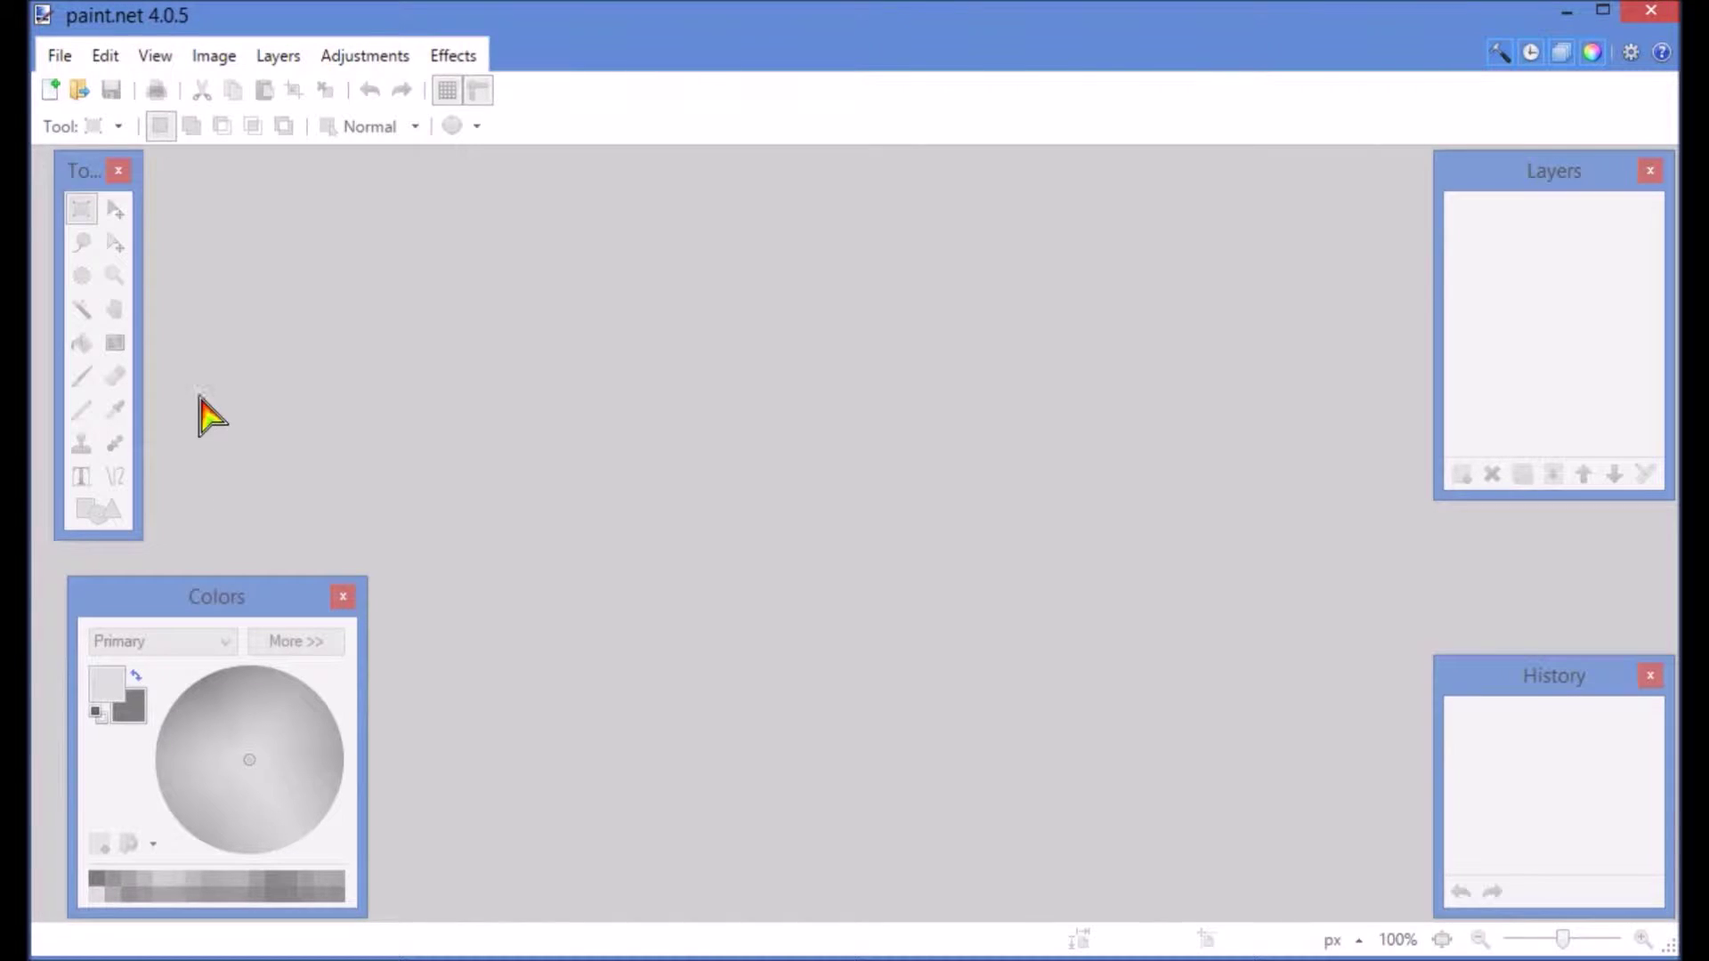
- Create a new white image 500 pixels wide and 500 pixels high via File > New
{"action": "left_click", "coordinate": [61, 57]}
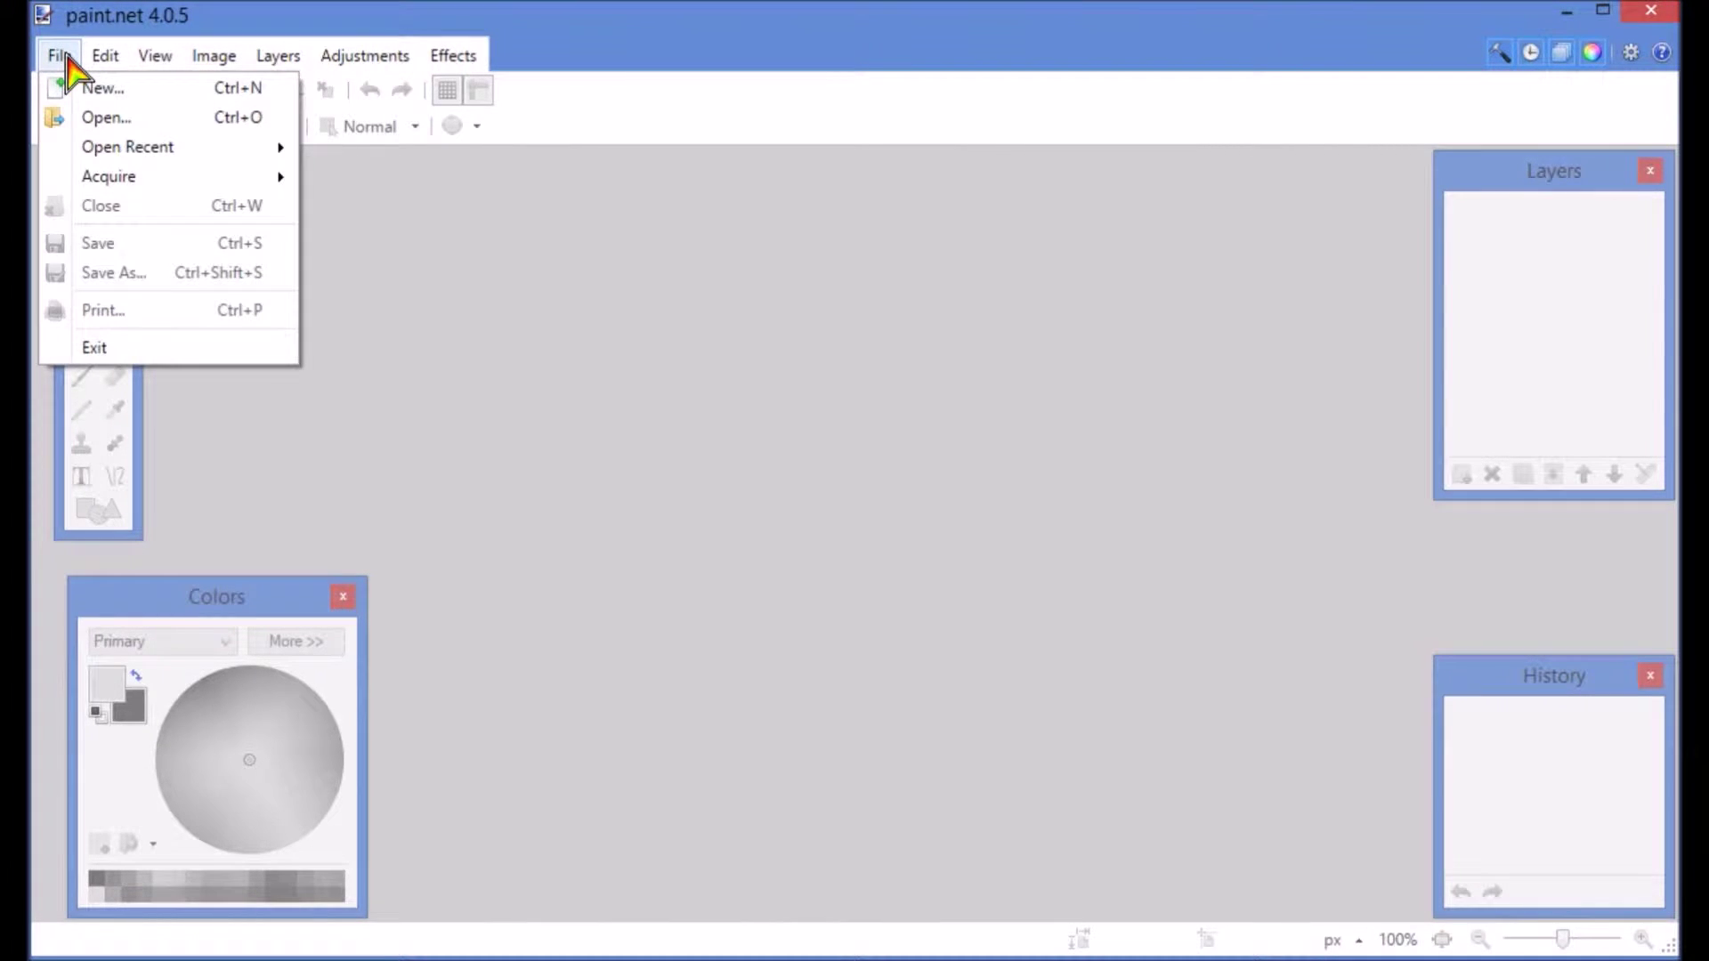
{"action": "left_click", "coordinate": [101, 88]}
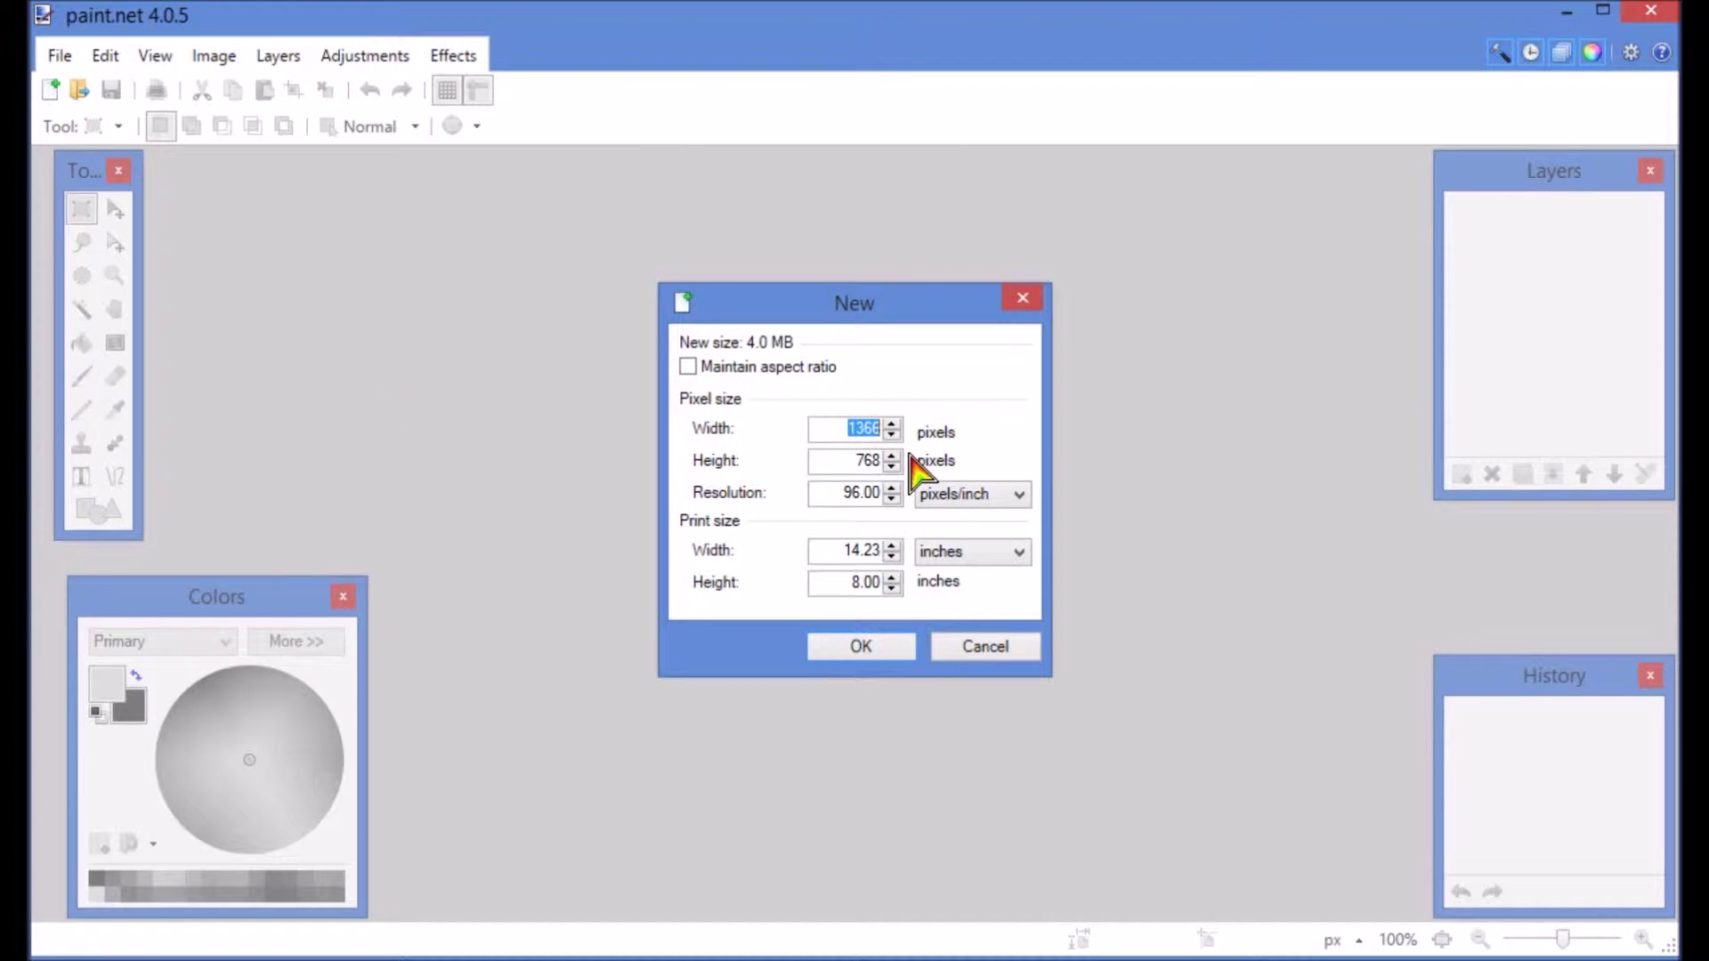
{"action": "type", "text": "500"}
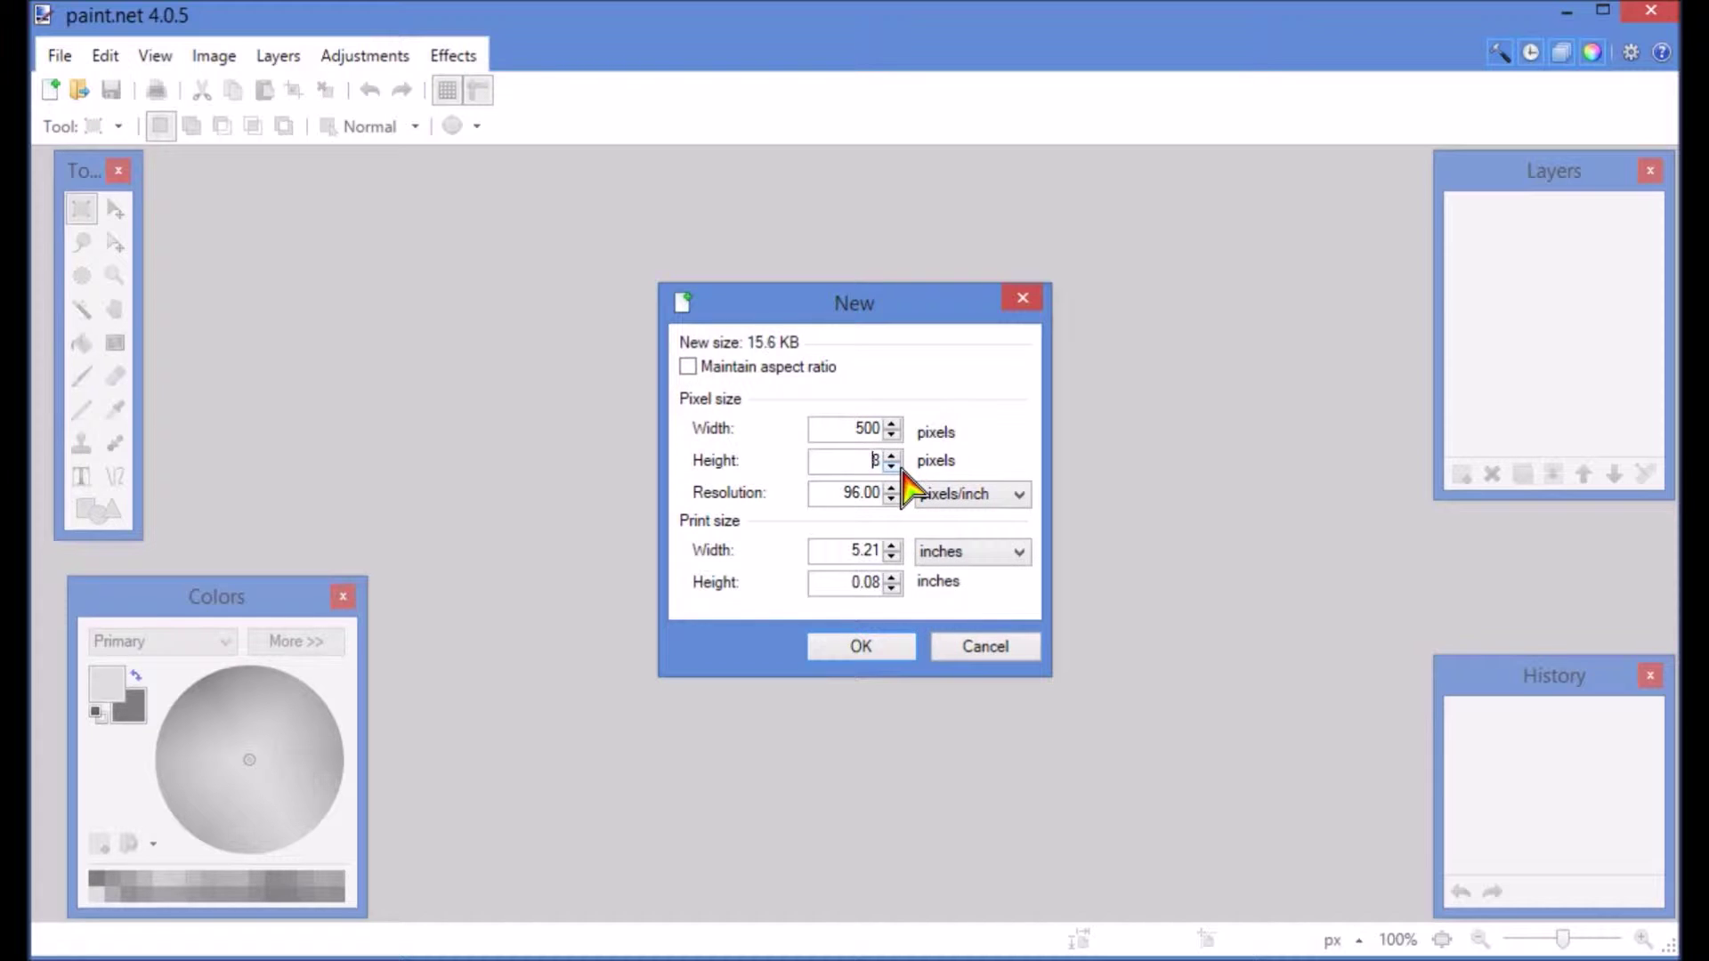
{"action": "key", "text": "BackSpace"}
{"action": "type", "text": "500"}
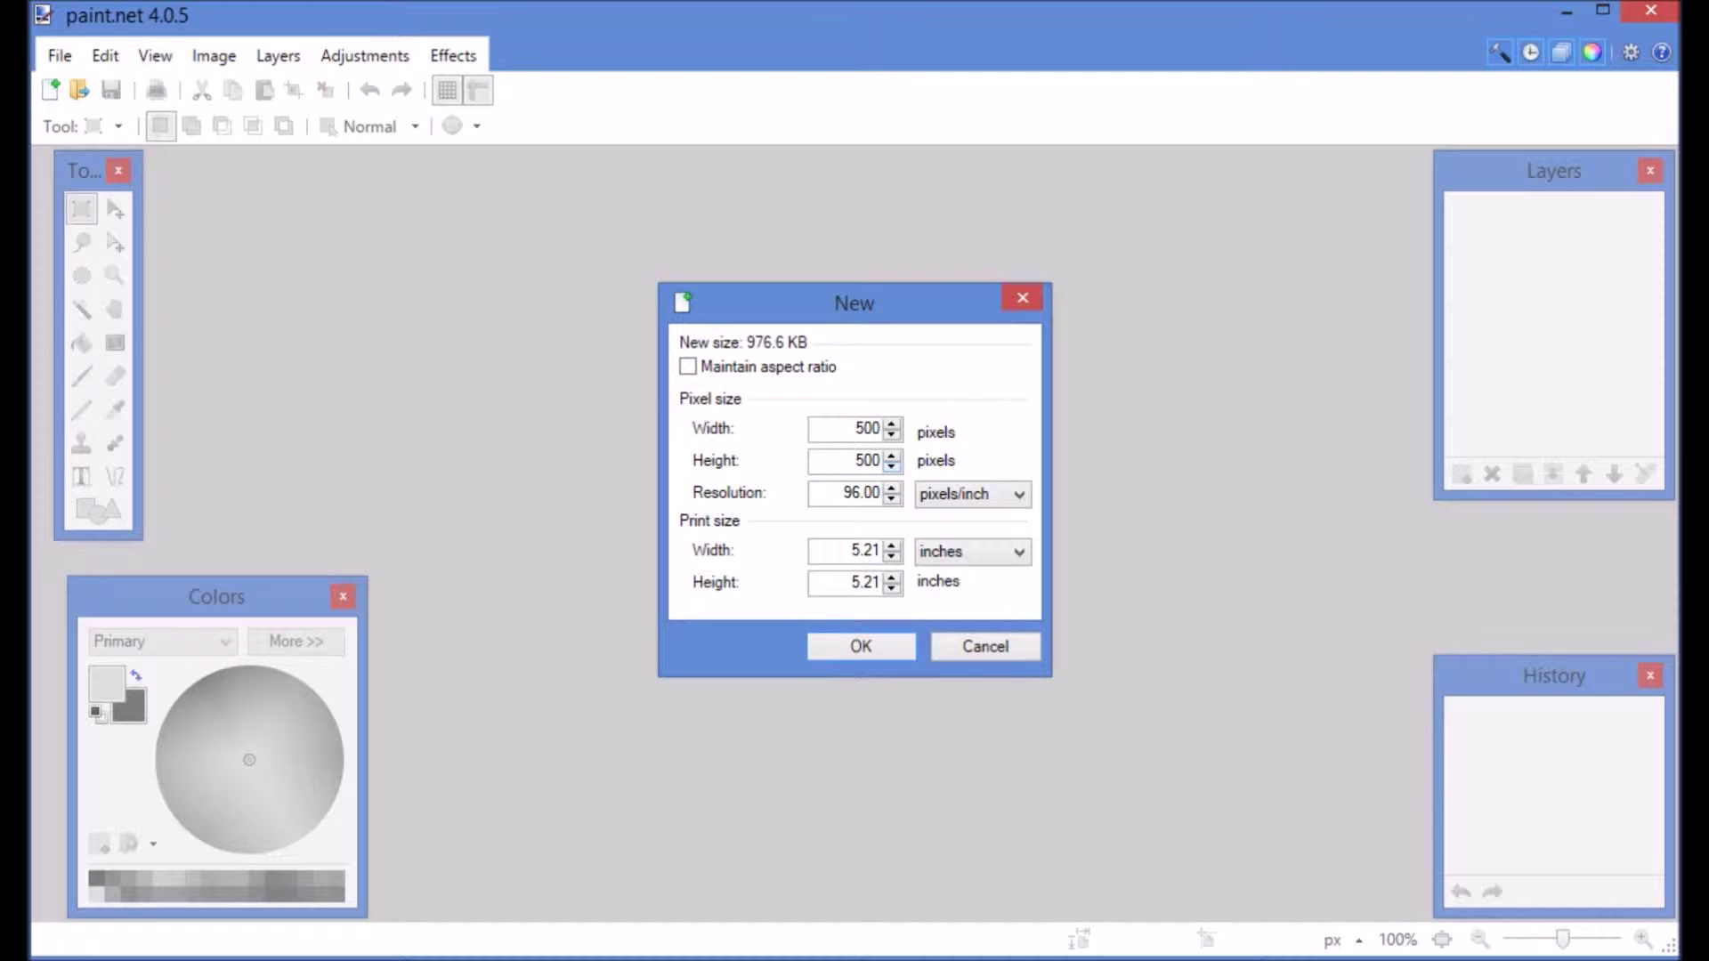
{"action": "left_click", "coordinate": [864, 650]}
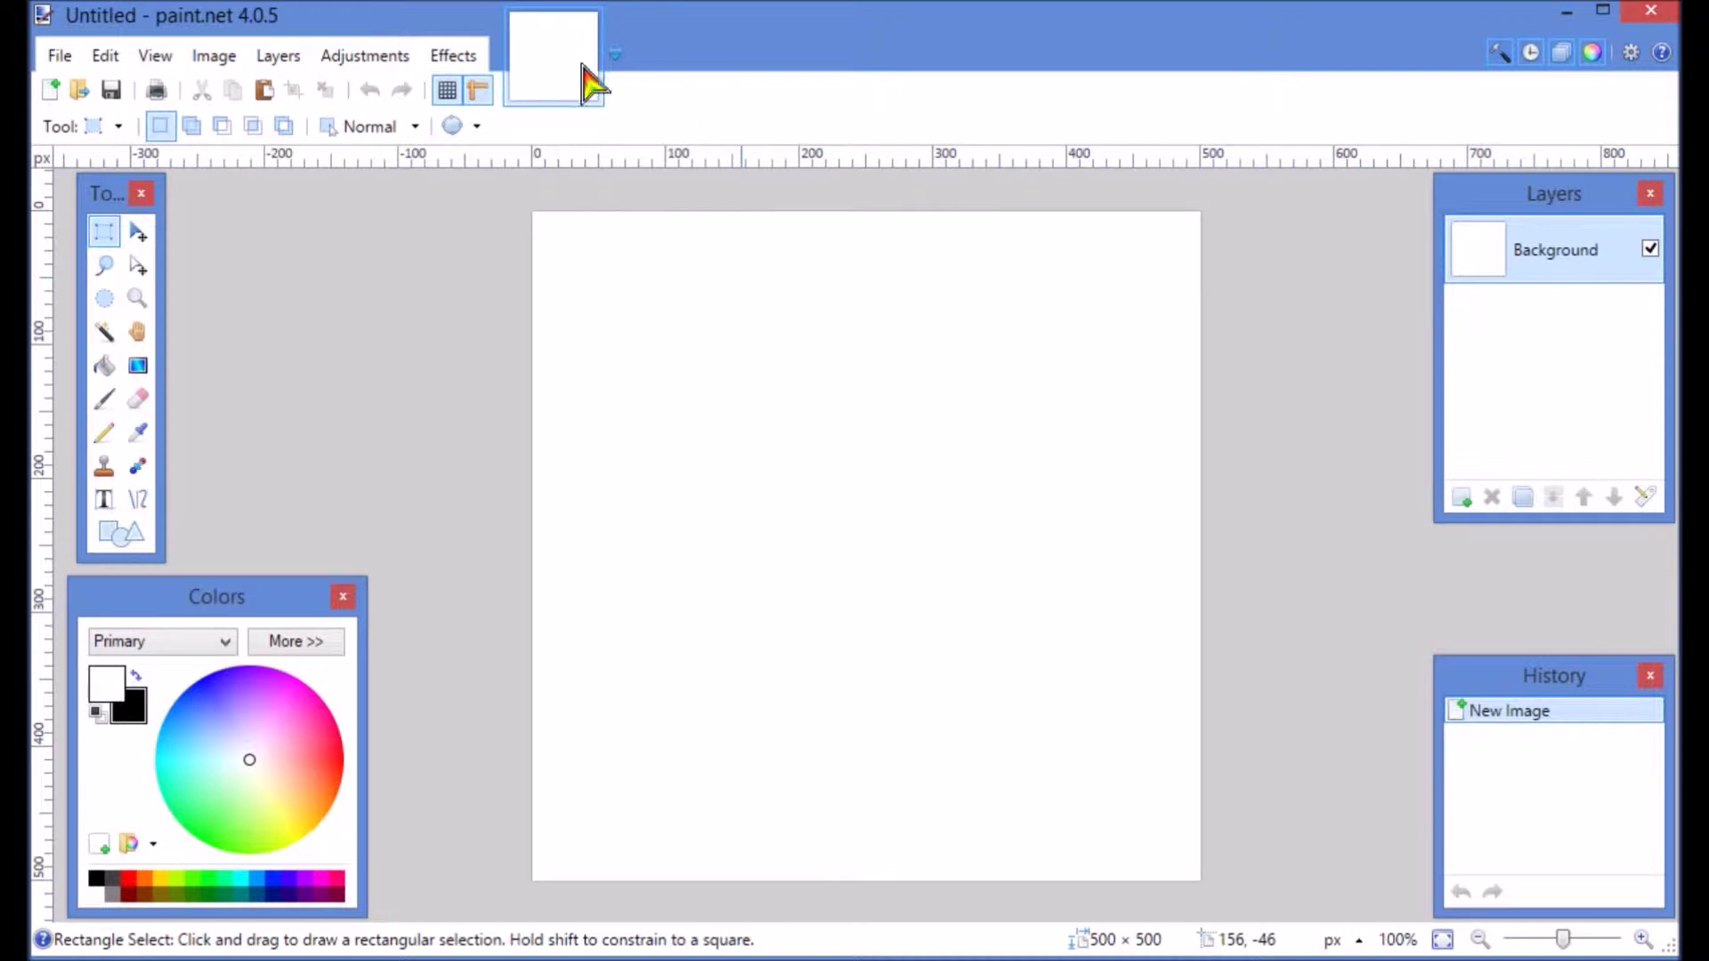
- Drag the Tools window onto the canvas and draw rectangle selections, ending with a 70 × 67 px one
{"action": "left_click_drag", "start_coordinate": [109, 203], "coordinate": [695, 351]}
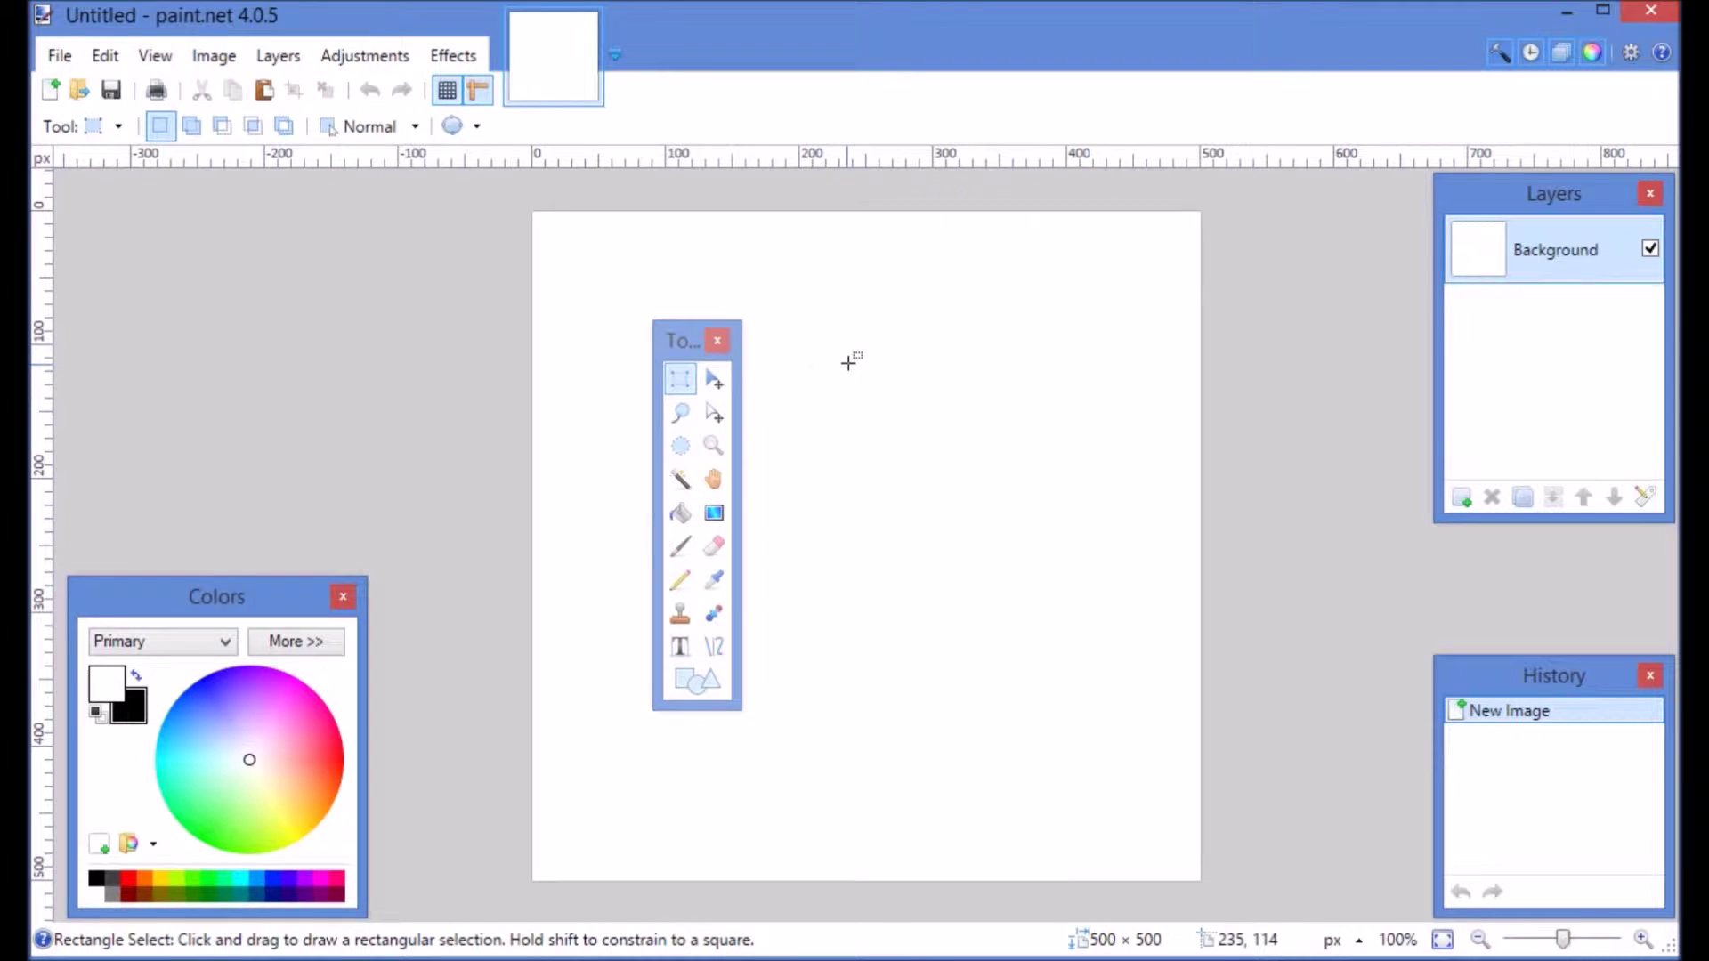
{"action": "left_click_drag", "start_coordinate": [849, 366], "coordinate": [1045, 501]}
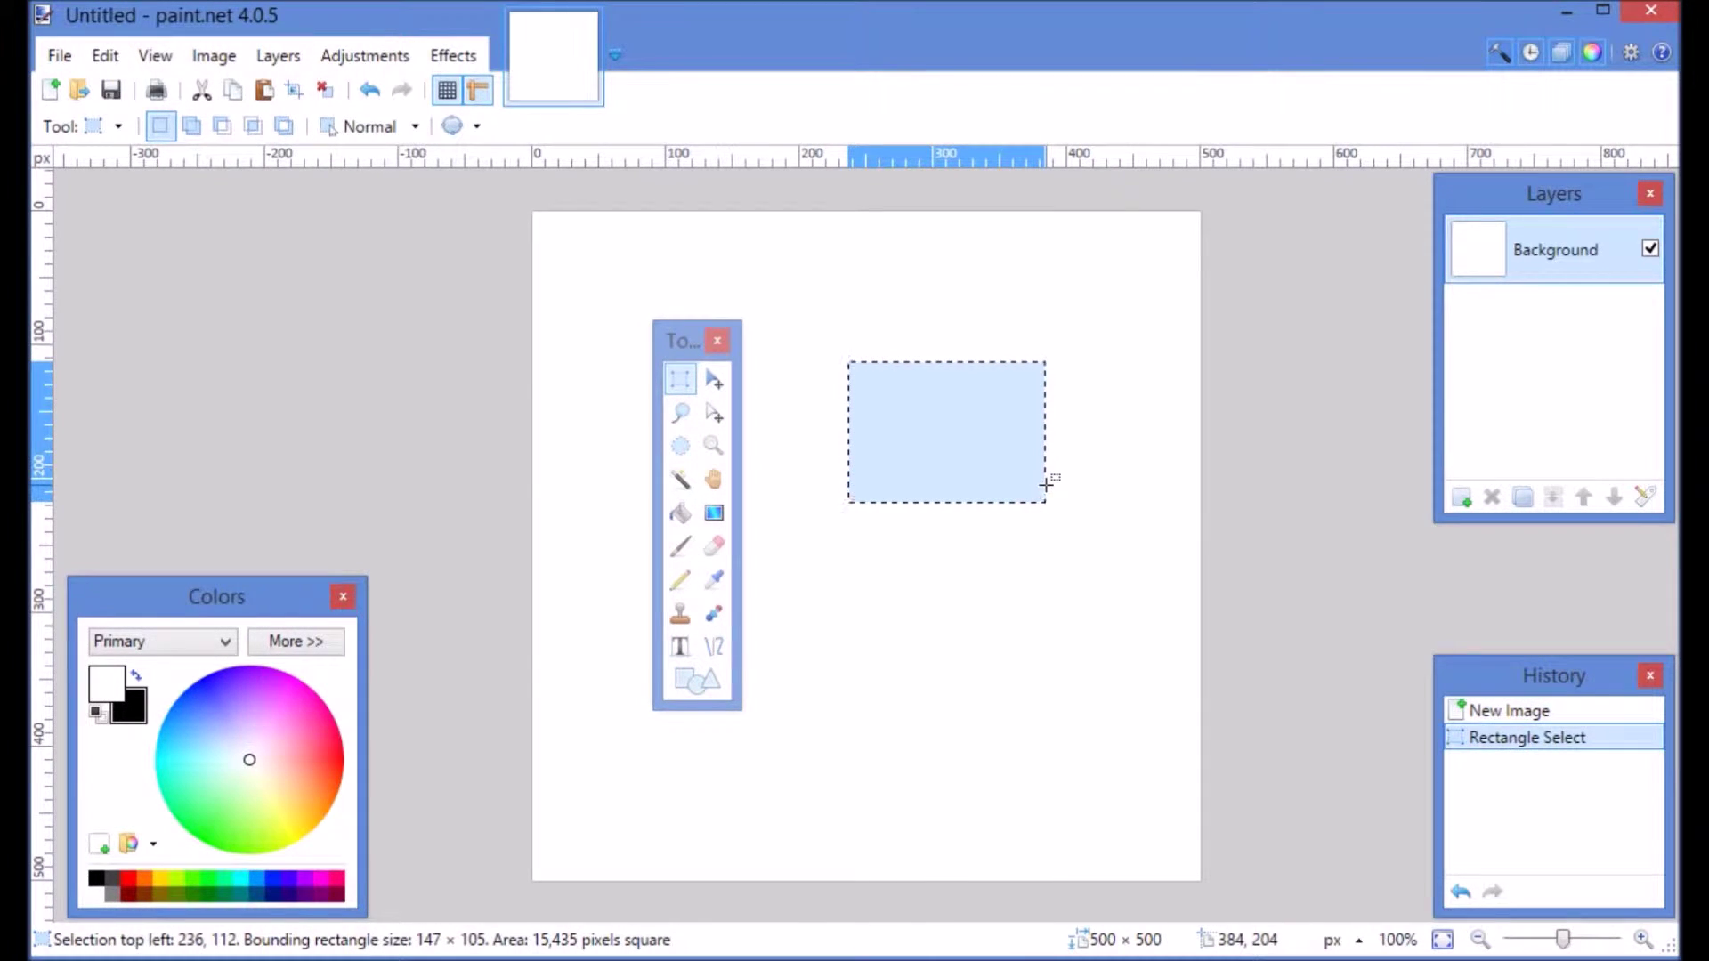
{"action": "left_click_drag", "start_coordinate": [929, 588], "coordinate": [1000, 743]}
{"action": "left_click_drag", "start_coordinate": [991, 429], "coordinate": [1081, 516]}
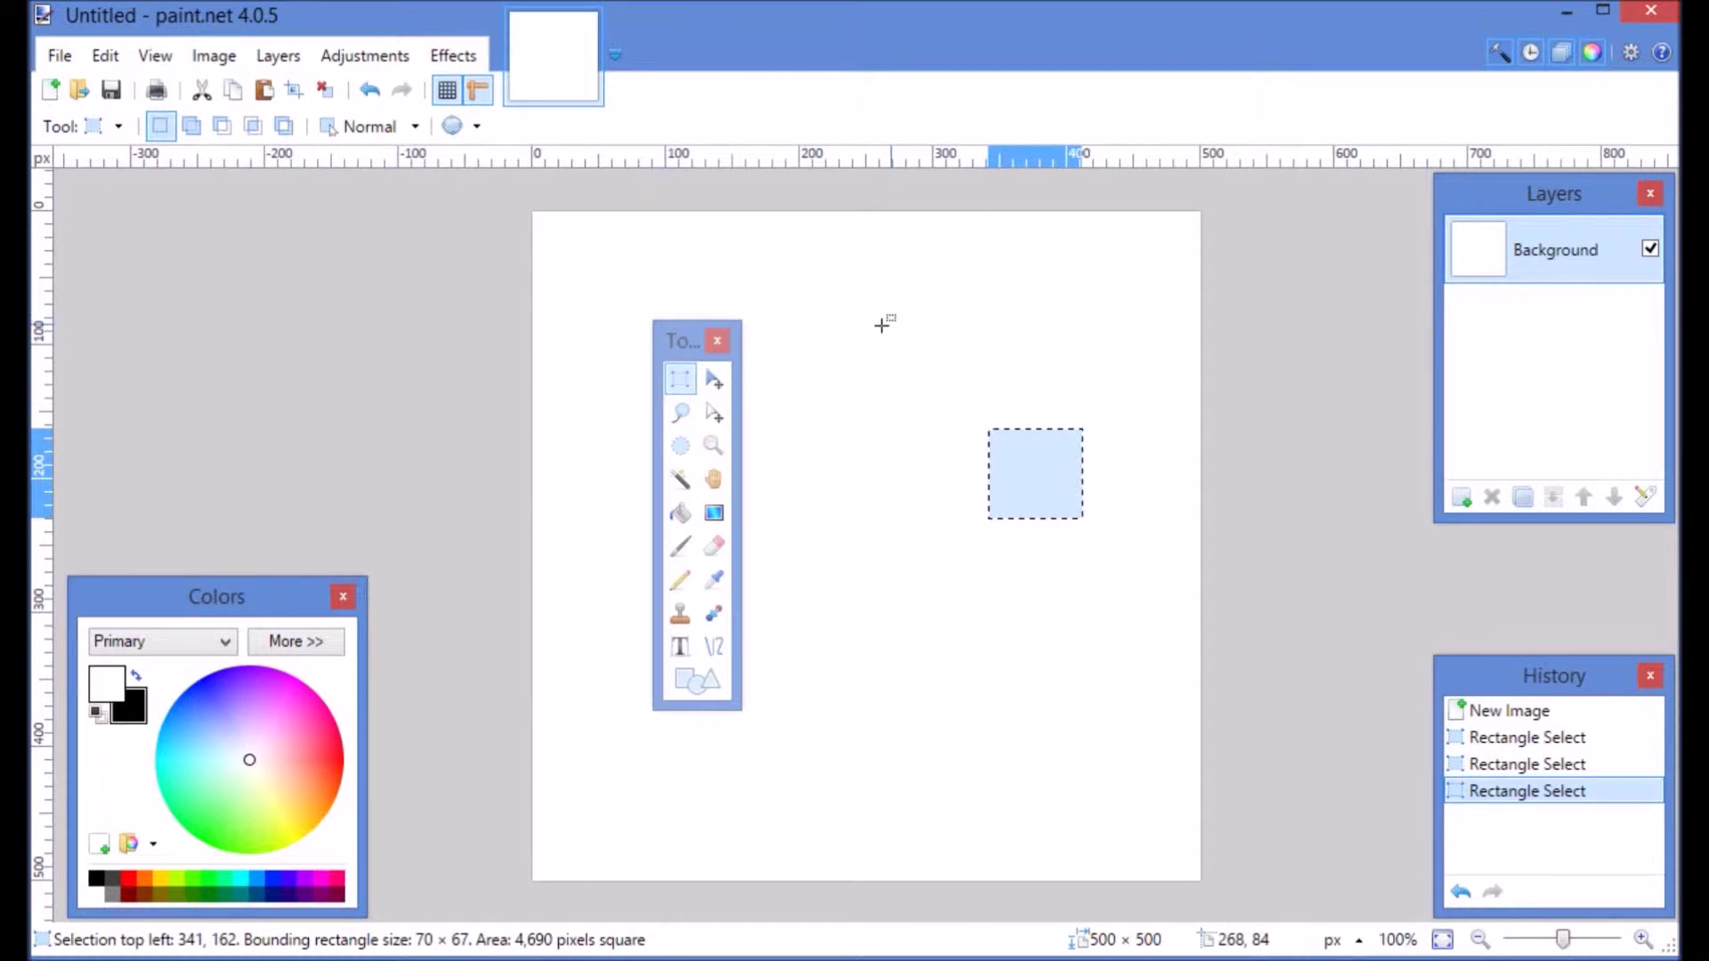
- Draw a freehand 122 × 163 px Lasso Select selection on the right of the canvas
{"action": "left_click", "coordinate": [684, 415]}
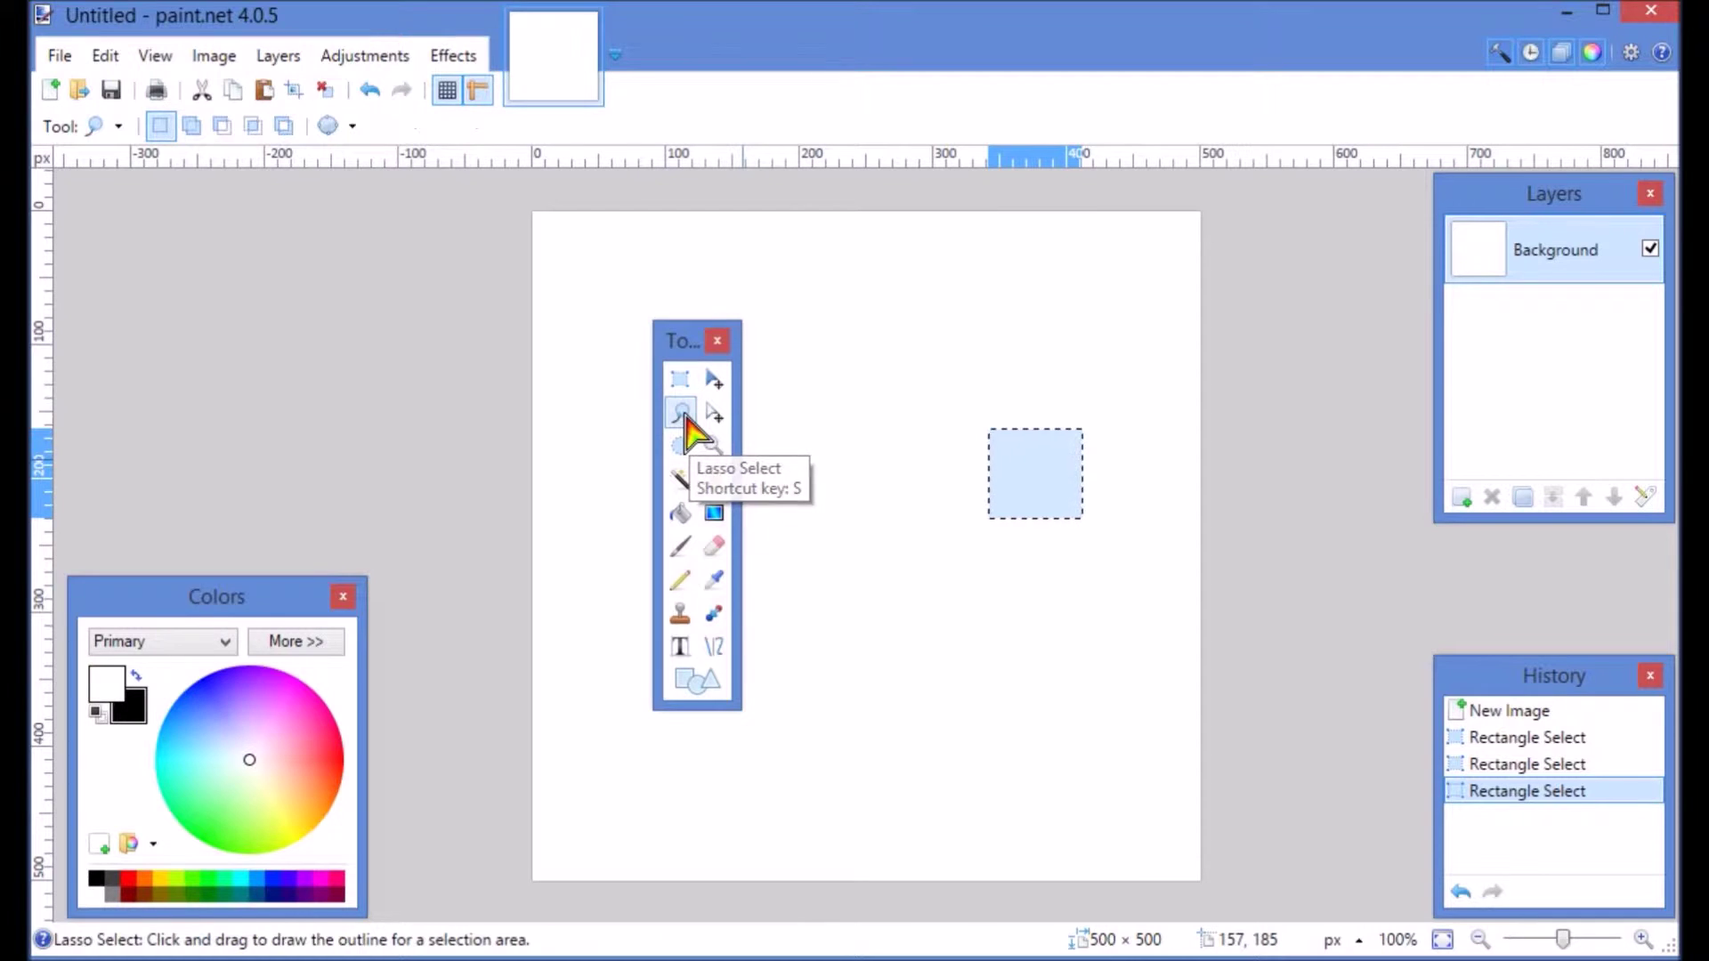
{"action": "mouse_move", "coordinate": [855, 298]}
{"action": "left_mouse_down"}
{"action": "mouse_move", "coordinate": [863, 421]}
{"action": "mouse_move", "coordinate": [953, 461]}
{"action": "mouse_move", "coordinate": [968, 411]}
{"action": "mouse_move", "coordinate": [945, 331]}
{"action": "mouse_move", "coordinate": [883, 258]}
{"action": "left_mouse_up"}
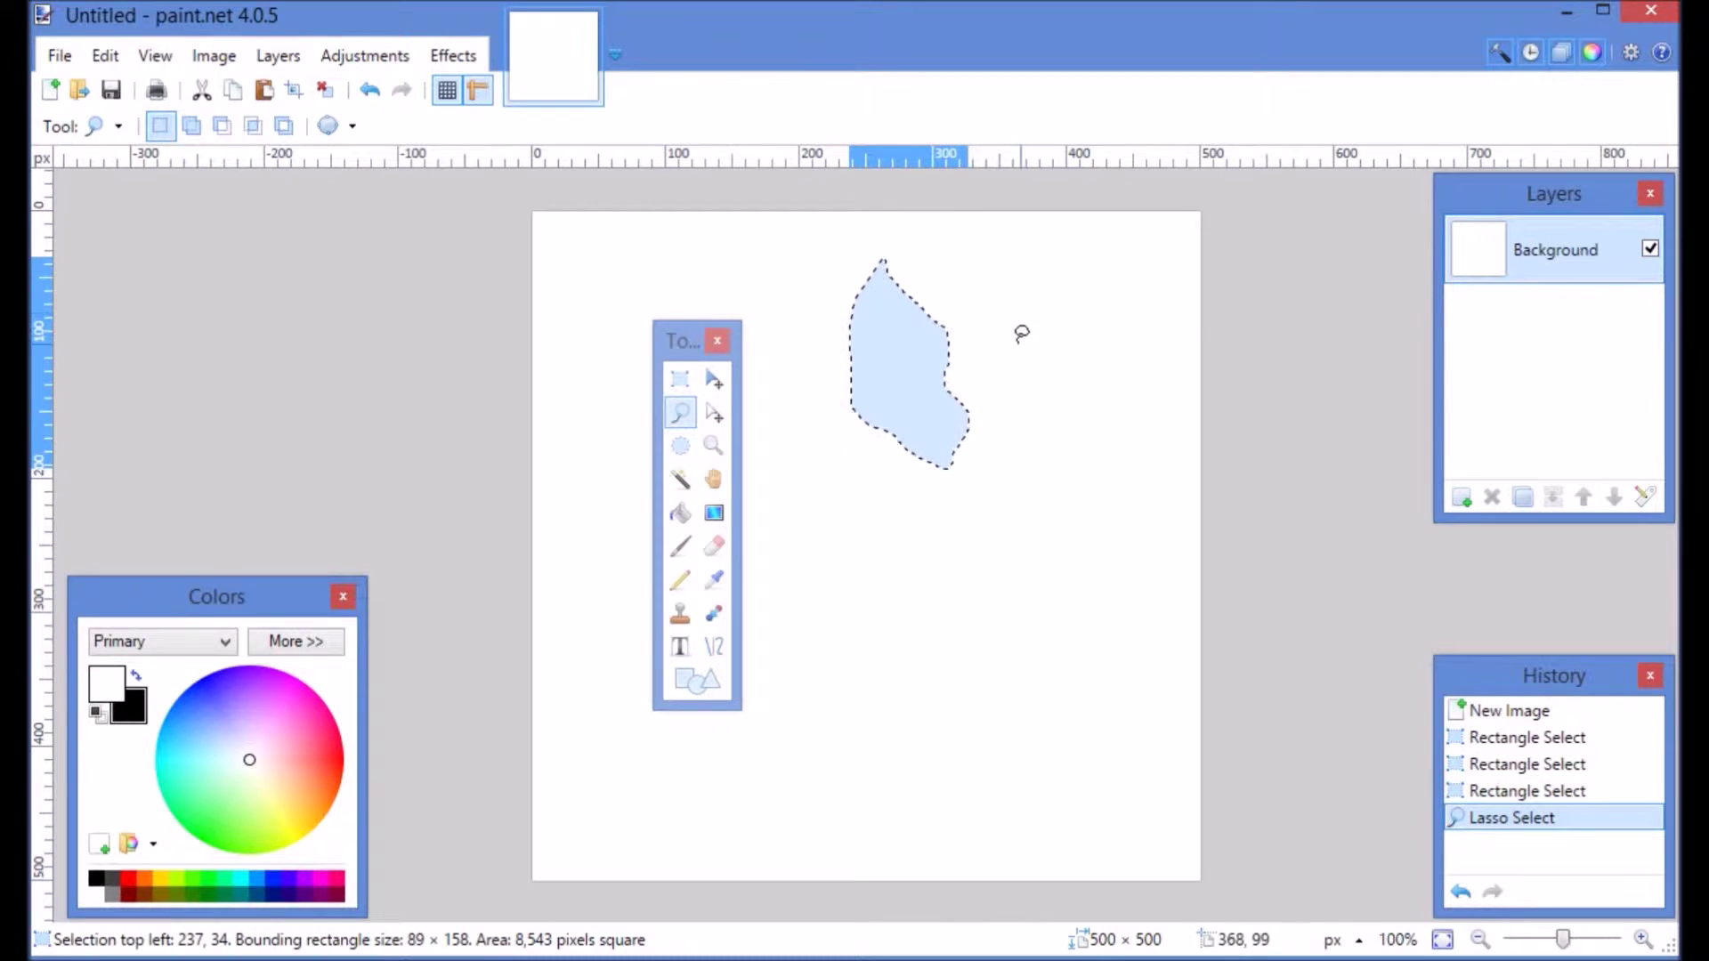
{"action": "mouse_move", "coordinate": [1045, 345]}
{"action": "left_mouse_down"}
{"action": "mouse_move", "coordinate": [995, 490]}
{"action": "mouse_move", "coordinate": [1019, 525]}
{"action": "mouse_move", "coordinate": [1102, 559]}
{"action": "mouse_move", "coordinate": [1152, 468]}
{"action": "mouse_move", "coordinate": [1091, 342]}
{"action": "left_mouse_up"}
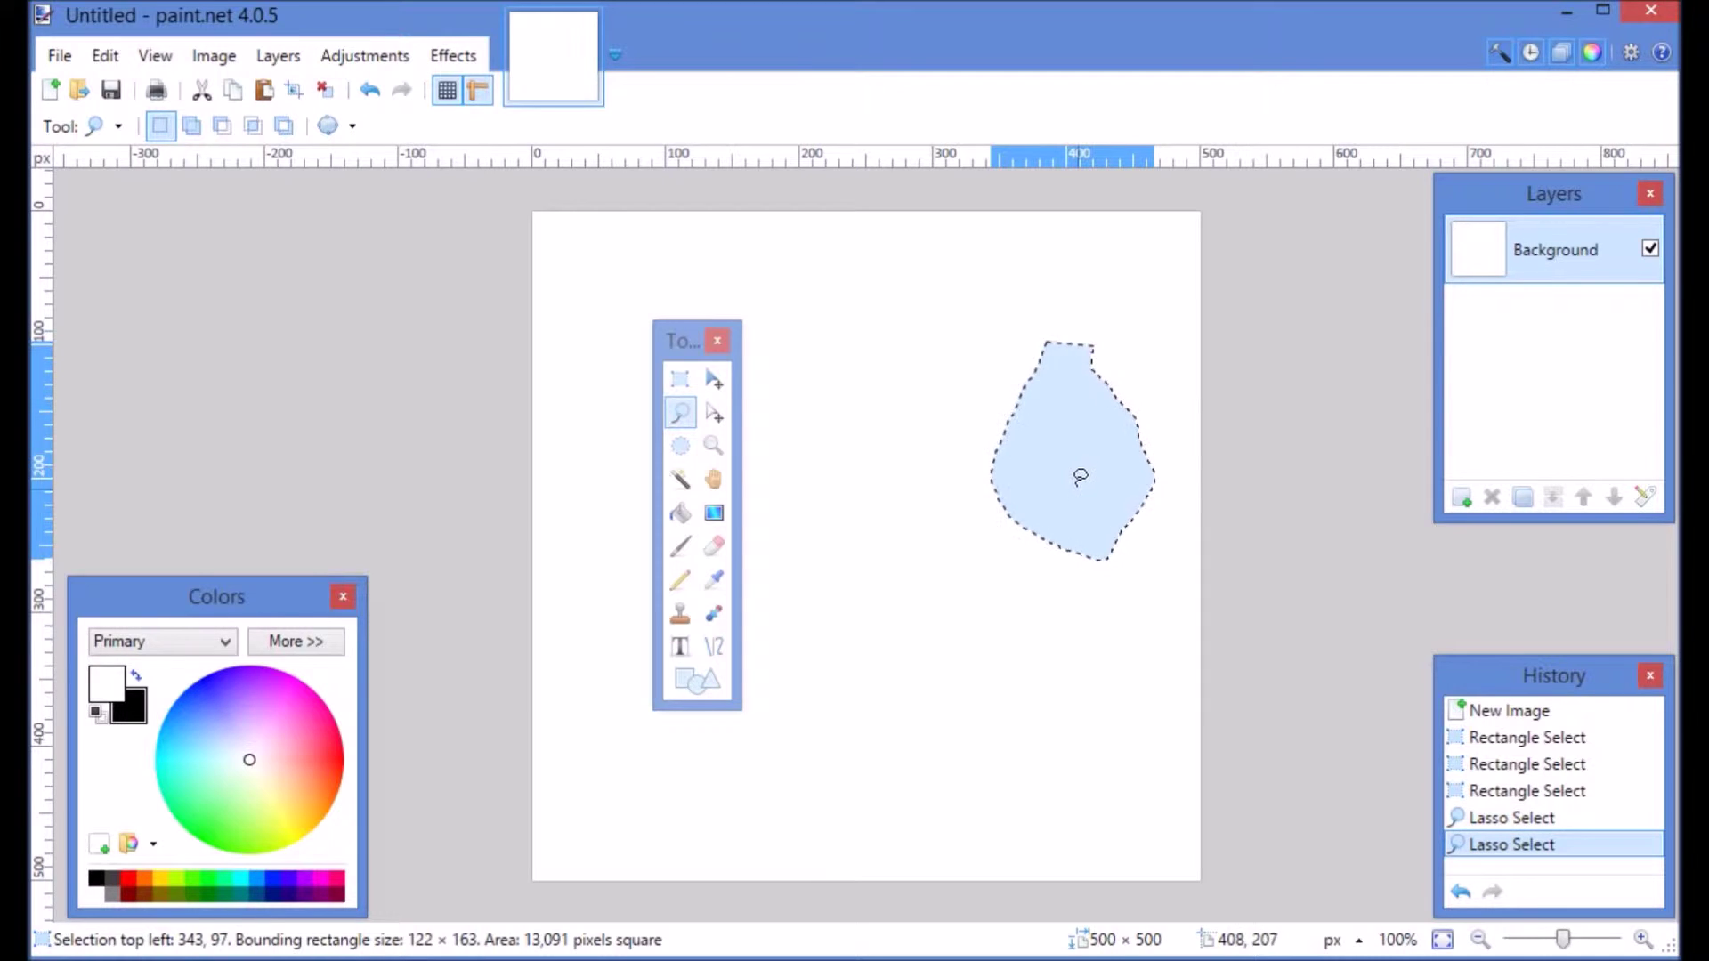
- Draw a Shift-constrained circular Ellipse Select selection about 245 px across in the upper right
{"action": "left_click", "coordinate": [680, 446]}
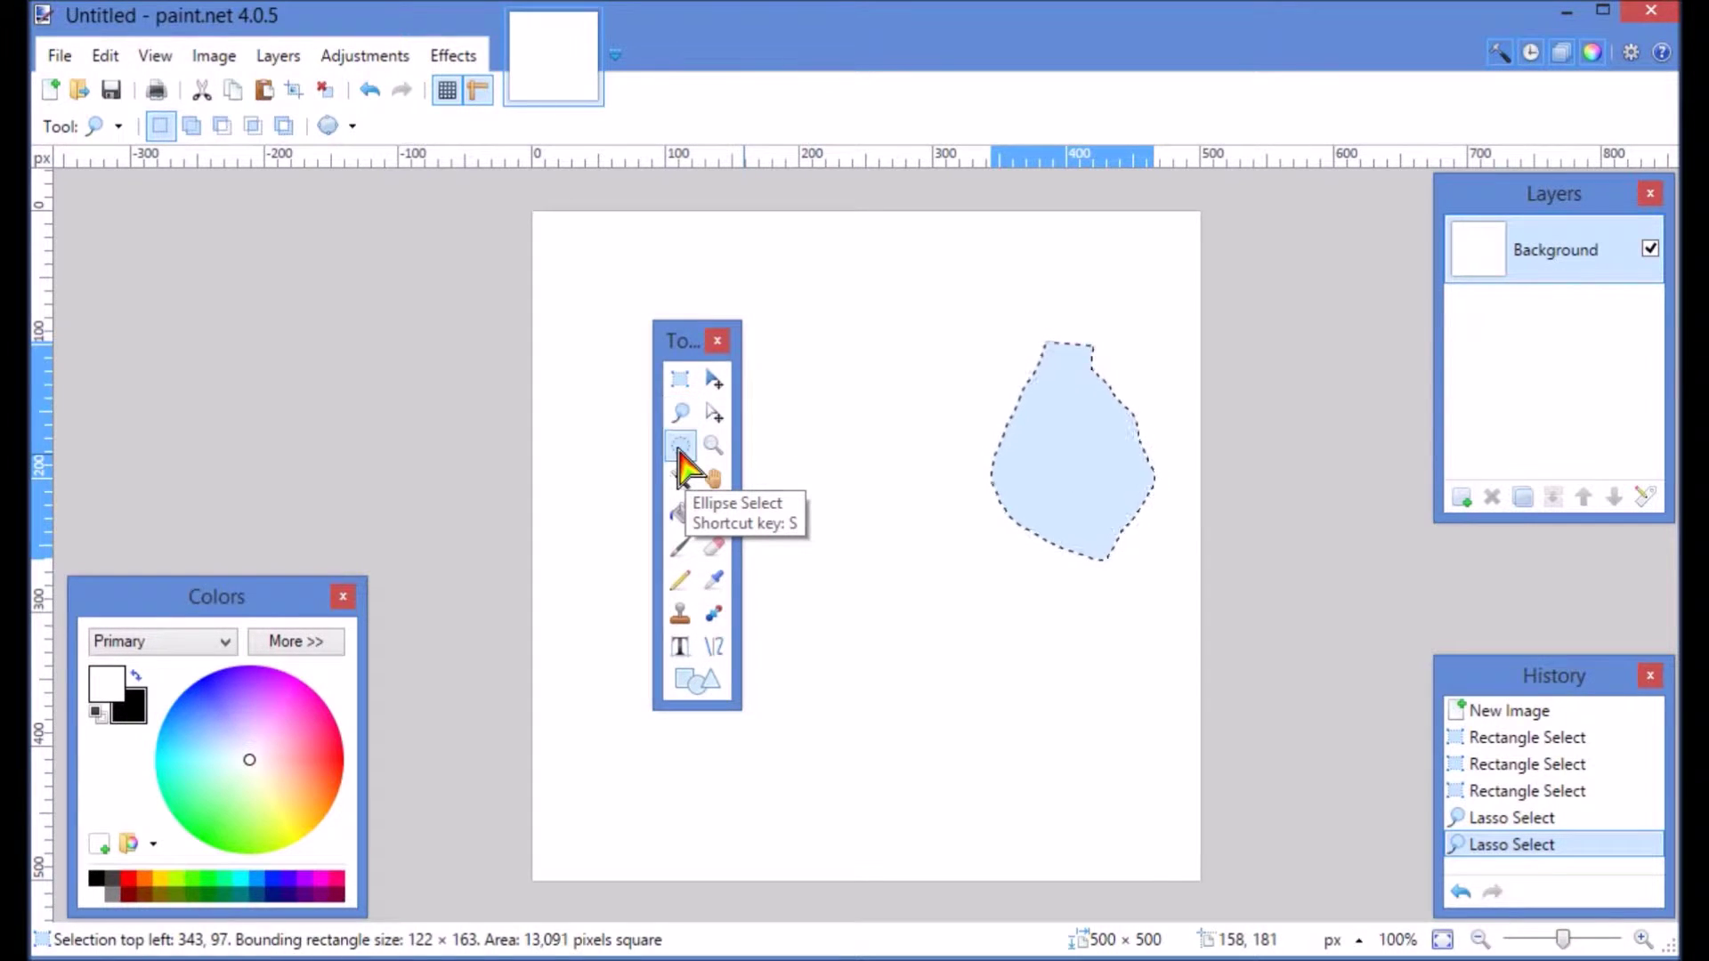
{"action": "left_click", "coordinate": [880, 335]}
{"action": "left_click_drag", "start_coordinate": [836, 307], "coordinate": [1045, 431]}
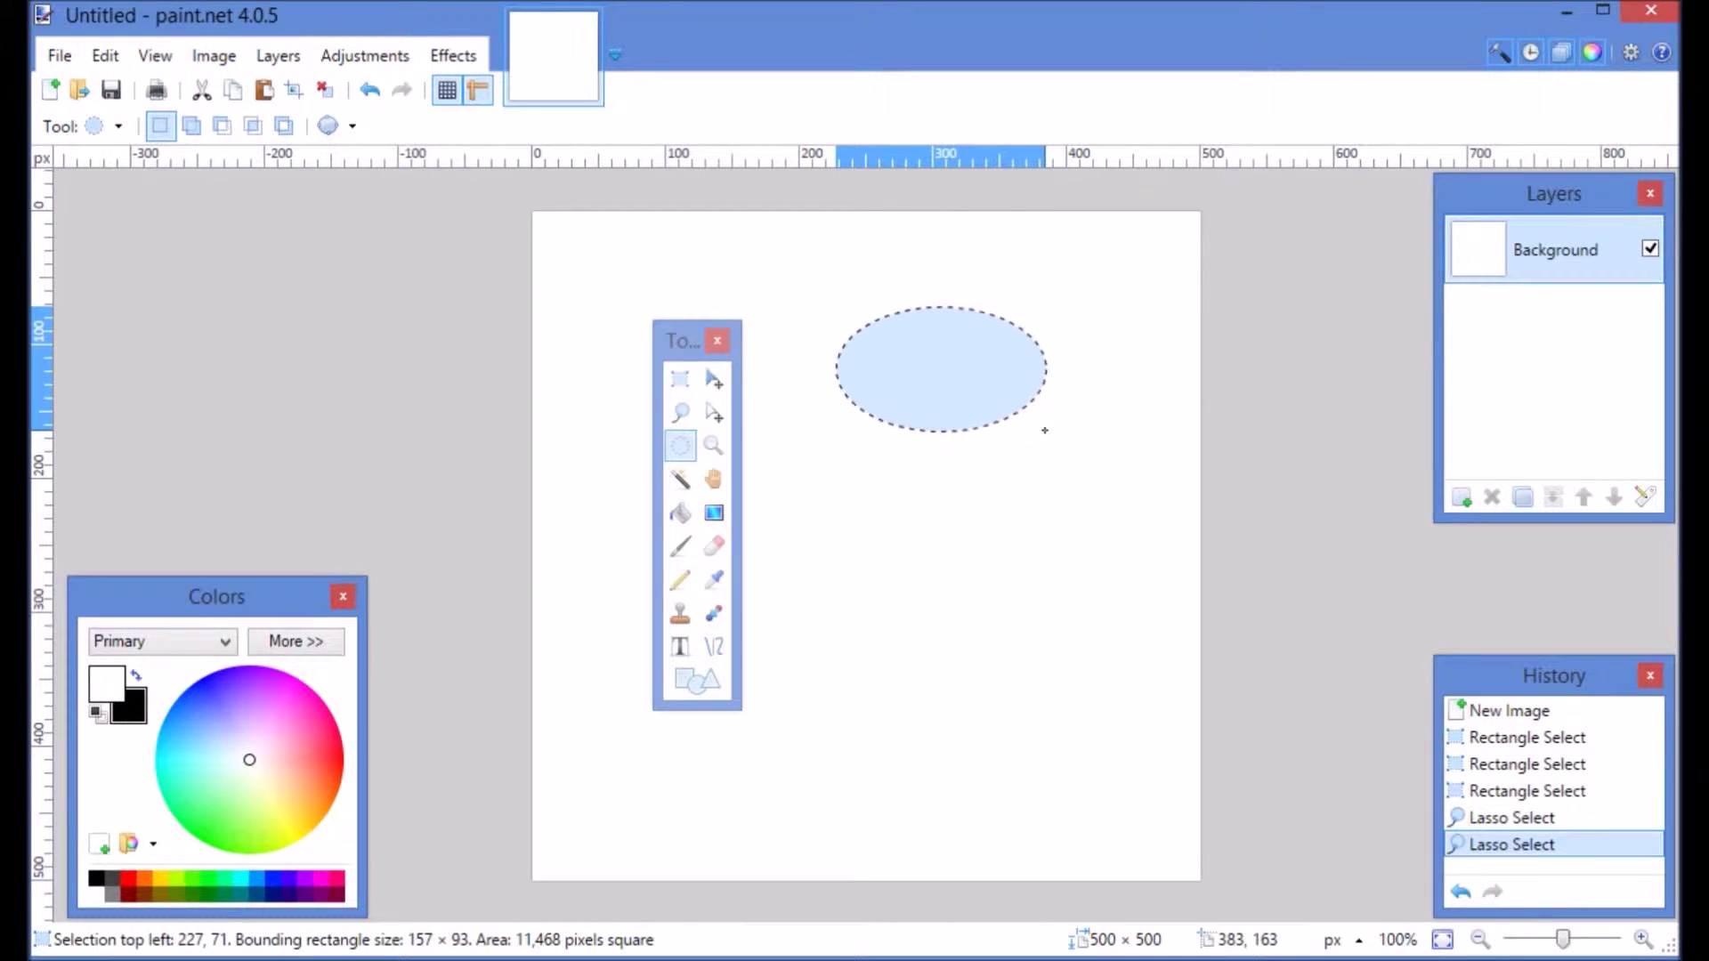
{"action": "left_click_drag", "start_coordinate": [1045, 431], "coordinate": [1015, 581]}
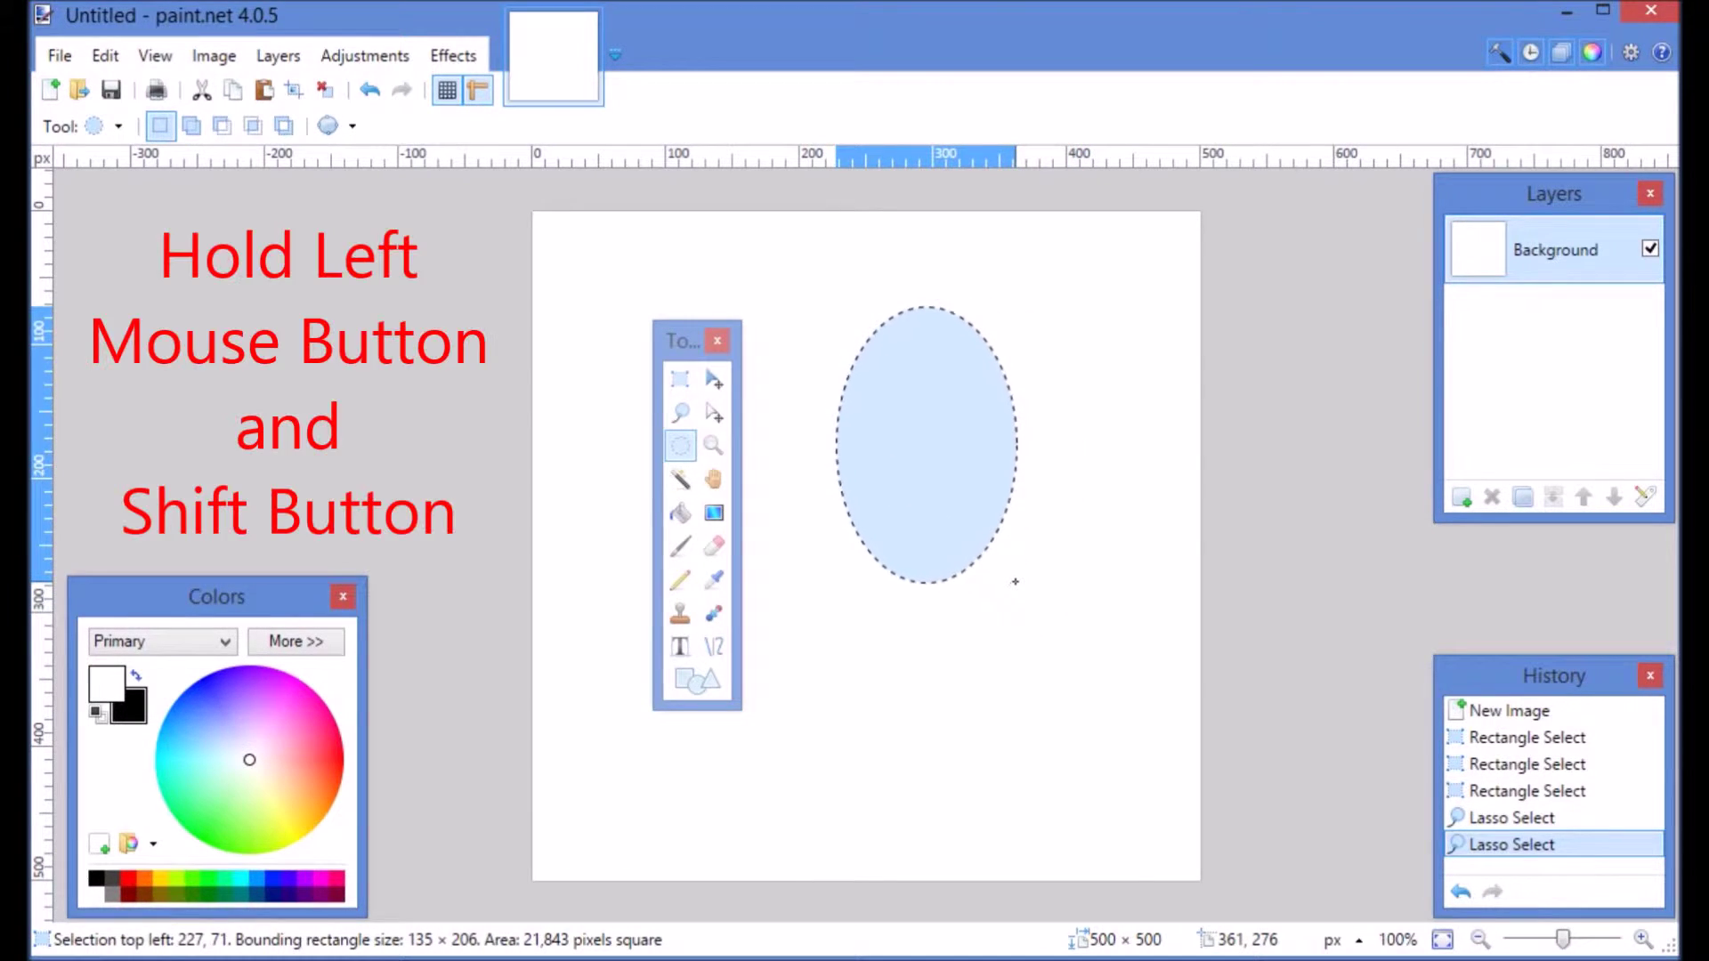
{"action": "key", "text": "shift"}
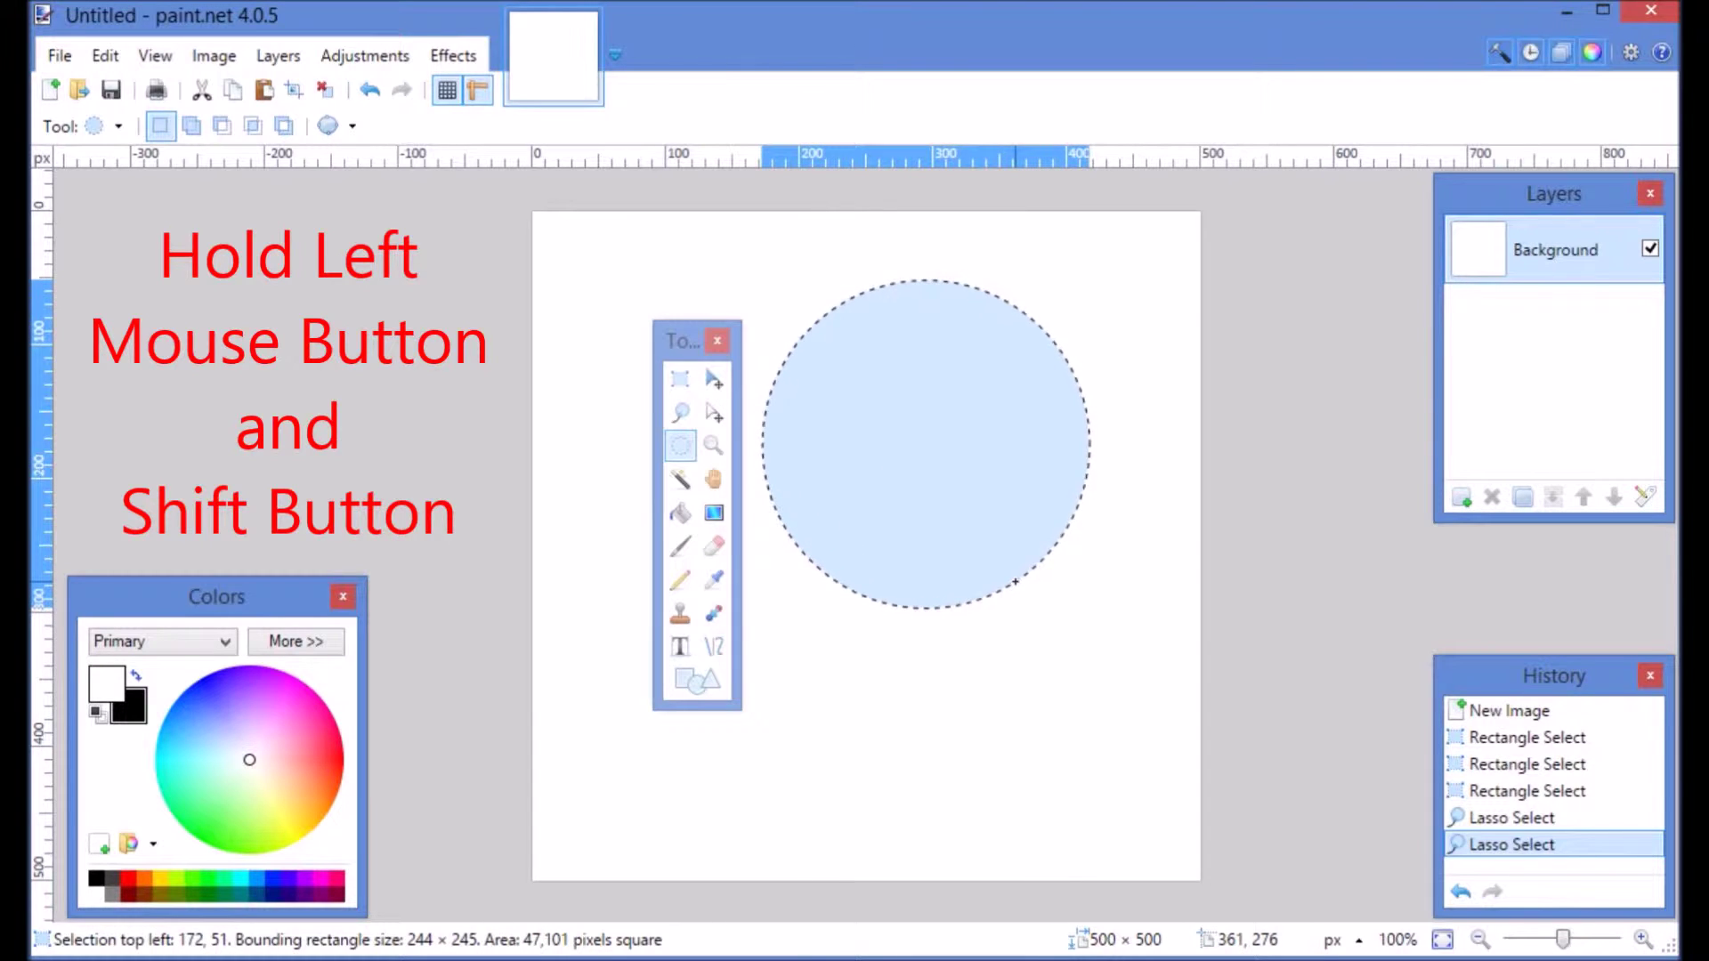
{"action": "left_click_drag", "start_coordinate": [1015, 581], "coordinate": [1018, 566]}
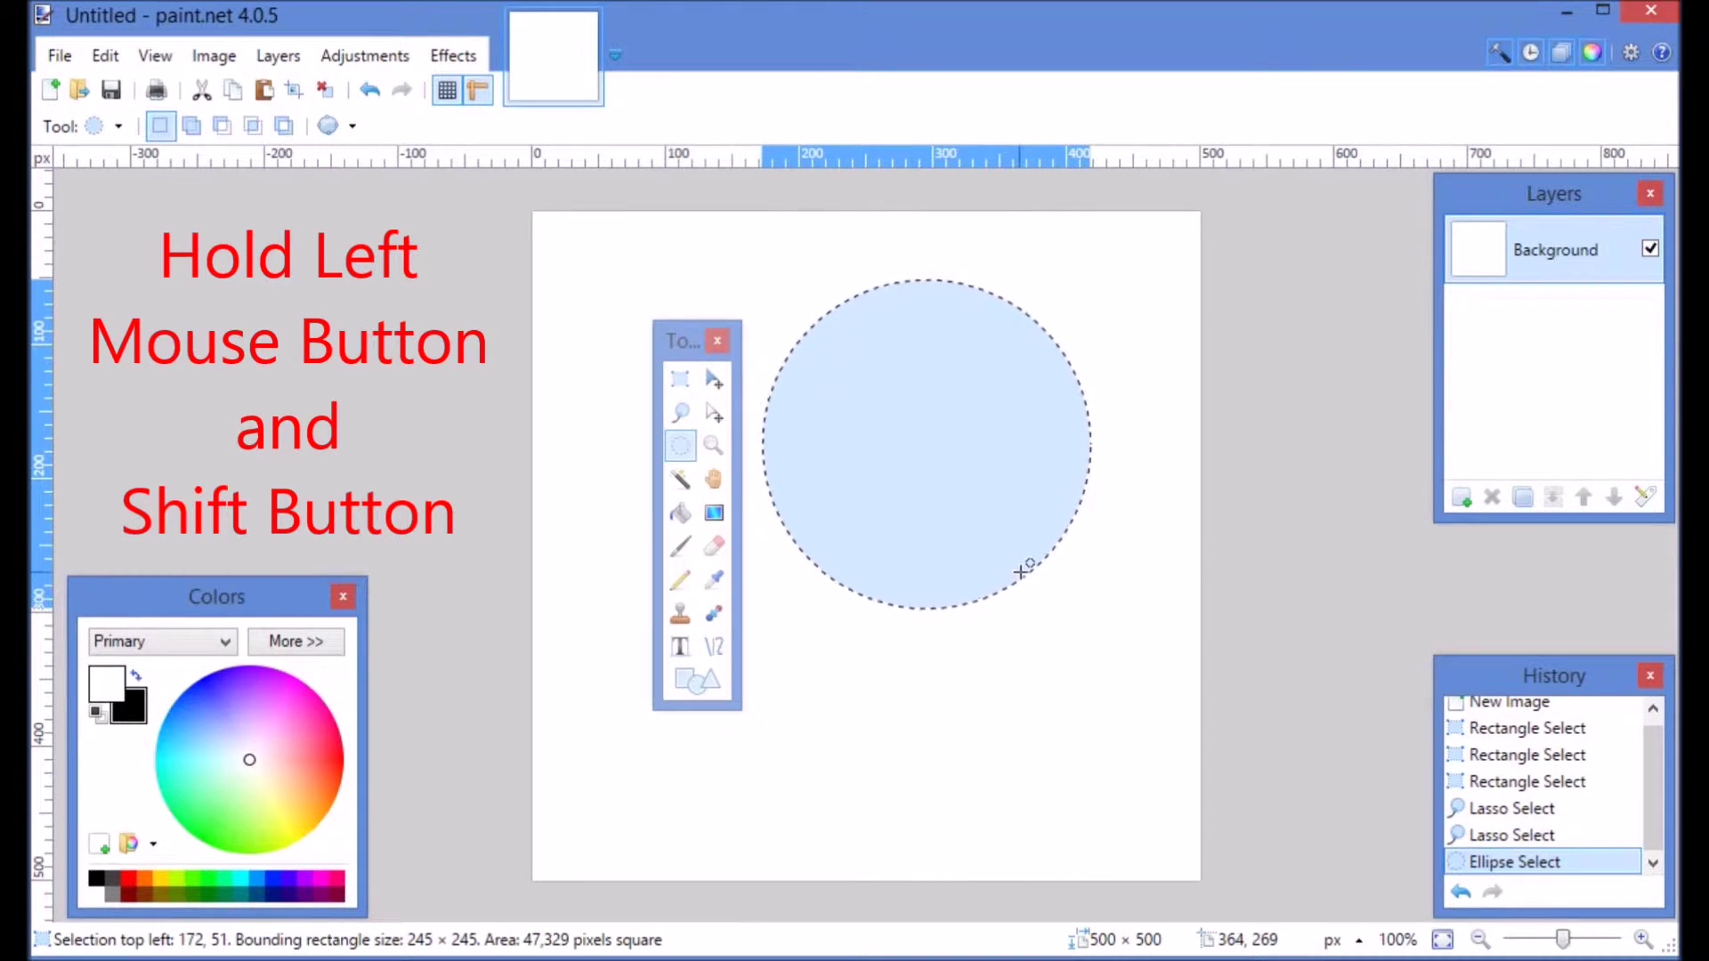
{"action": "left_click", "coordinate": [675, 383]}
- Draw a Shift-constrained 76 × 76 px square selection in the lower part of the canvas
{"action": "left_click_drag", "start_coordinate": [834, 651], "coordinate": [897, 810]}
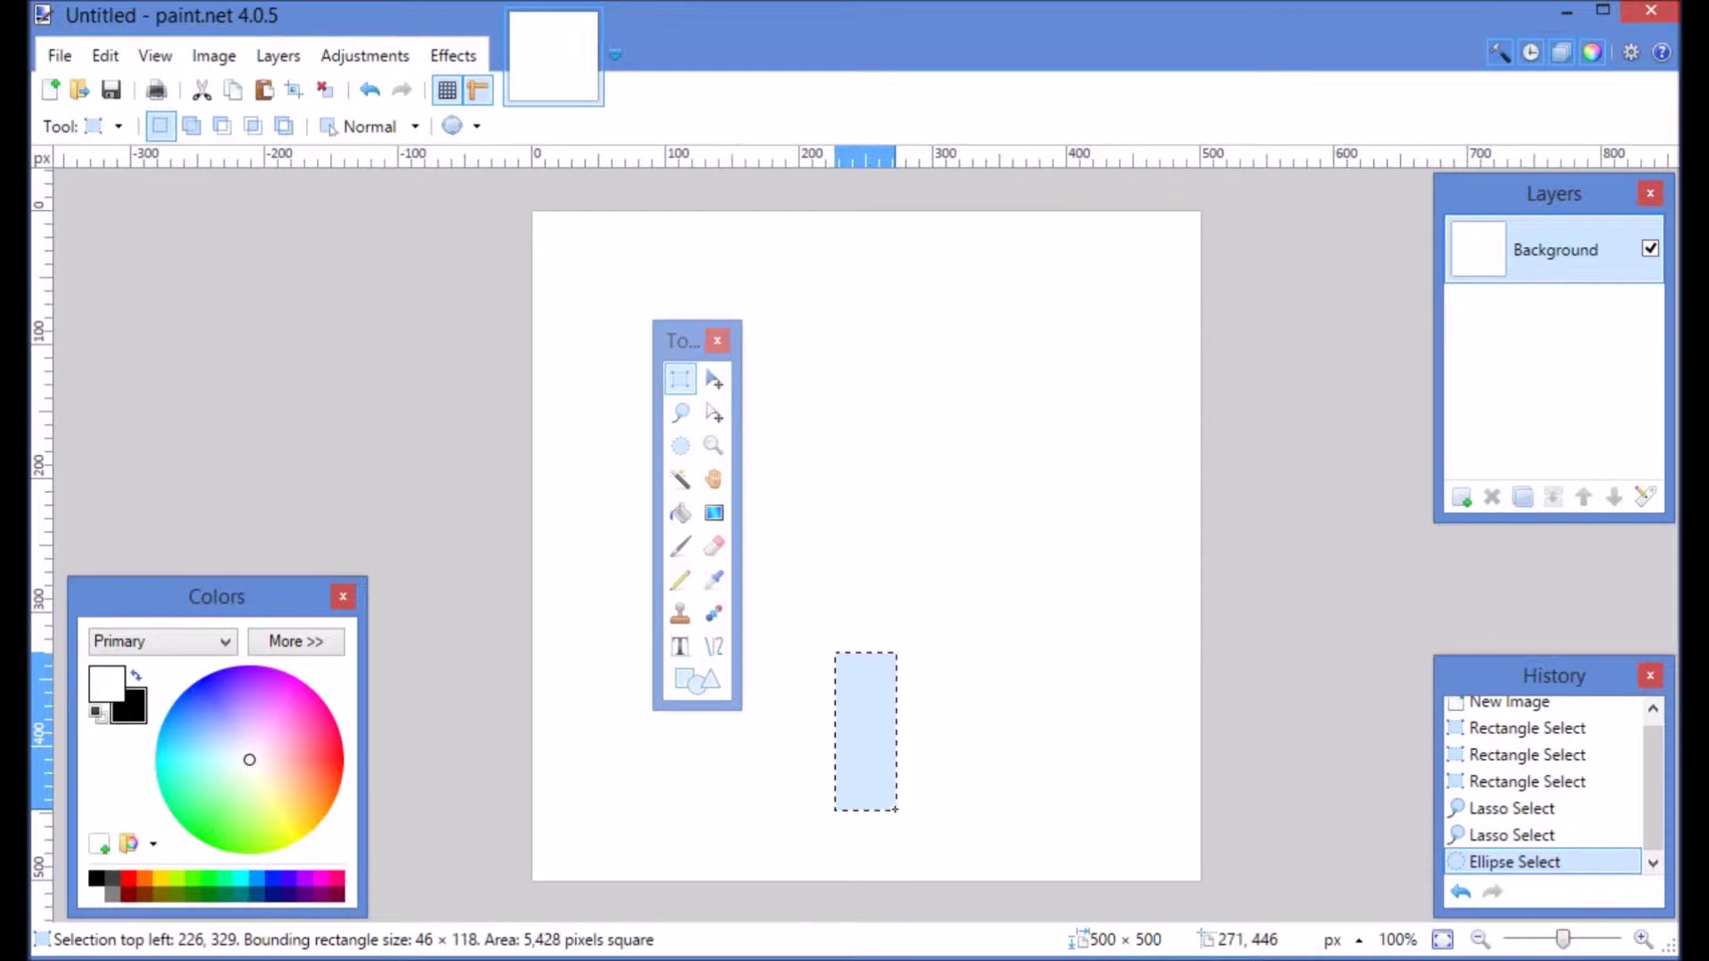
{"action": "key", "text": "shift"}
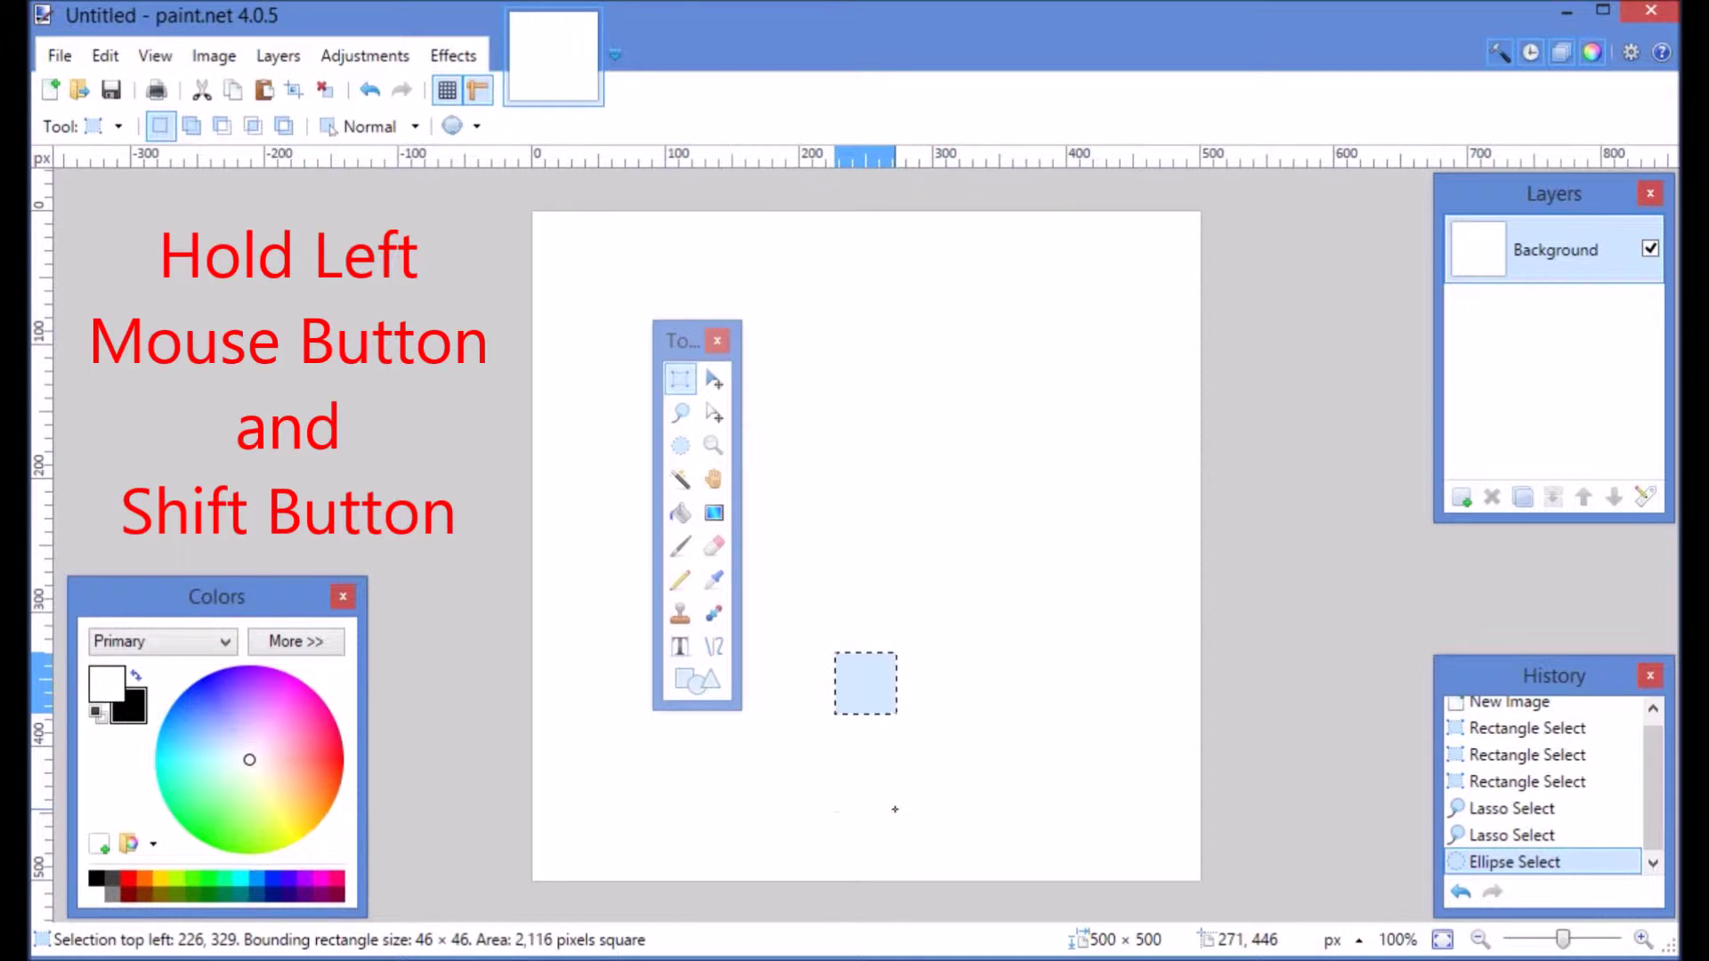
{"action": "left_click_drag", "start_coordinate": [894, 808], "coordinate": [932, 811]}
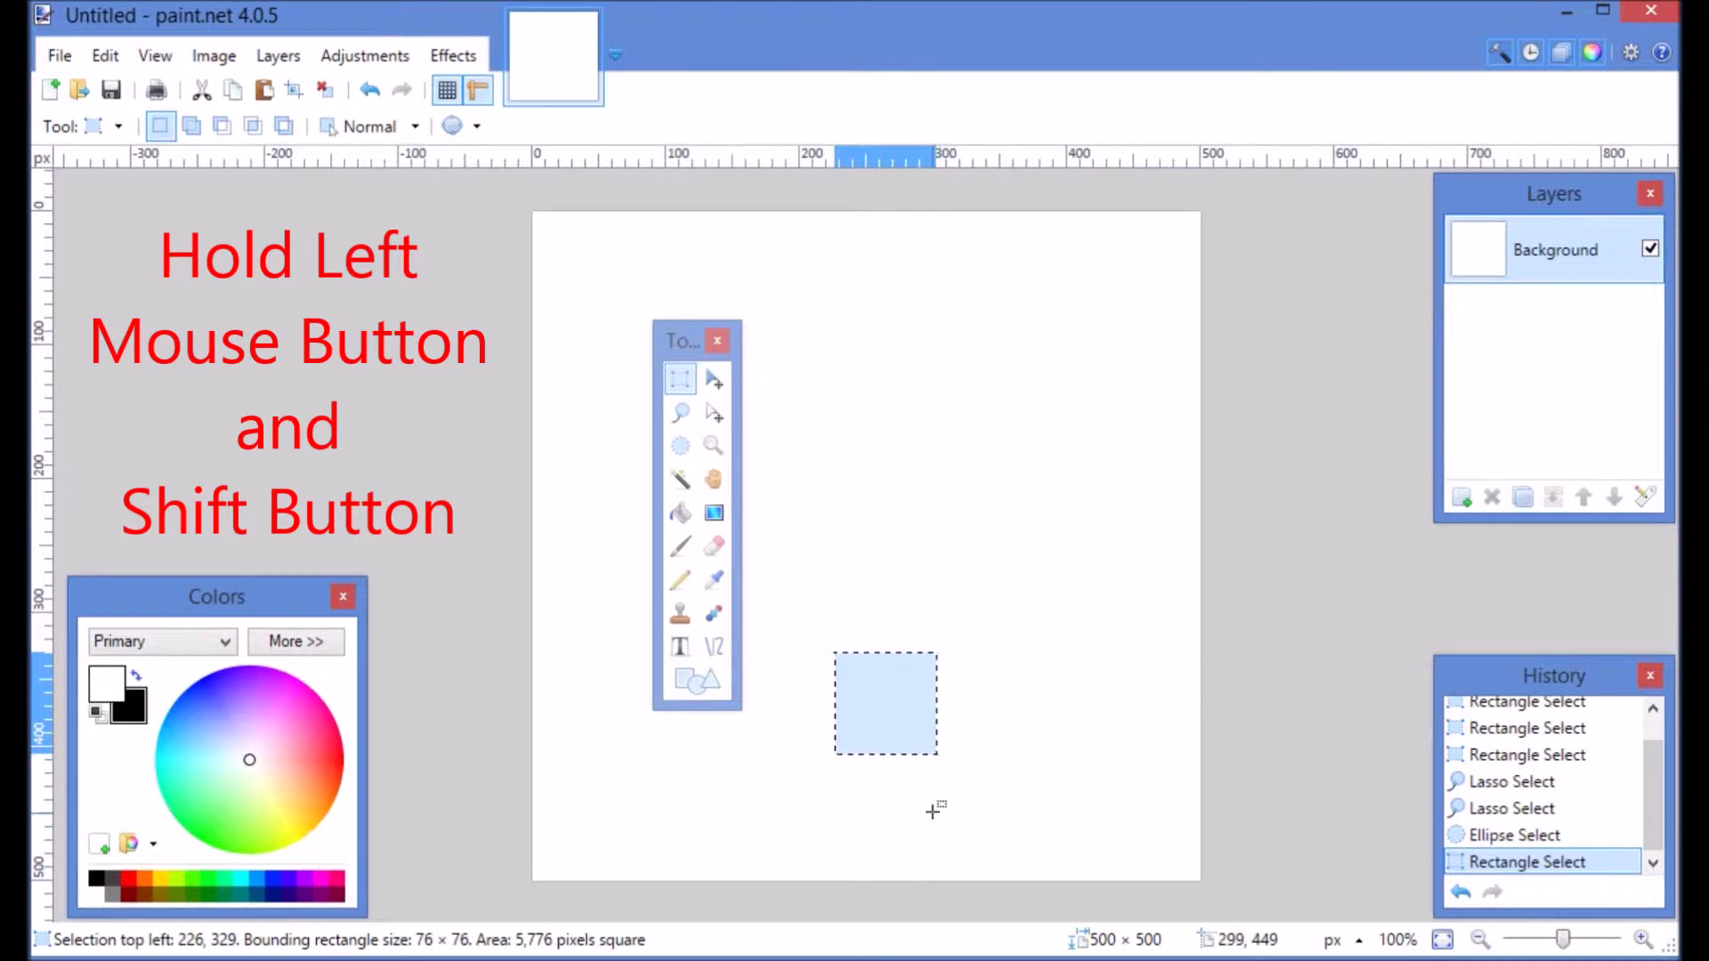
- Move and resize the selection outline to 93 × 124 px at 255, 71, then copy it
{"action": "left_click", "coordinate": [715, 416]}
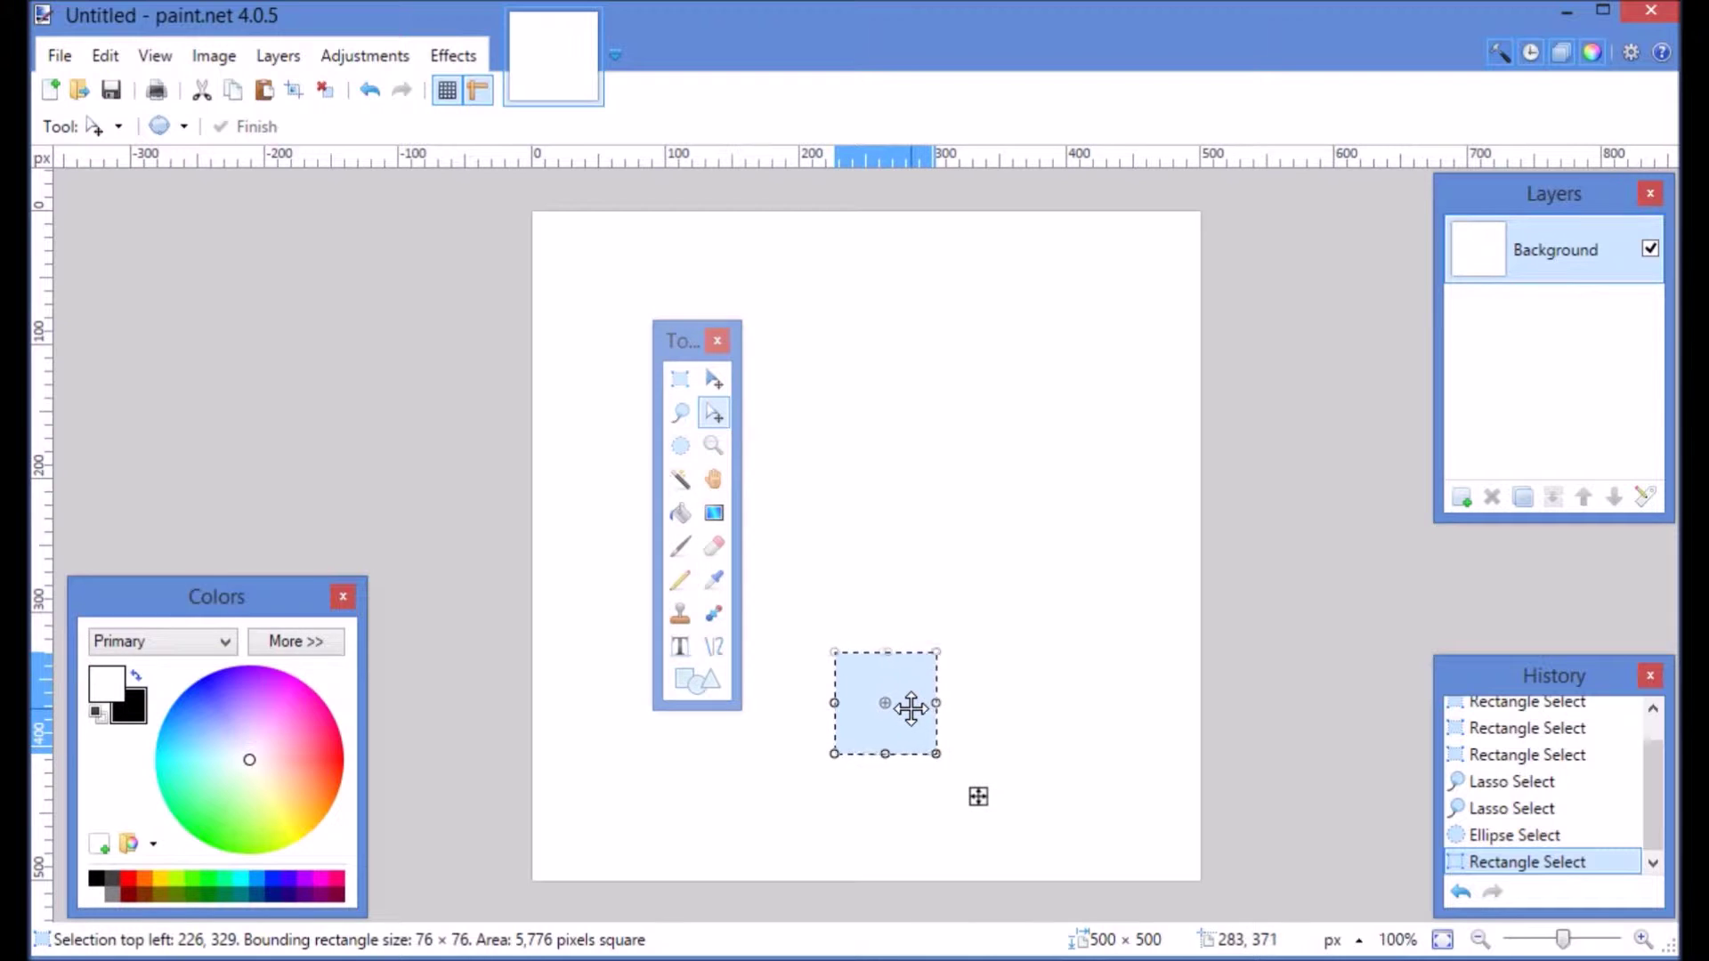
{"action": "left_click_drag", "start_coordinate": [910, 710], "coordinate": [950, 593]}
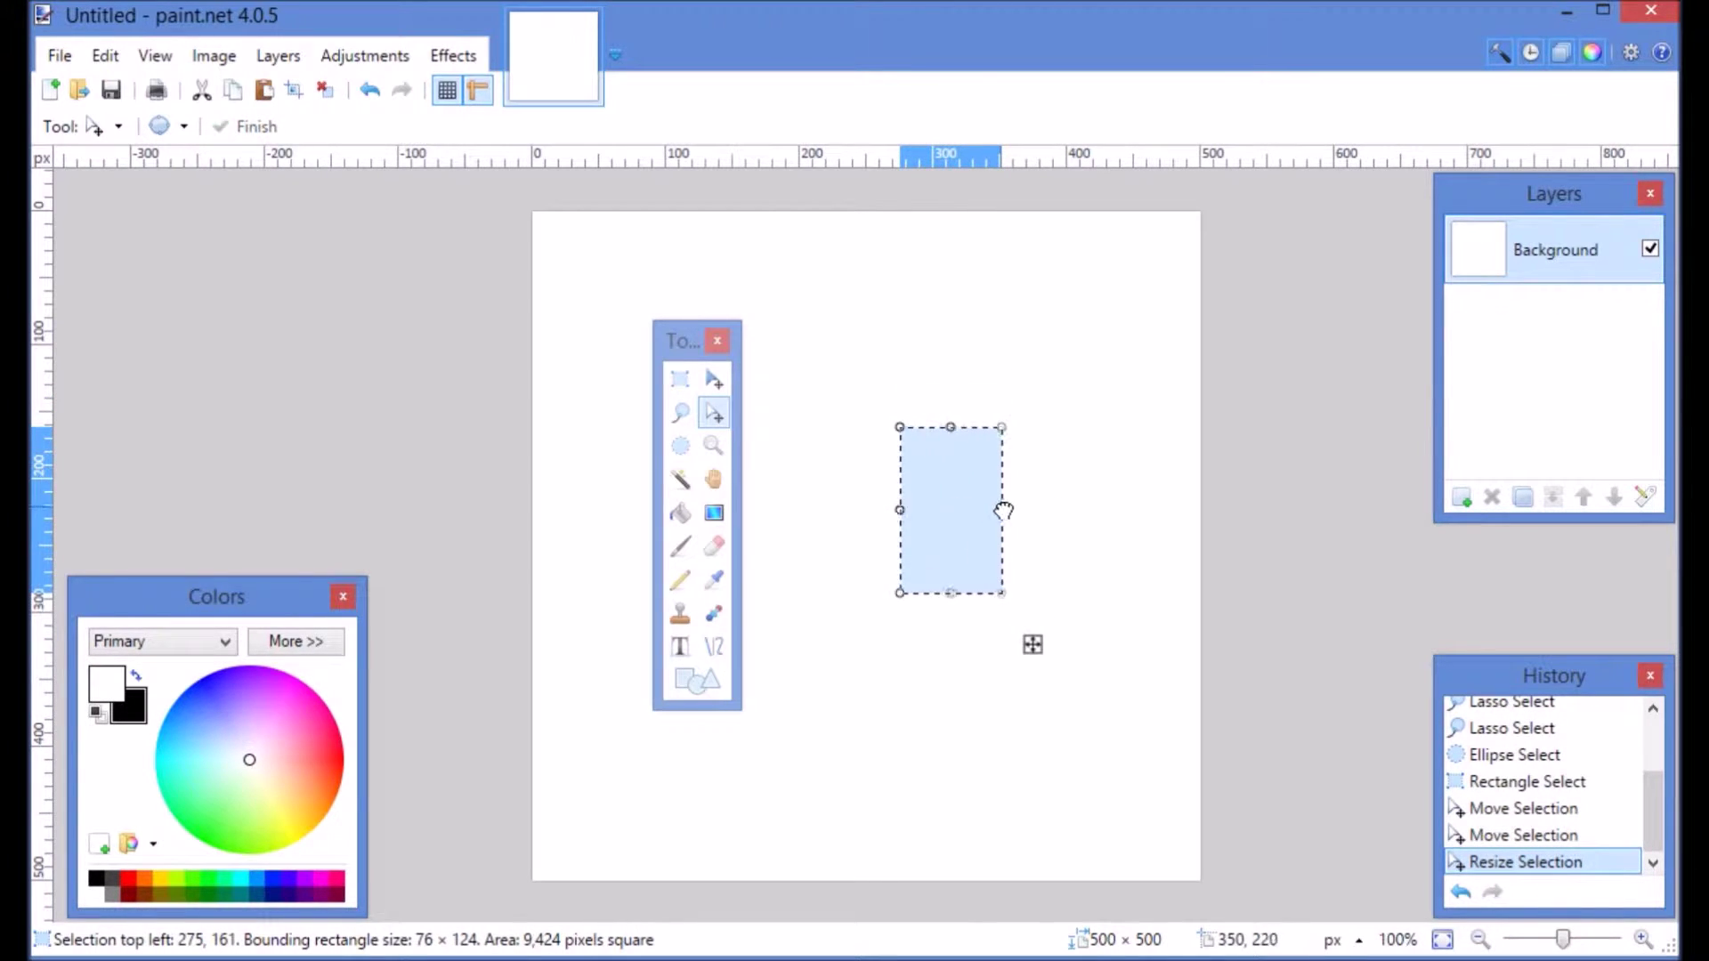
{"action": "left_click_drag", "start_coordinate": [1003, 510], "coordinate": [961, 377]}
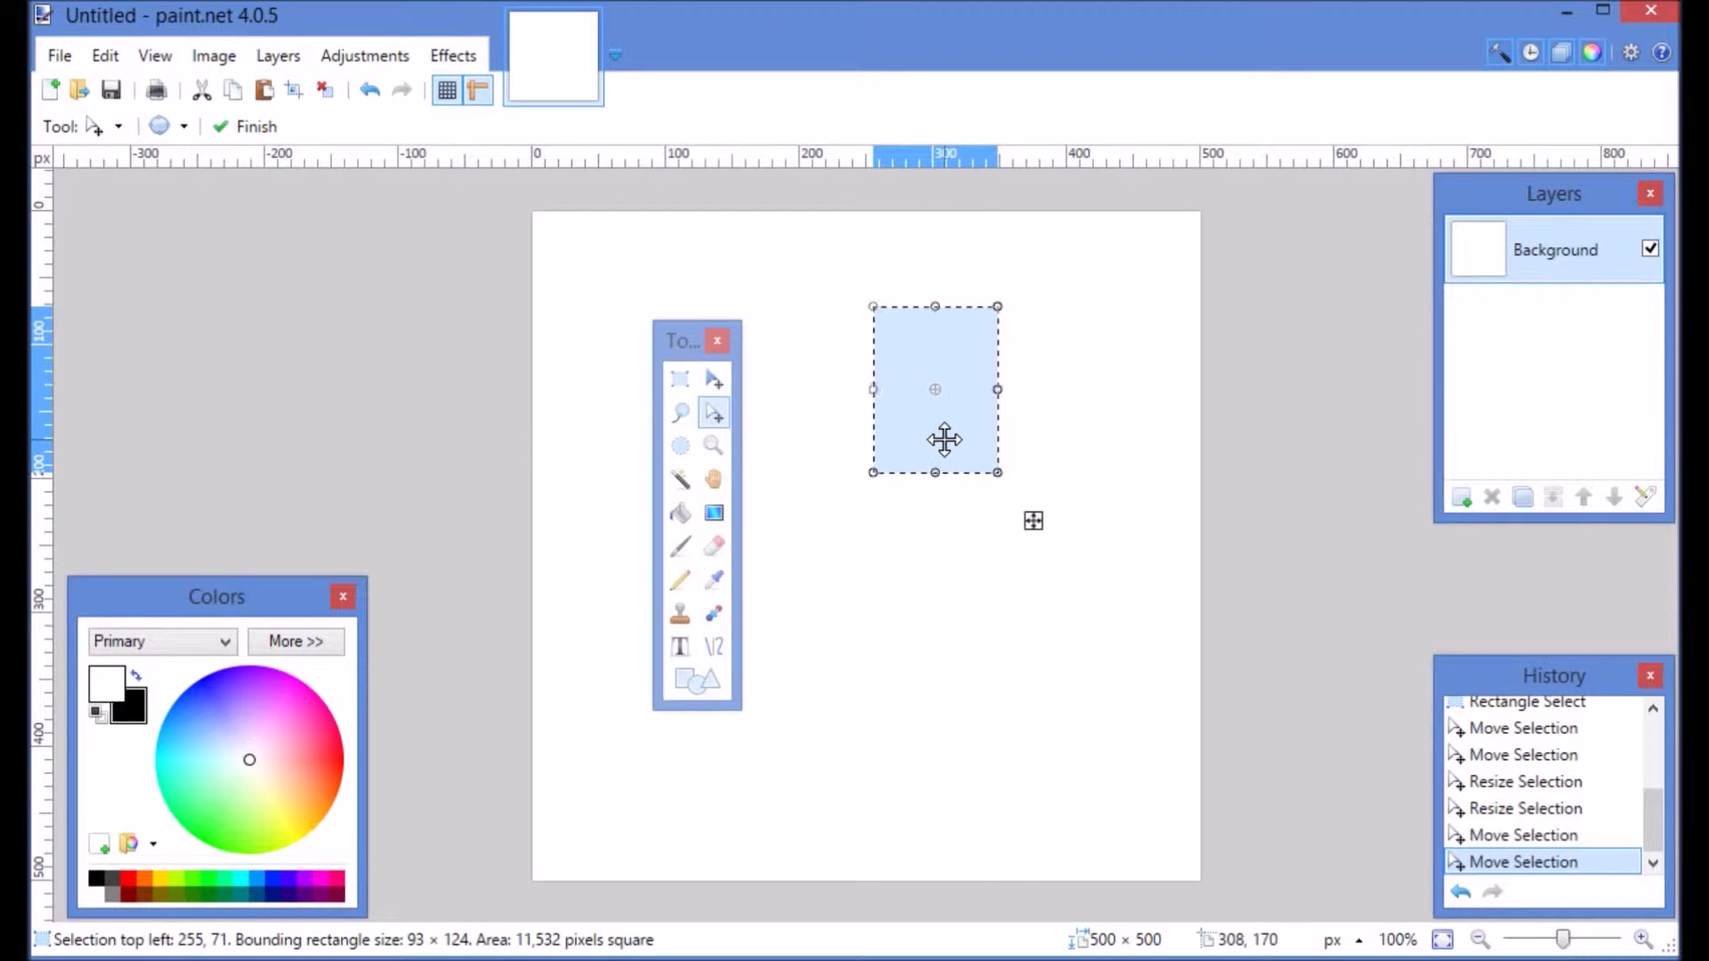
{"action": "key", "text": "ctrl+c"}
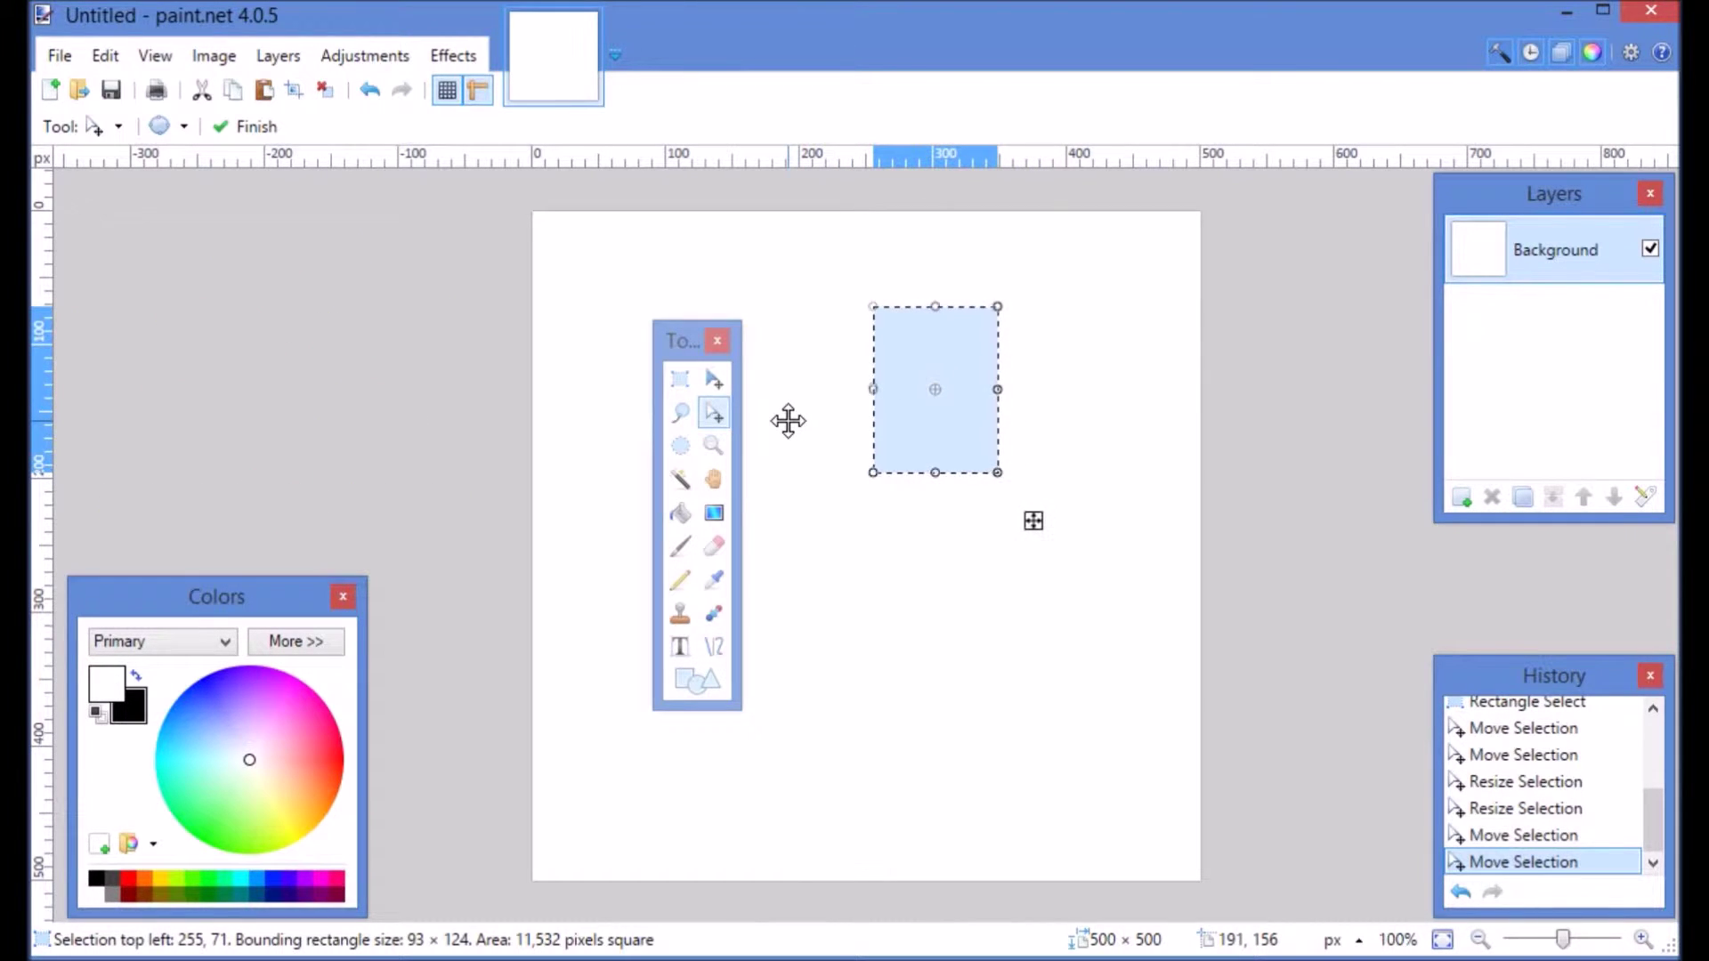
- Drag the selected pixels down-left with Move Selected Pixels, then undo the move
{"action": "left_click", "coordinate": [715, 379]}
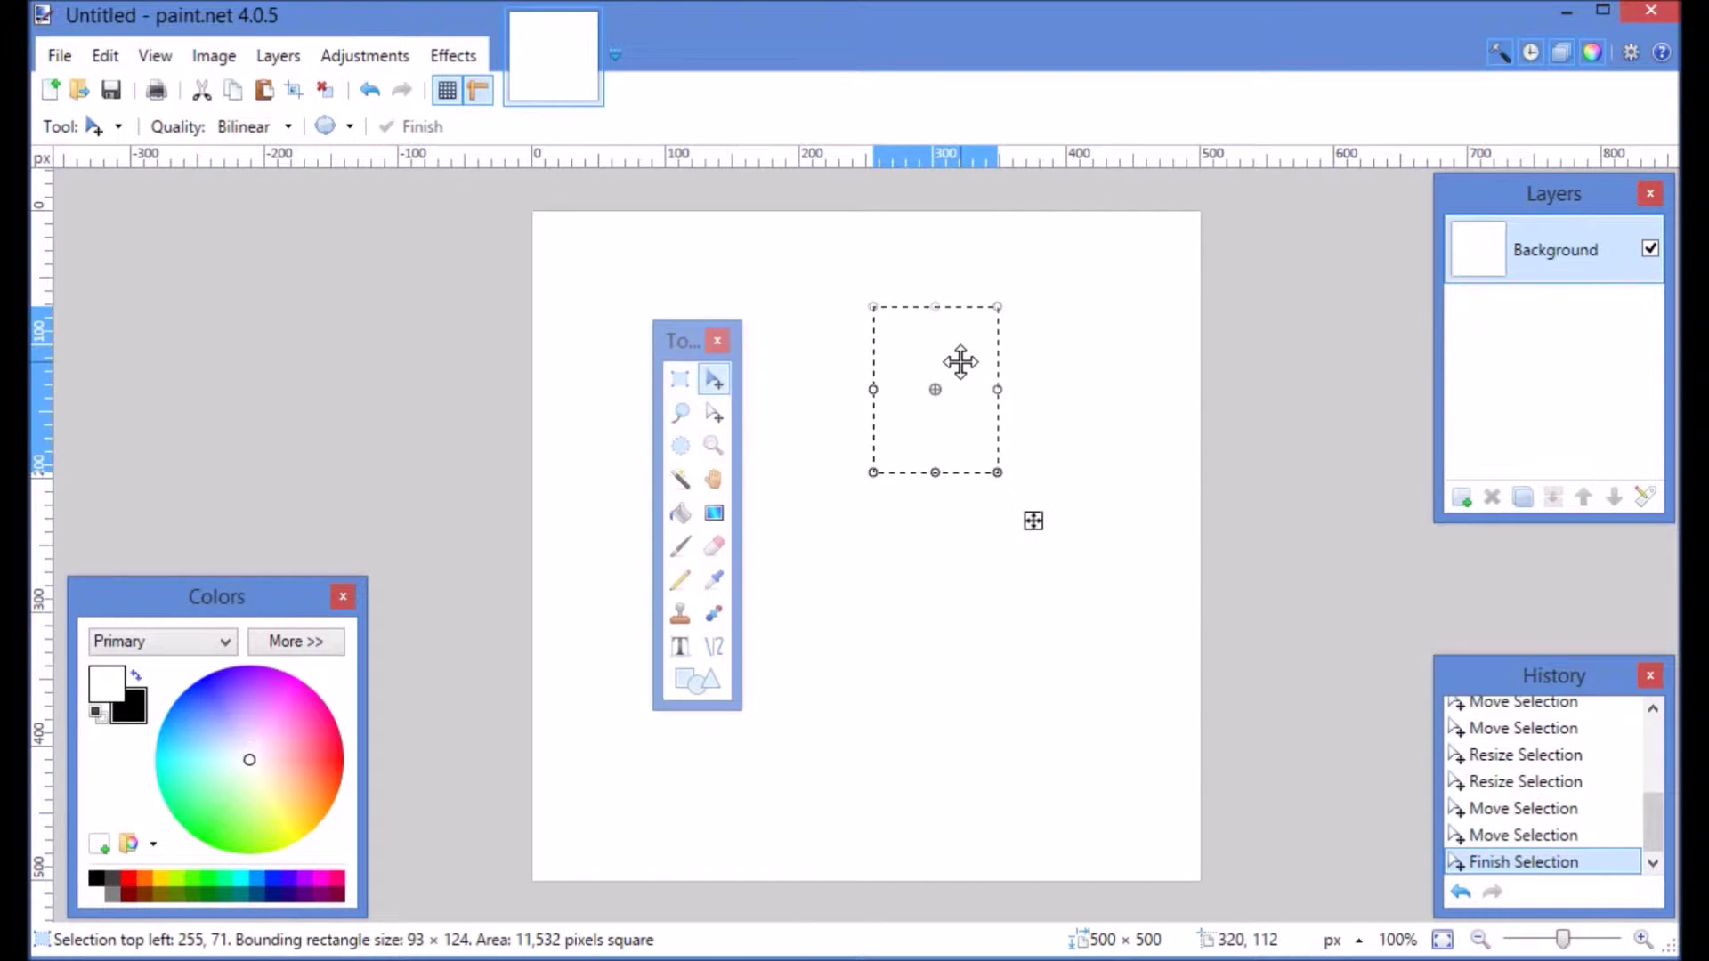
{"action": "left_click_drag", "start_coordinate": [959, 363], "coordinate": [861, 553]}
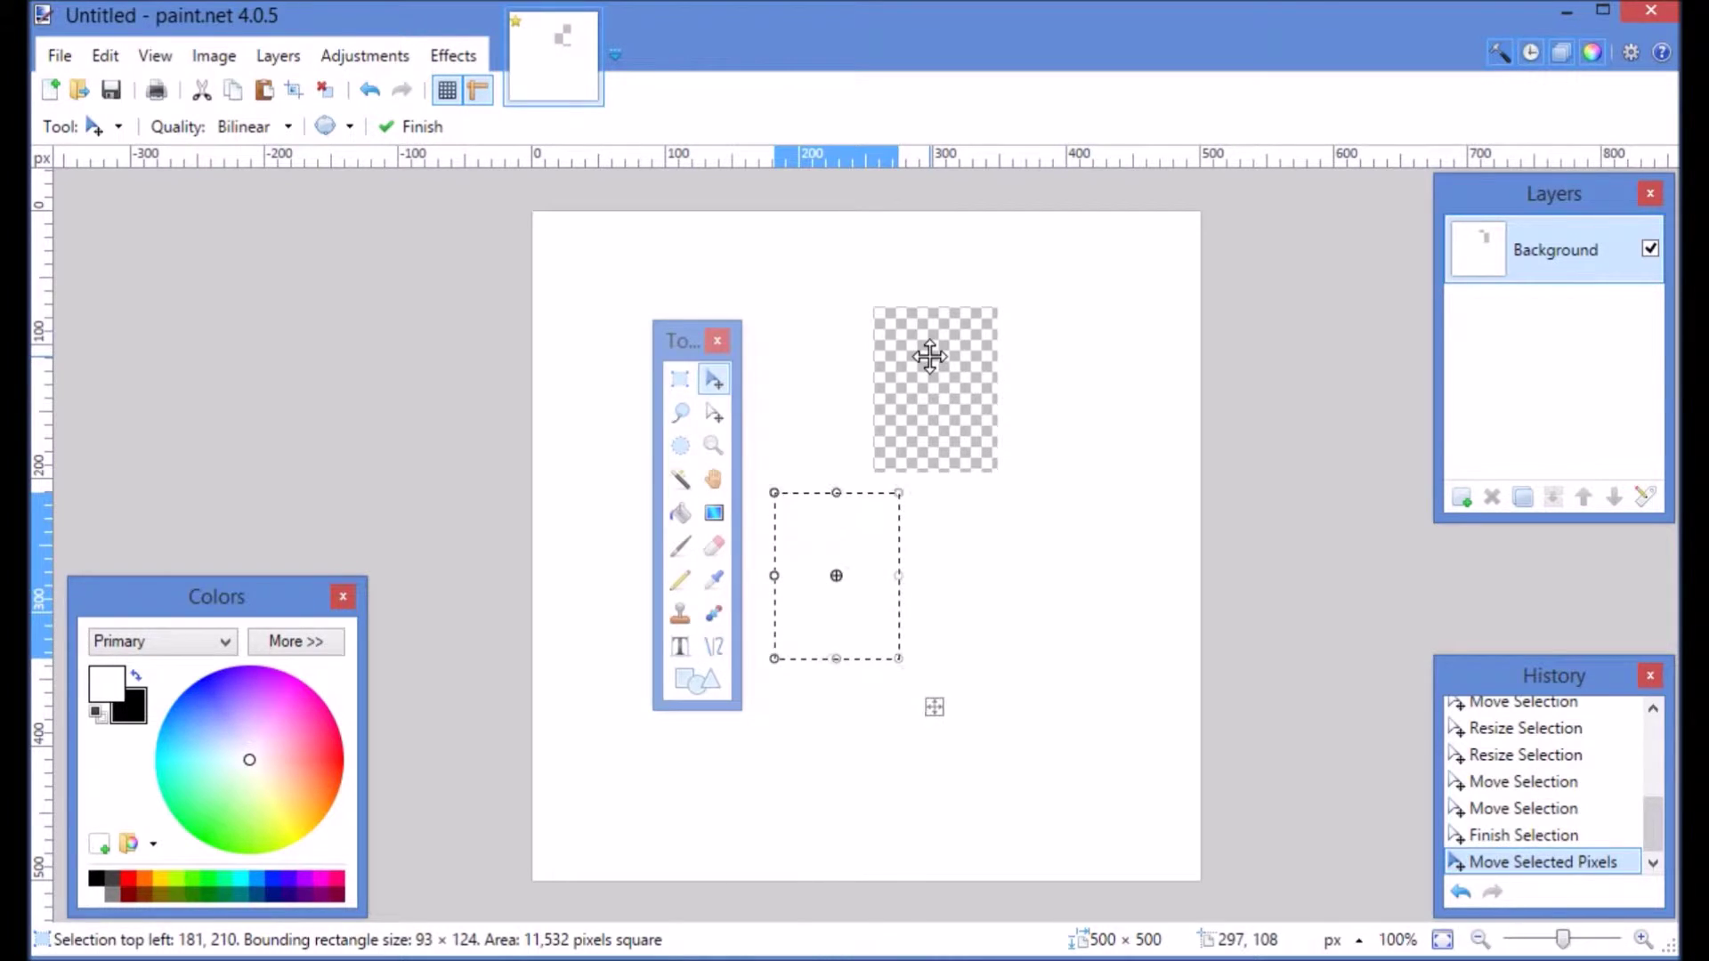
{"action": "left_click", "coordinate": [371, 90]}
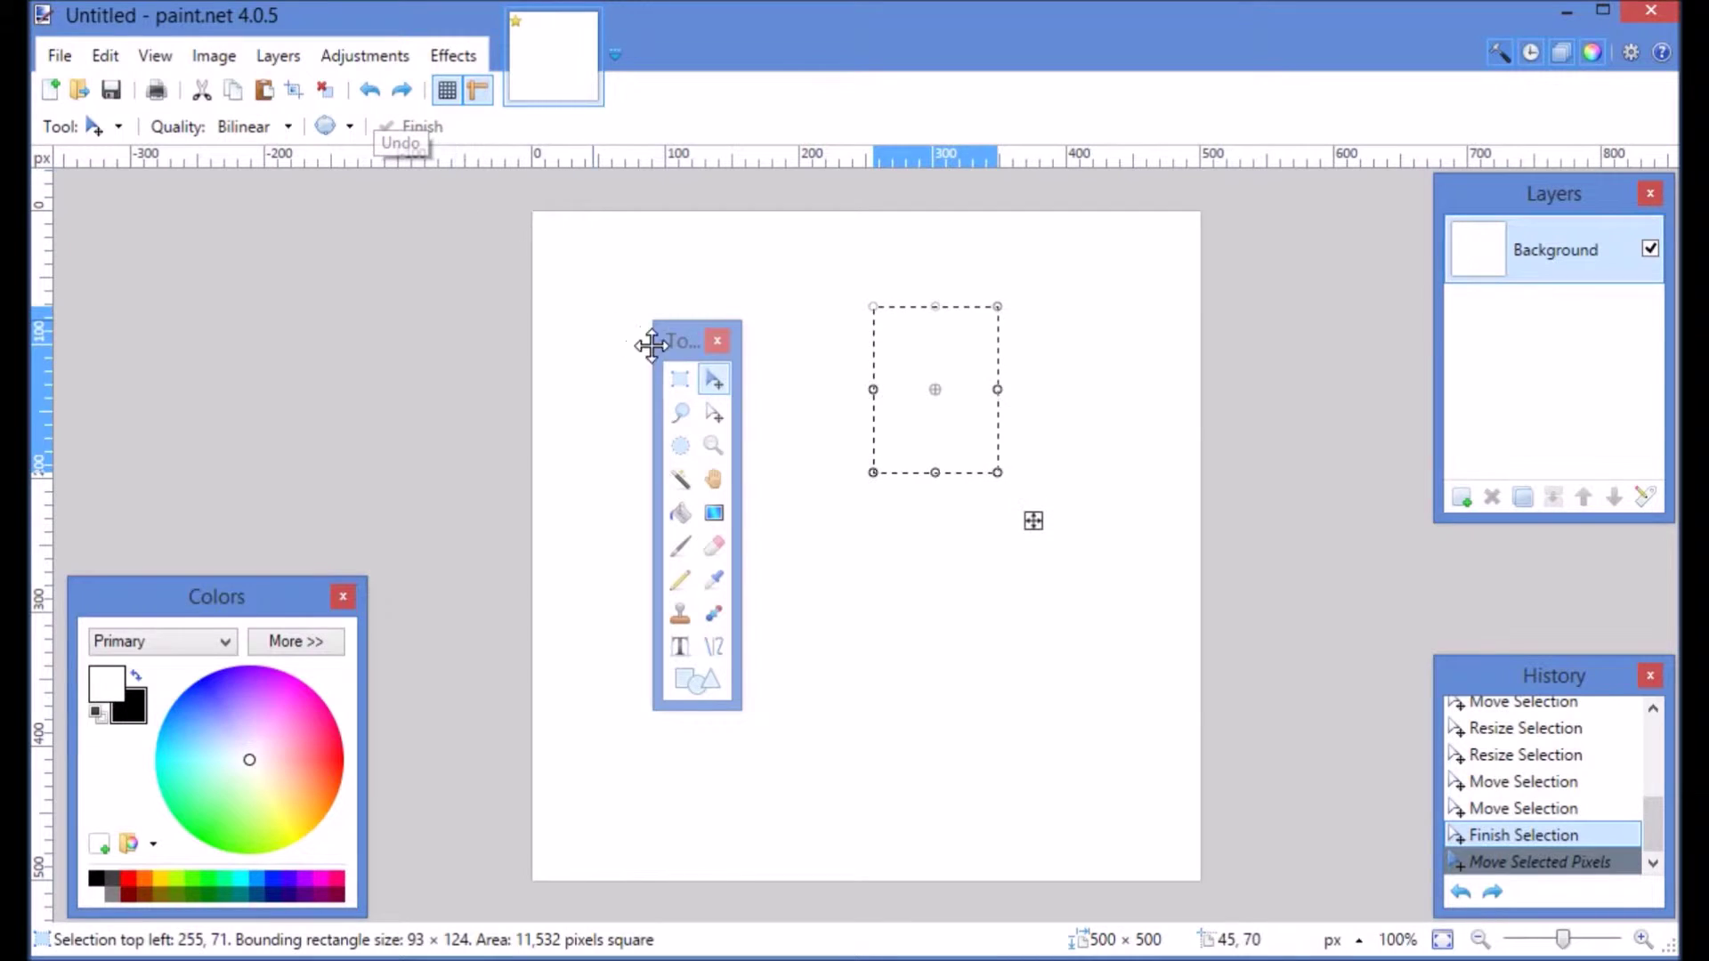
- Move the Tools window aside, choose Rectangle Select and deselect everything
{"action": "left_click_drag", "start_coordinate": [689, 343], "coordinate": [459, 273]}
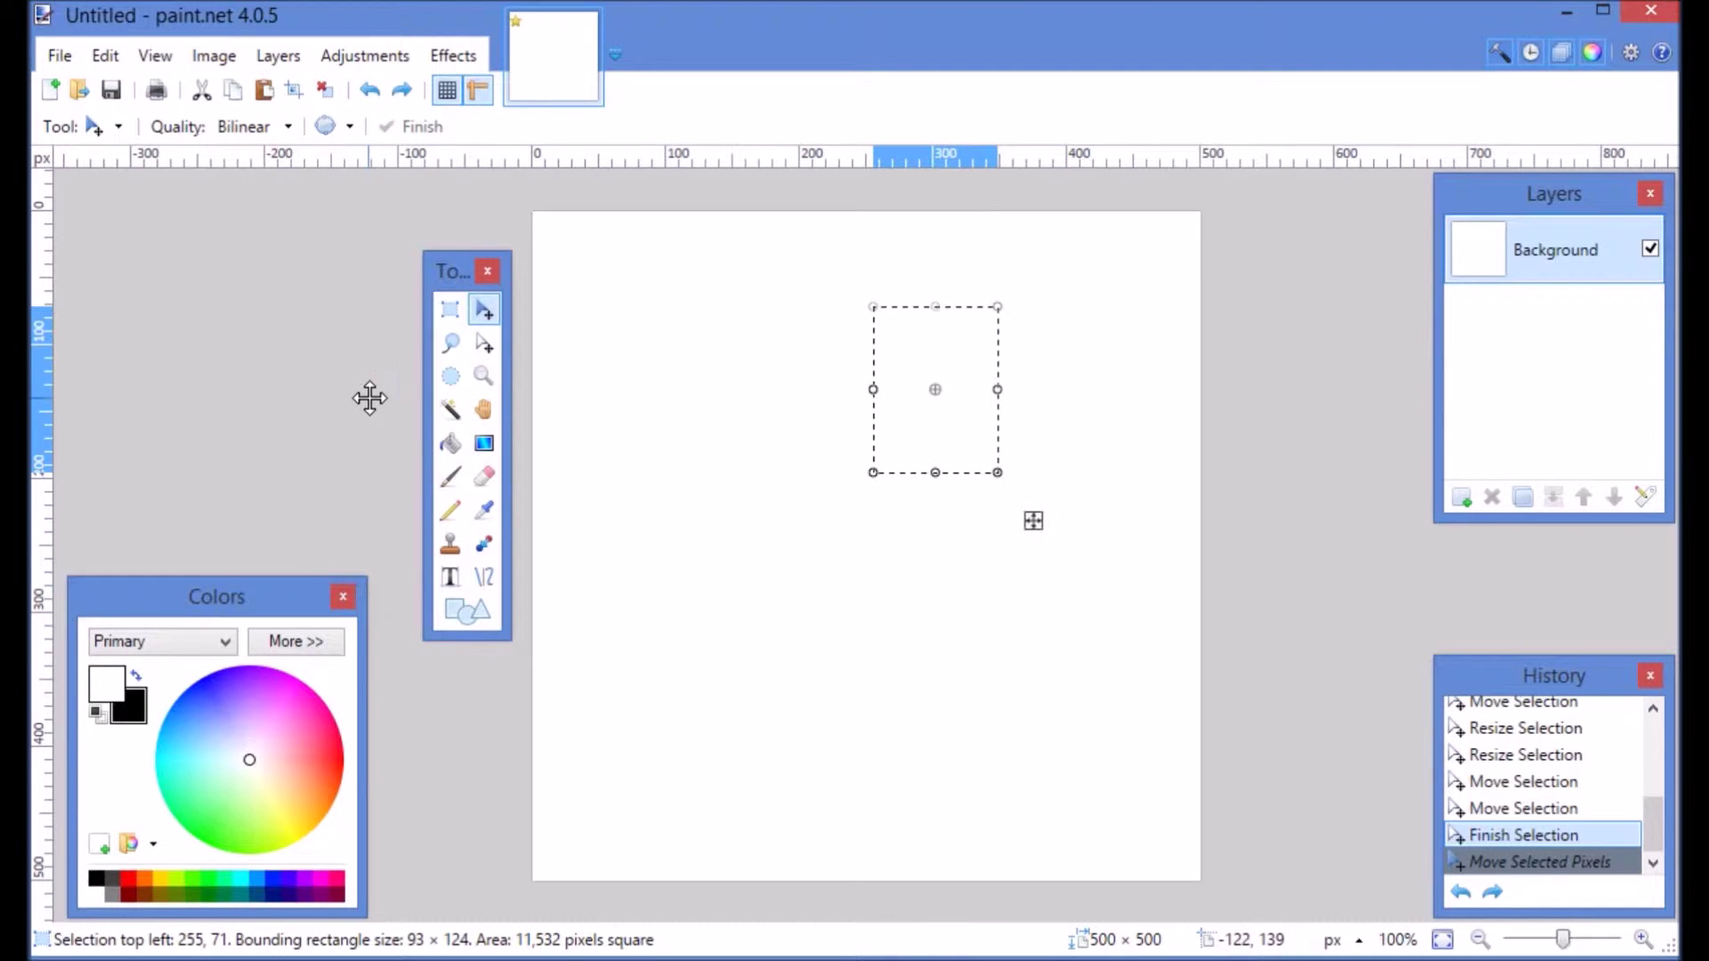
{"action": "left_click", "coordinate": [449, 311]}
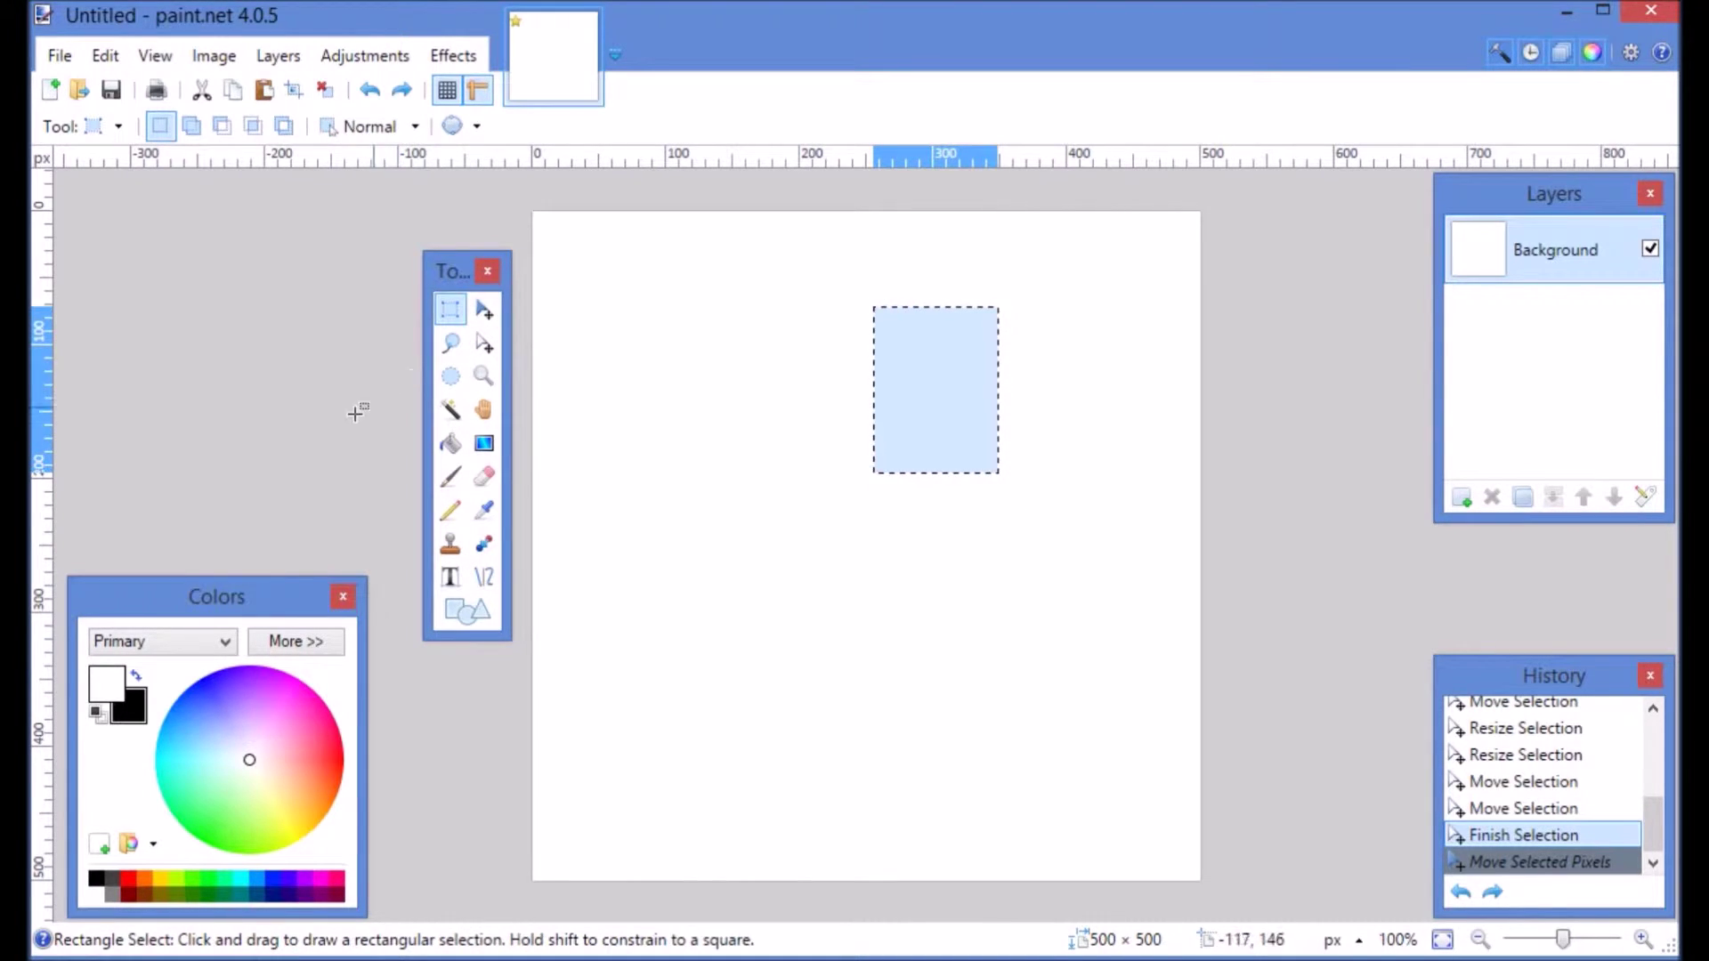
{"action": "key", "text": "ctrl+d"}
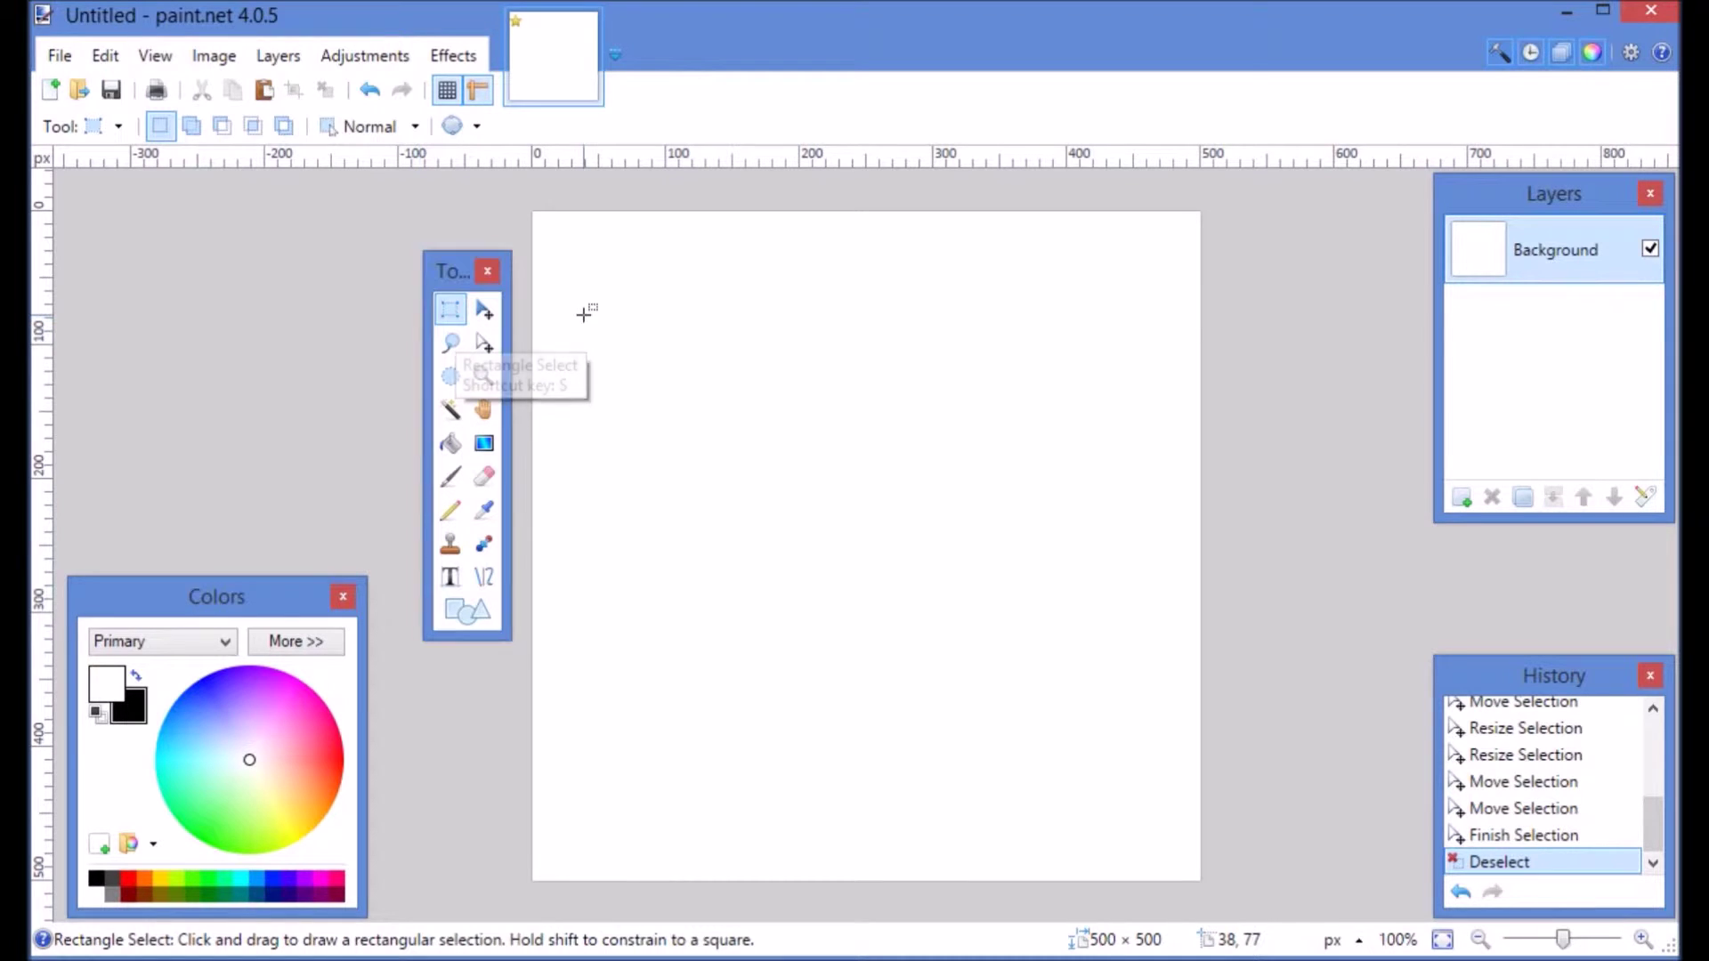
- Draw a test rectangle near the canvas's top-left and deselect it with Ctrl+D
{"action": "left_click_drag", "start_coordinate": [585, 314], "coordinate": [832, 468]}
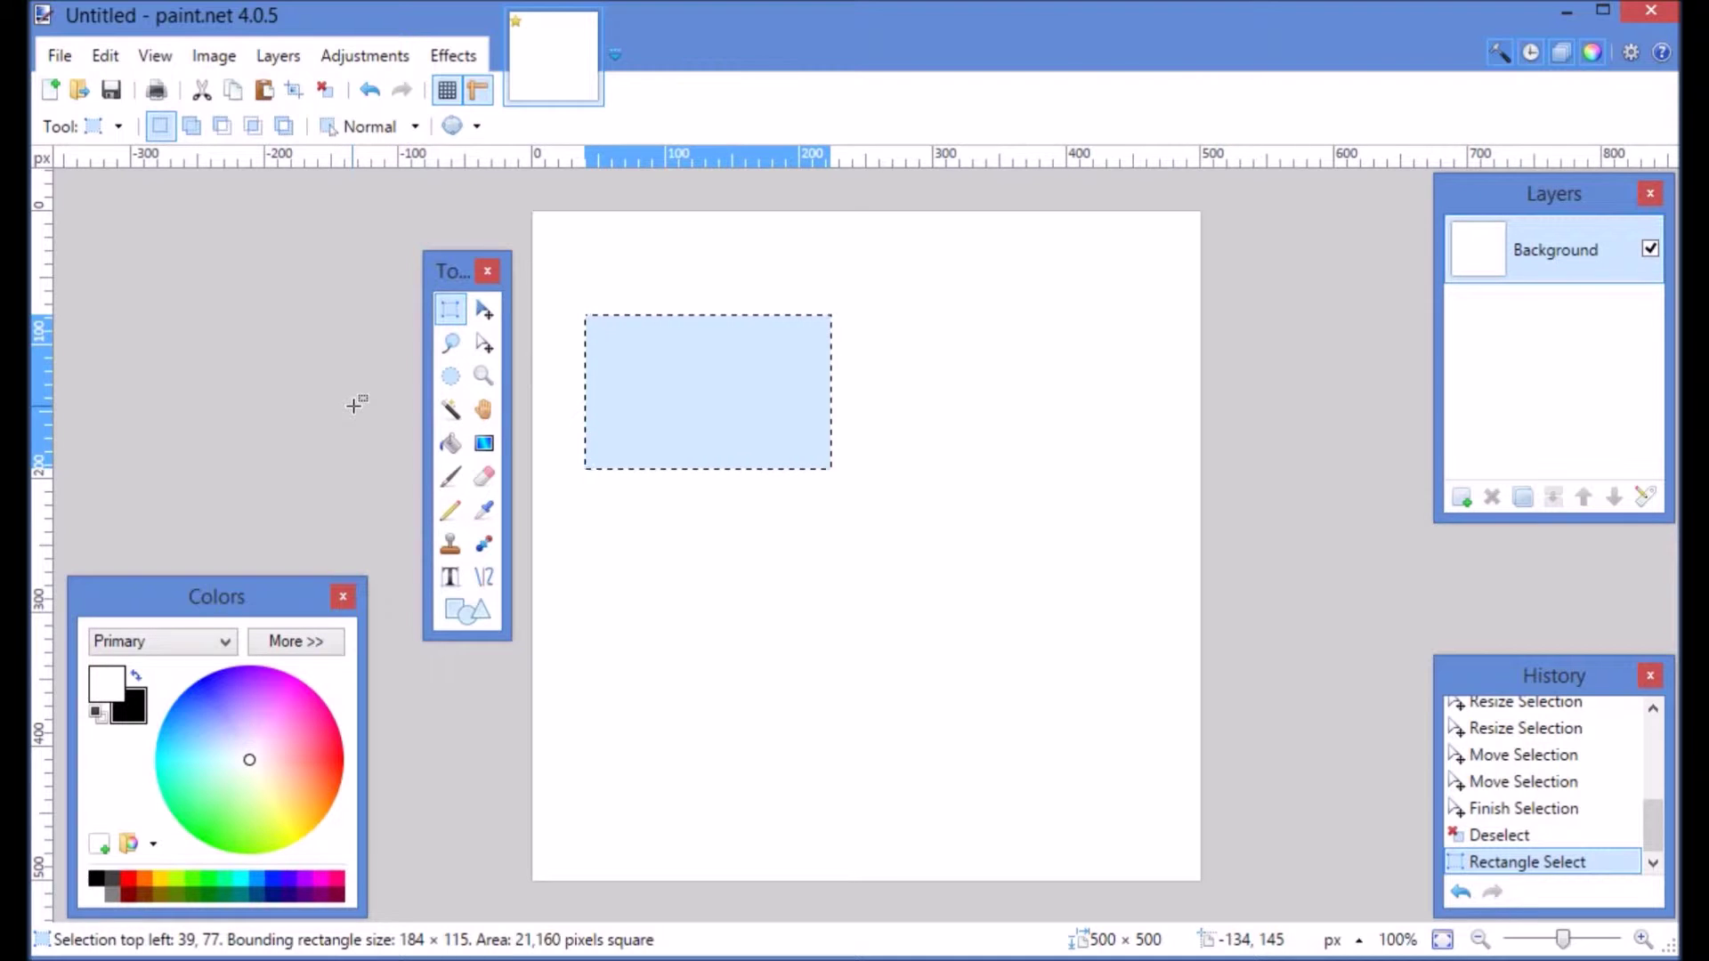
{"action": "key", "text": "ctrl"}
{"action": "key", "text": "ctrl+d"}
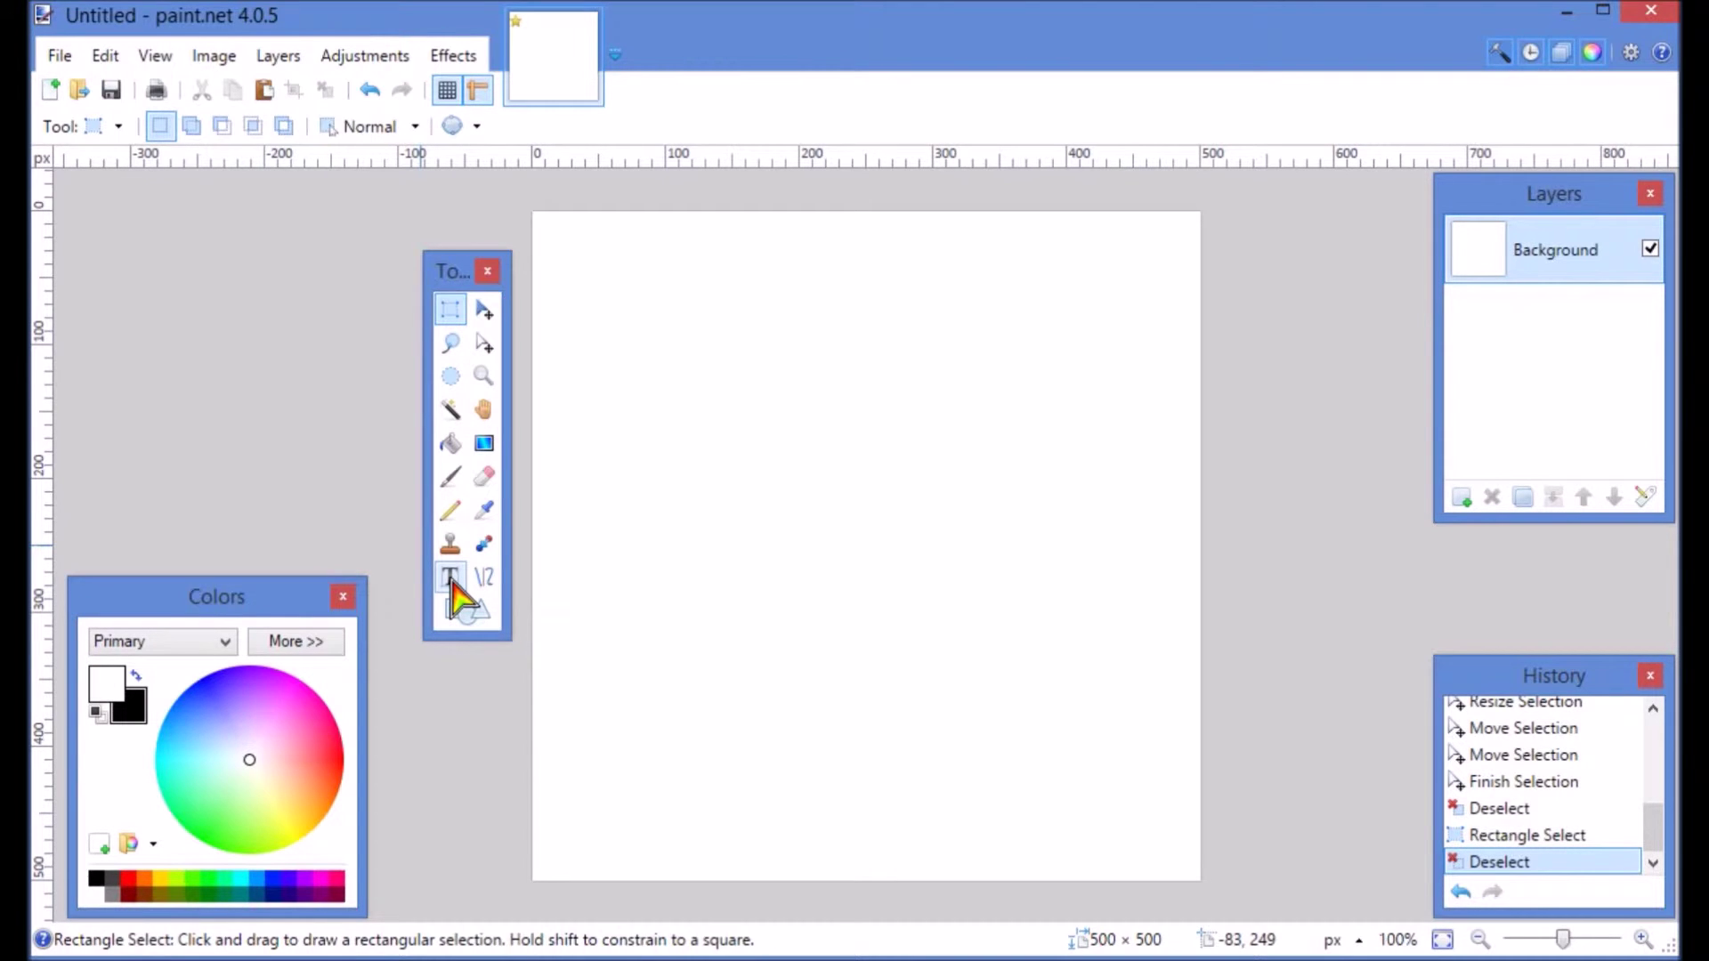
- Choose the Text tool and make black the primary colour
{"action": "left_click", "coordinate": [452, 583]}
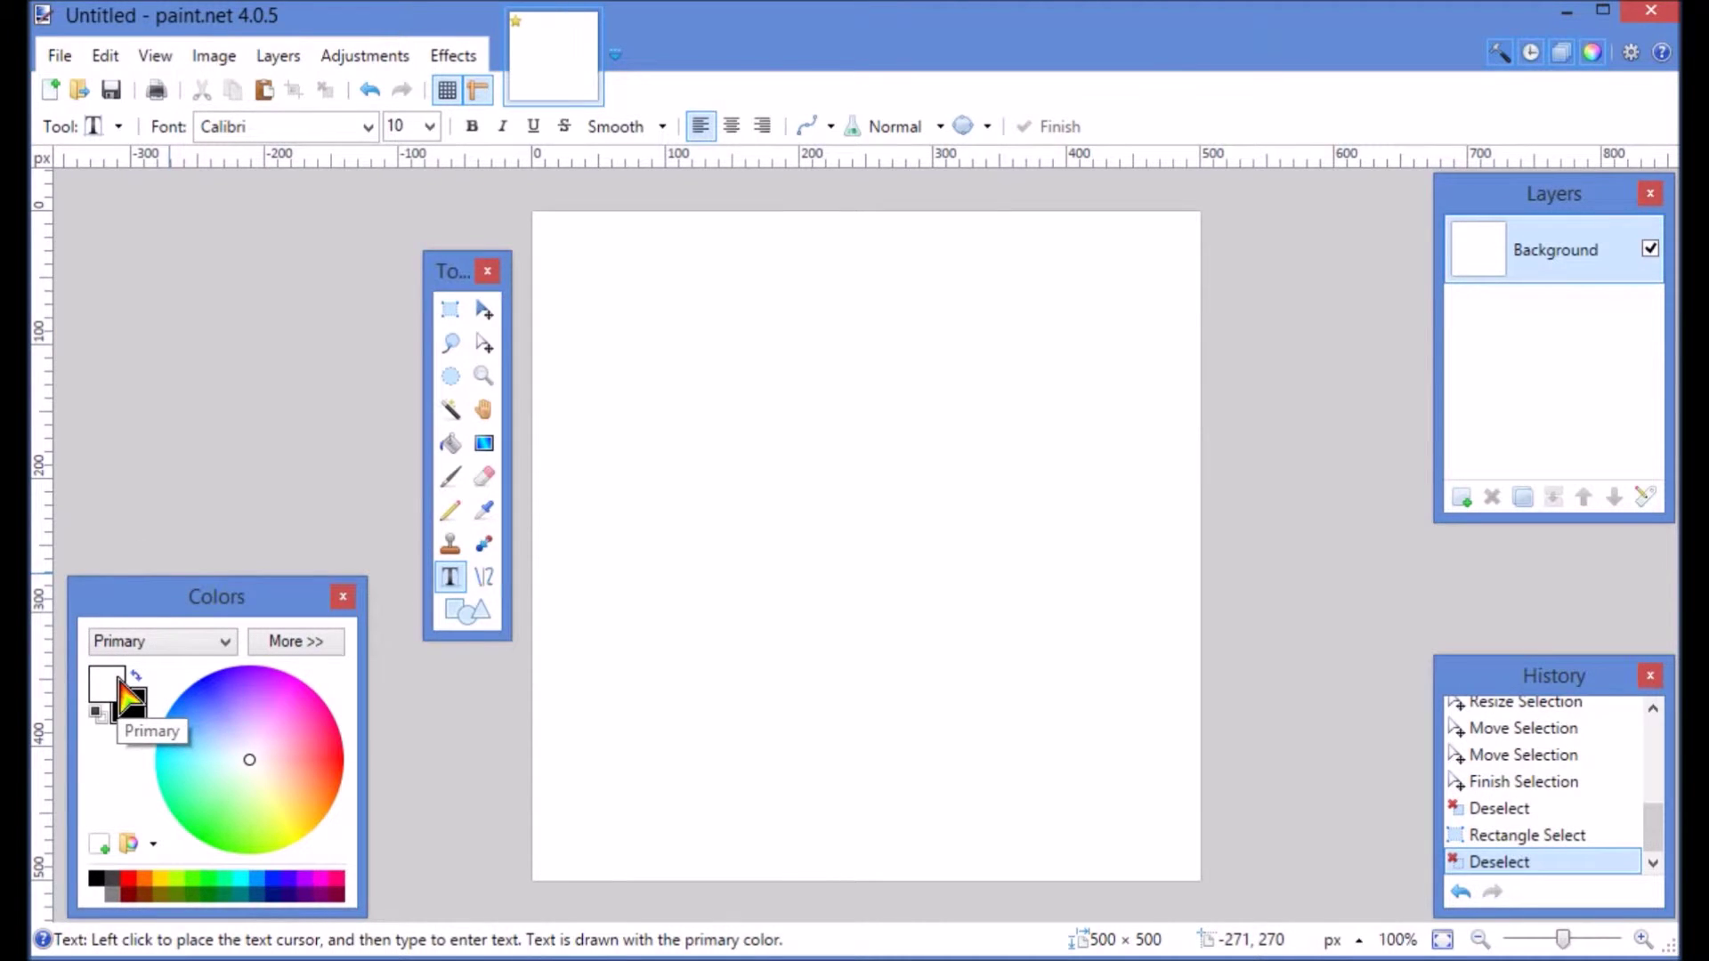
{"action": "left_click", "coordinate": [96, 880]}
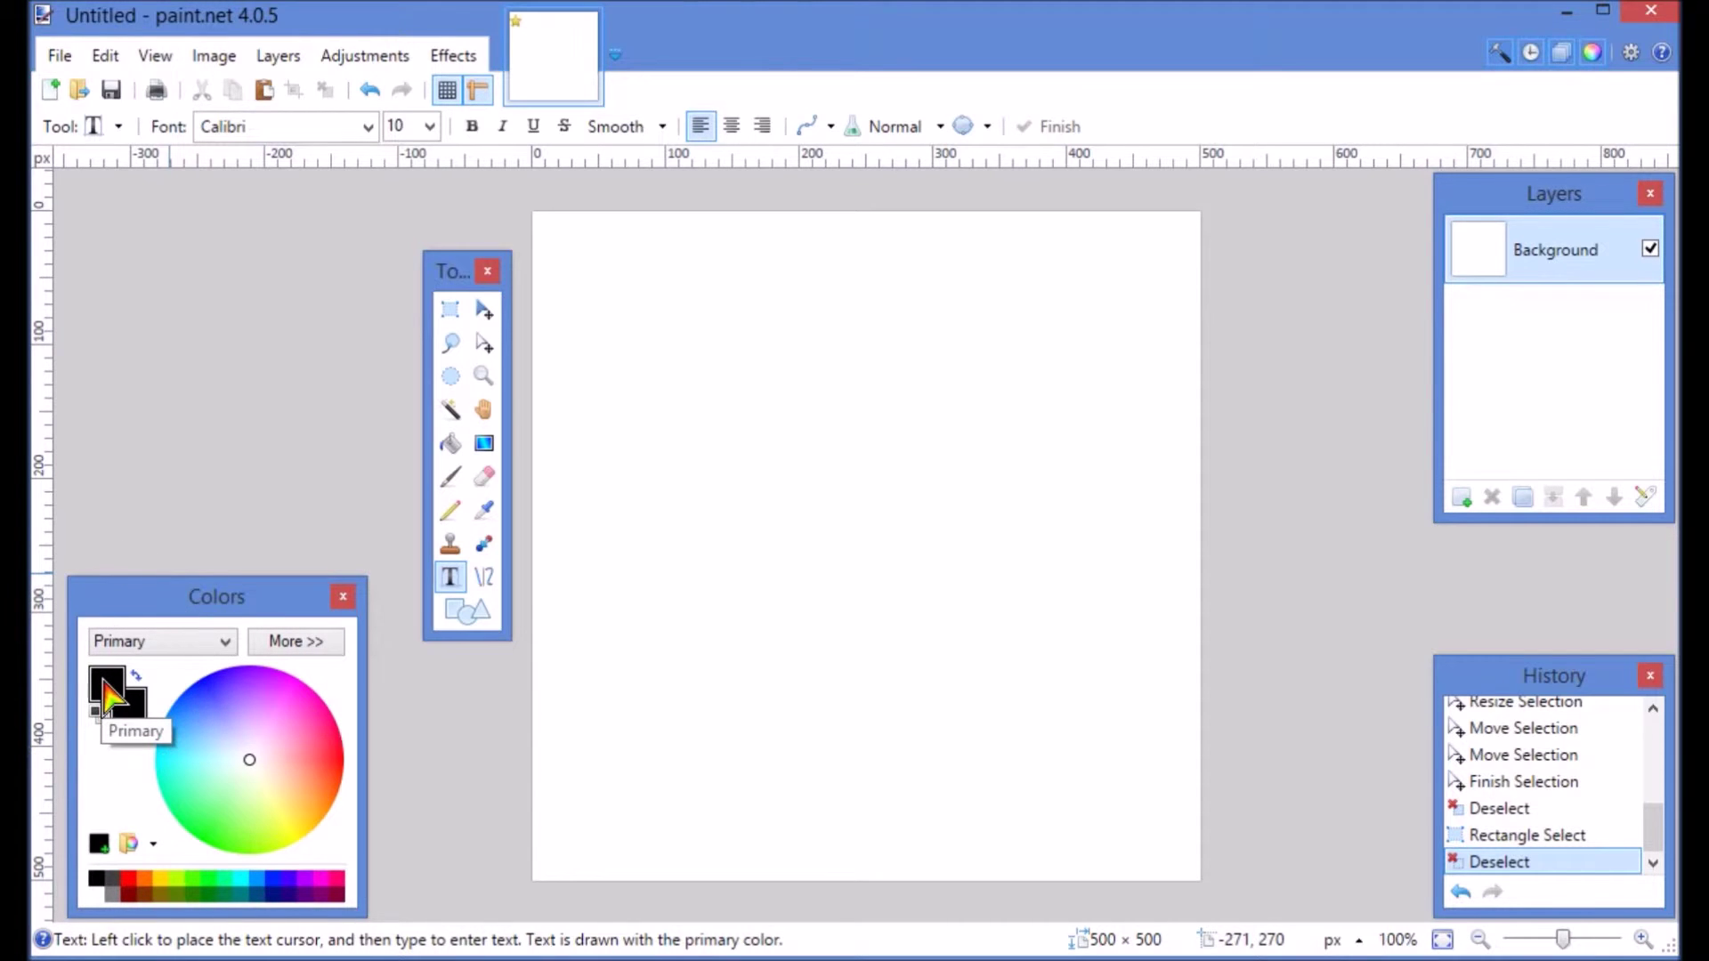
- Type 'you are invited' on the canvas's left, just below the middle
{"action": "left_click", "coordinate": [571, 607]}
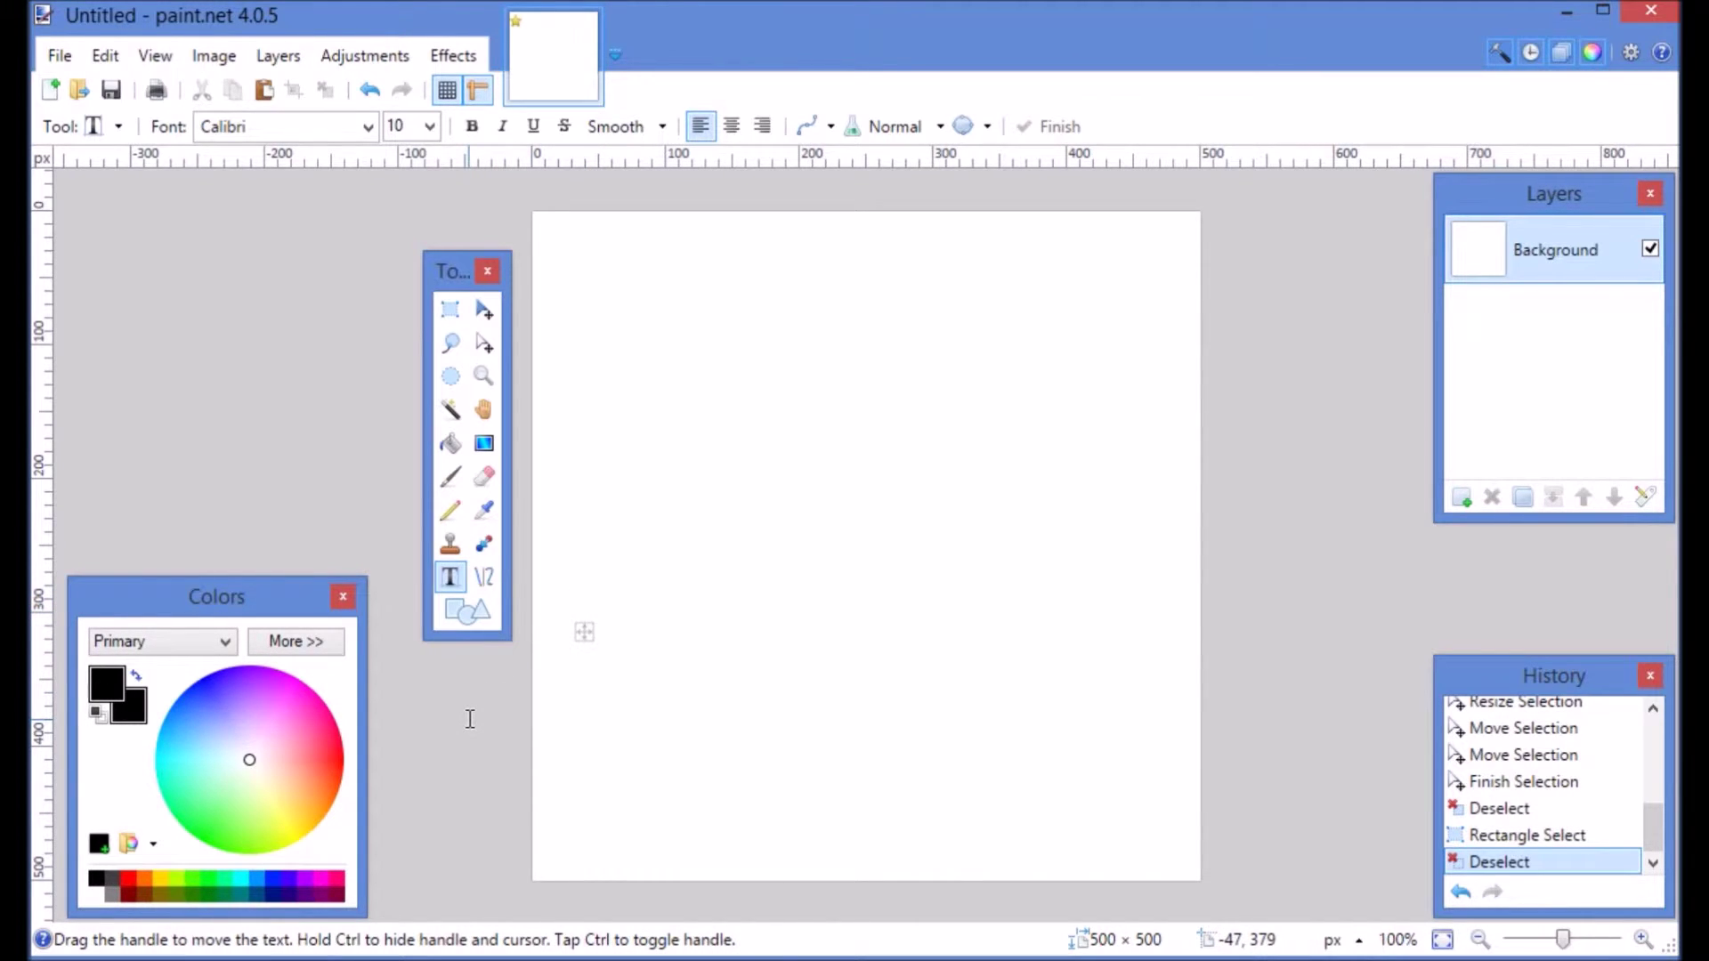
{"action": "type", "text": "y"}
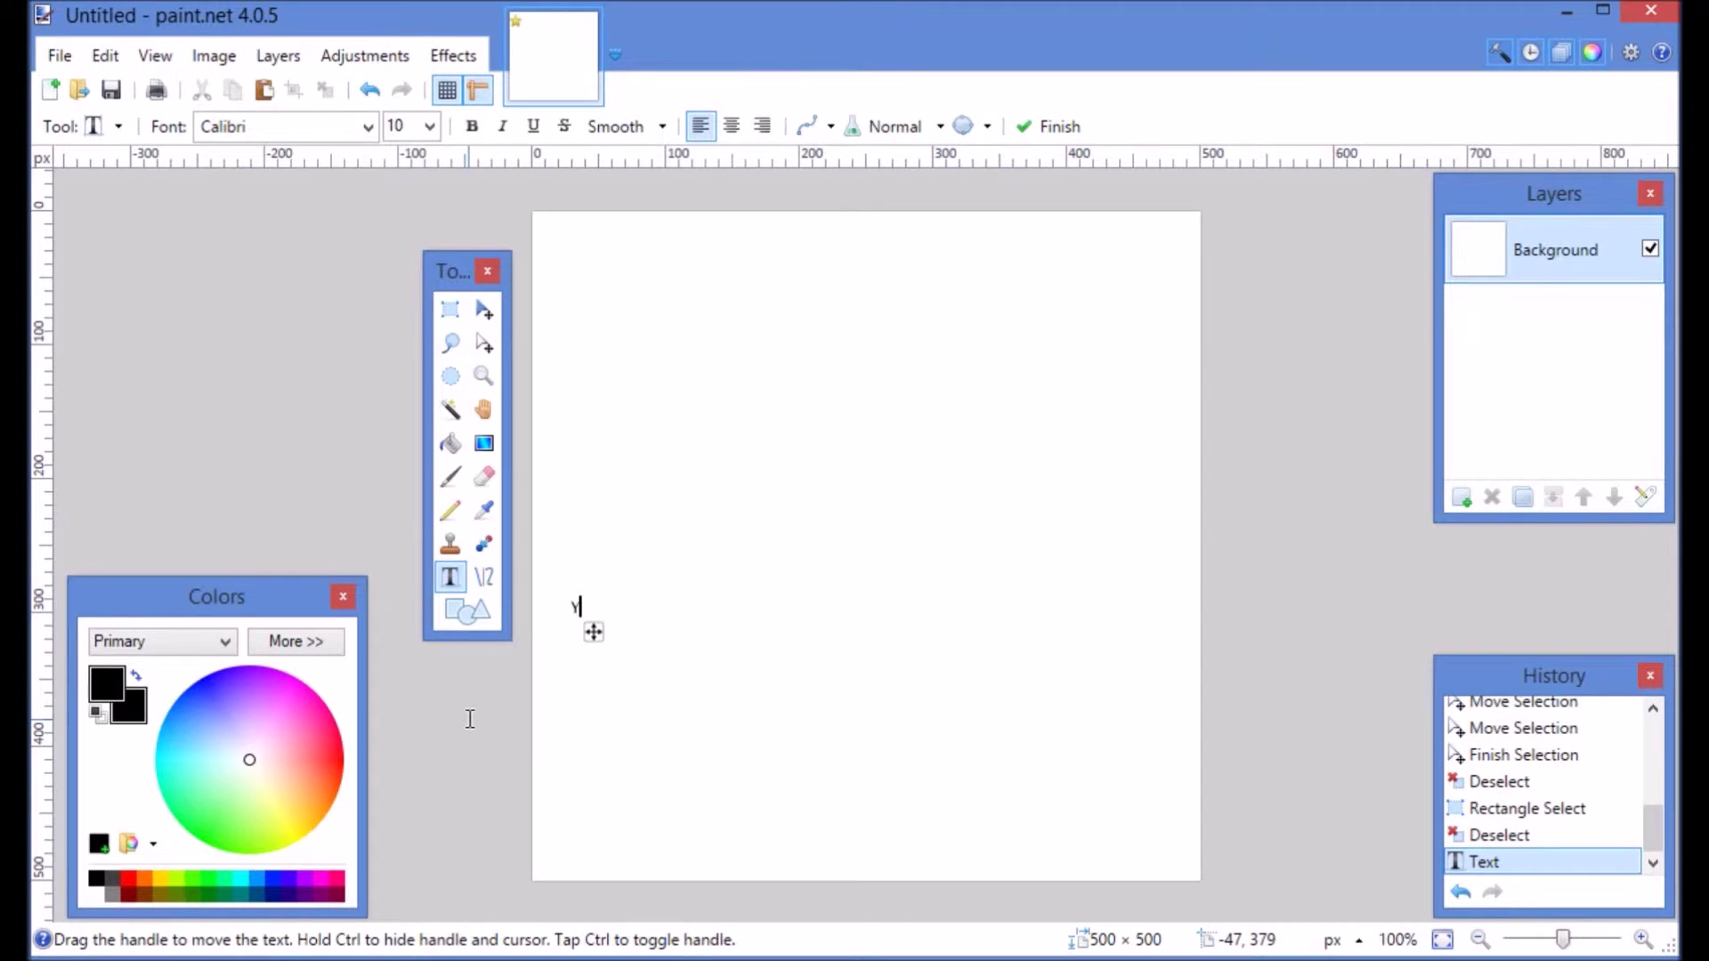
{"action": "type", "text": "ou are "}
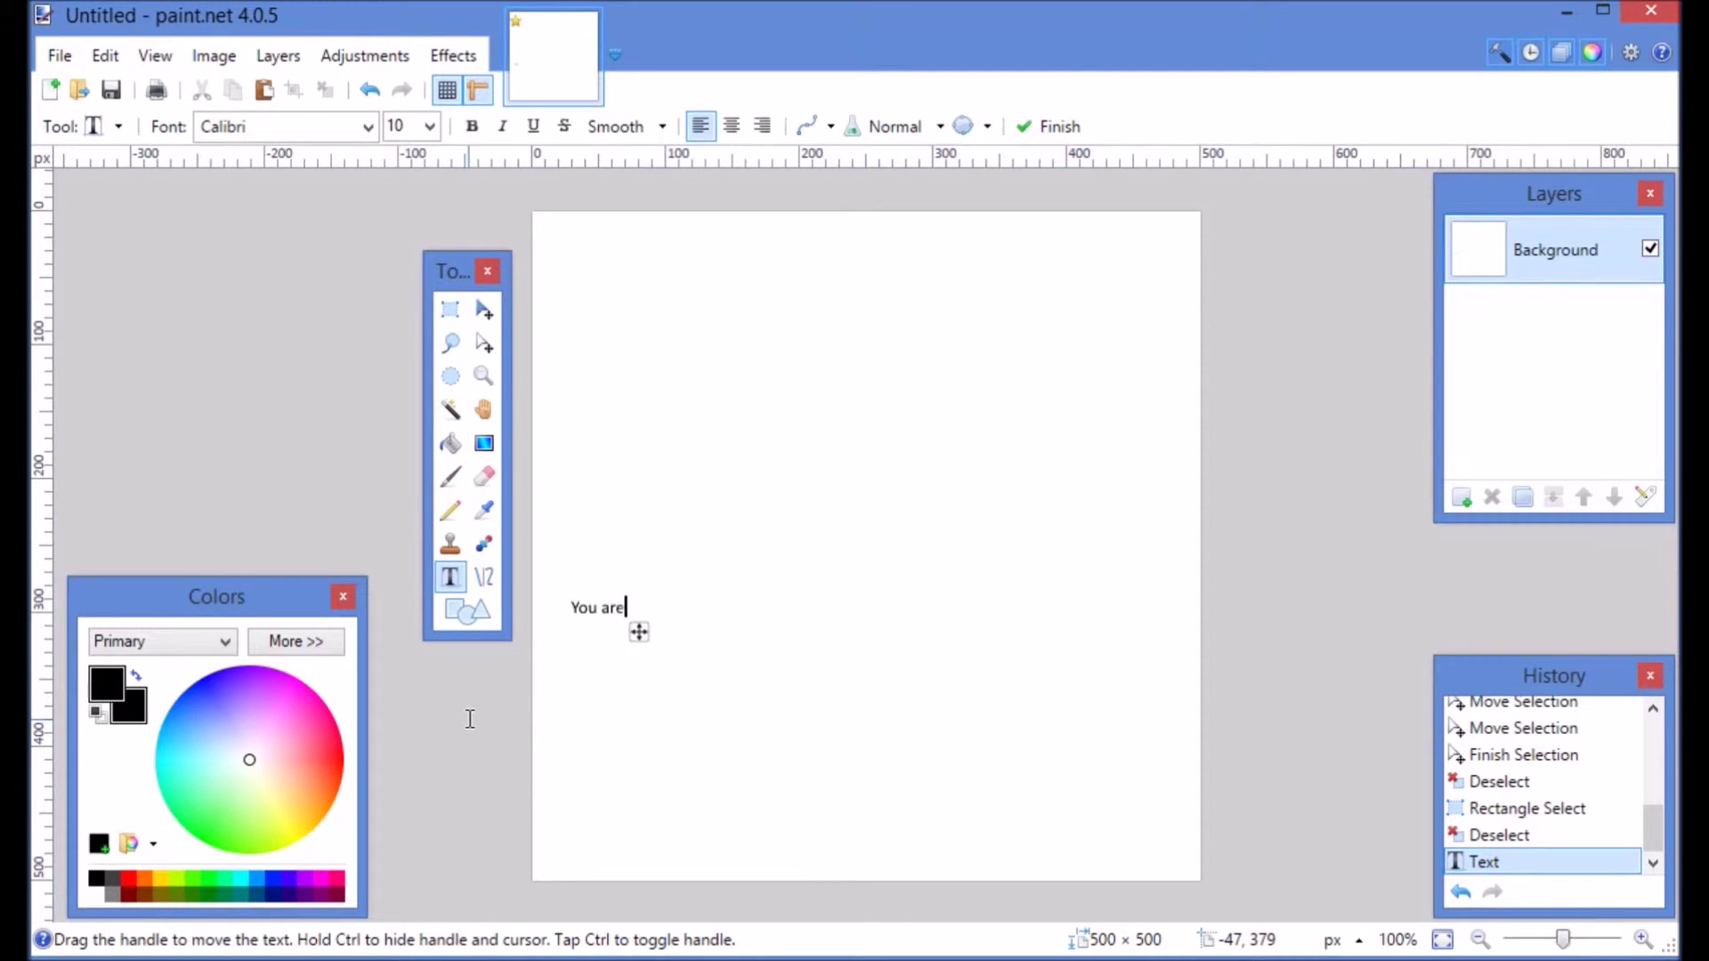
{"action": "type", "text": "invited ..."}
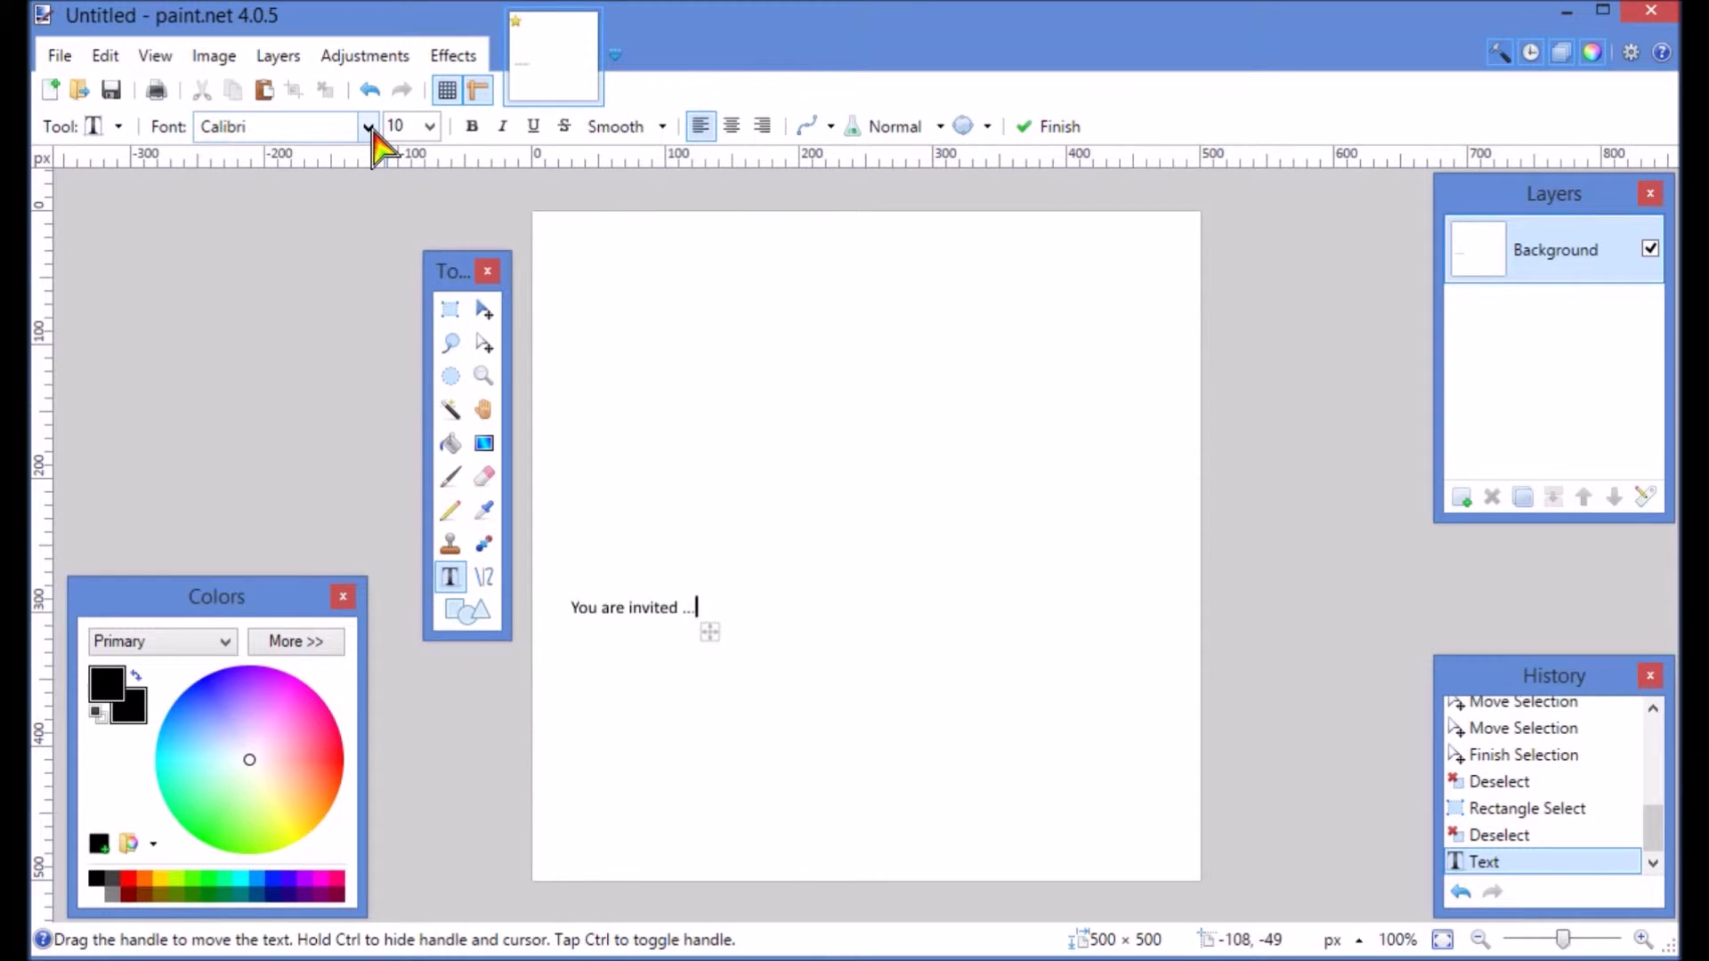
{"action": "left_click", "coordinate": [366, 127]}
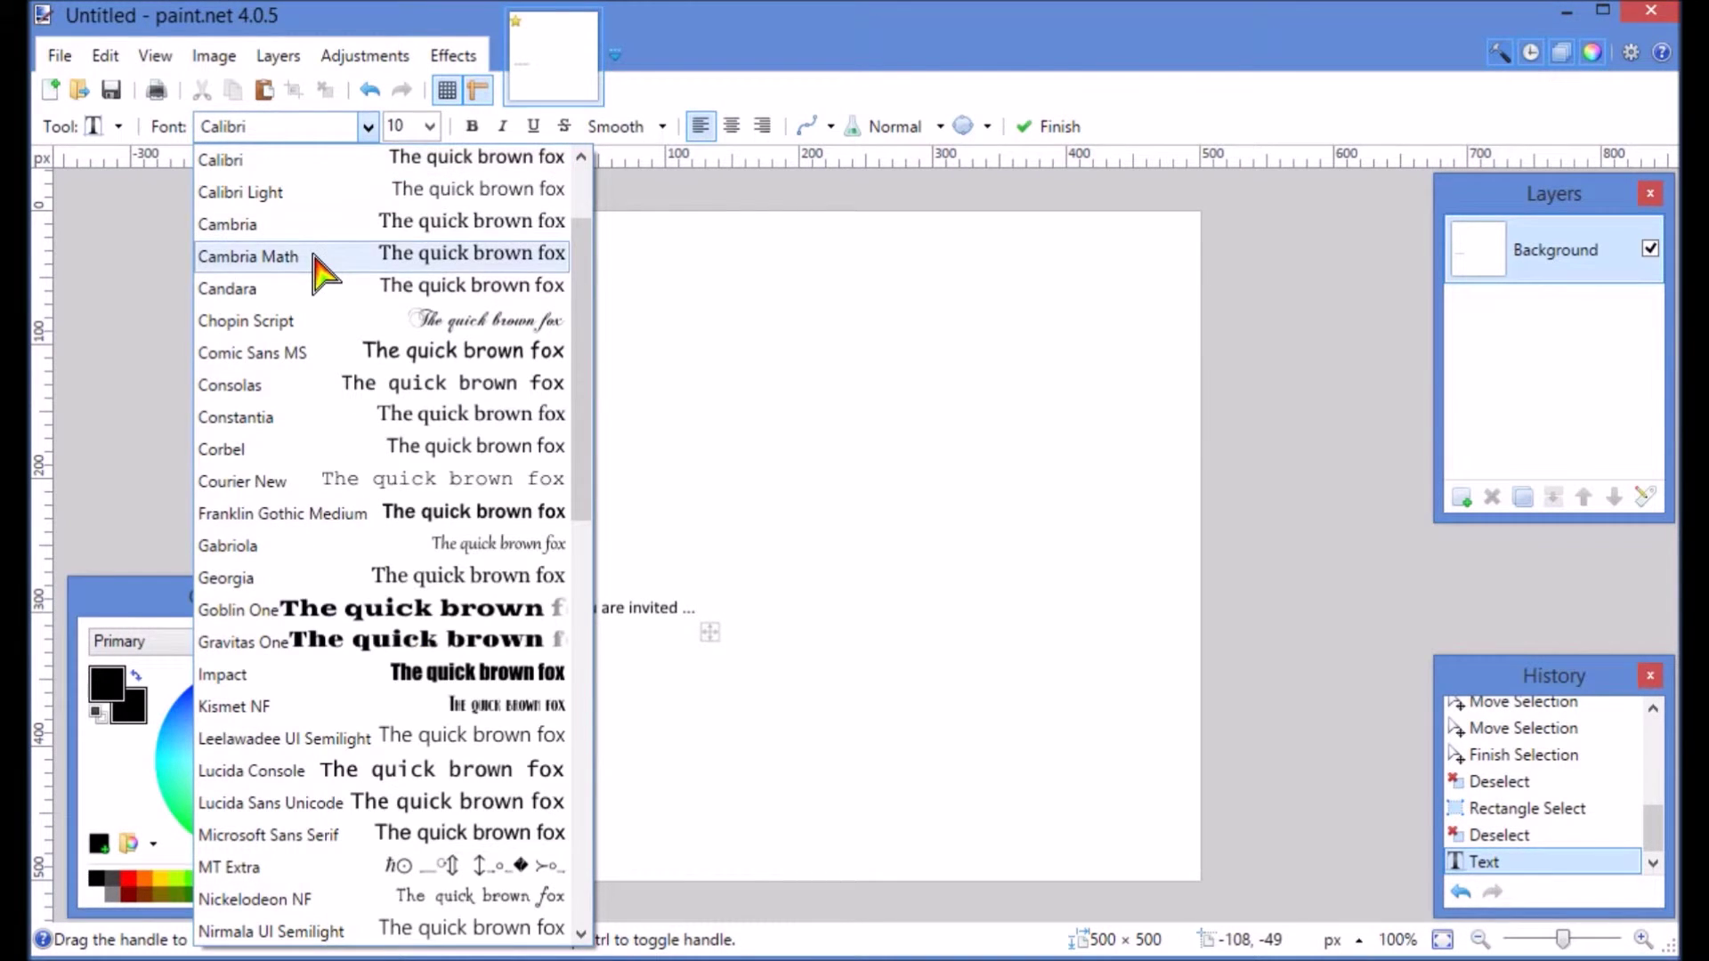
- Set the invitation text to Arial, trying sizes 24 and 48 before settling on 40
{"action": "scroll", "coordinate": [314, 256], "scroll_direction": "up", "scroll_amount": 2}
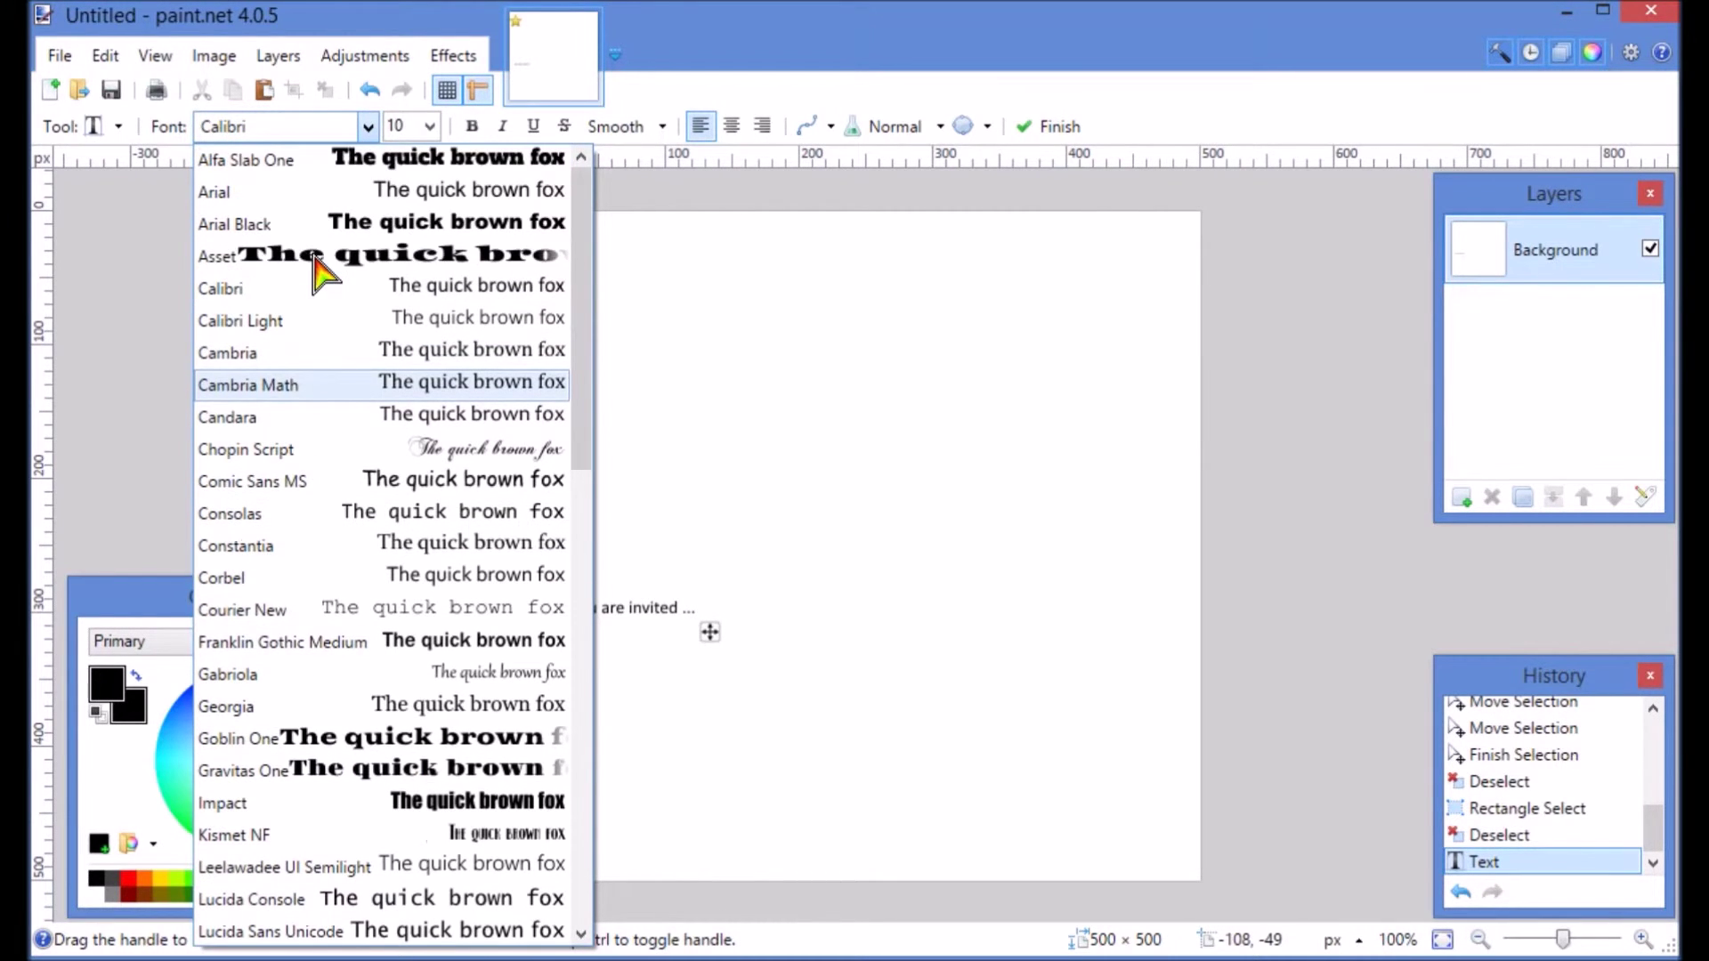
{"action": "left_click", "coordinate": [252, 192]}
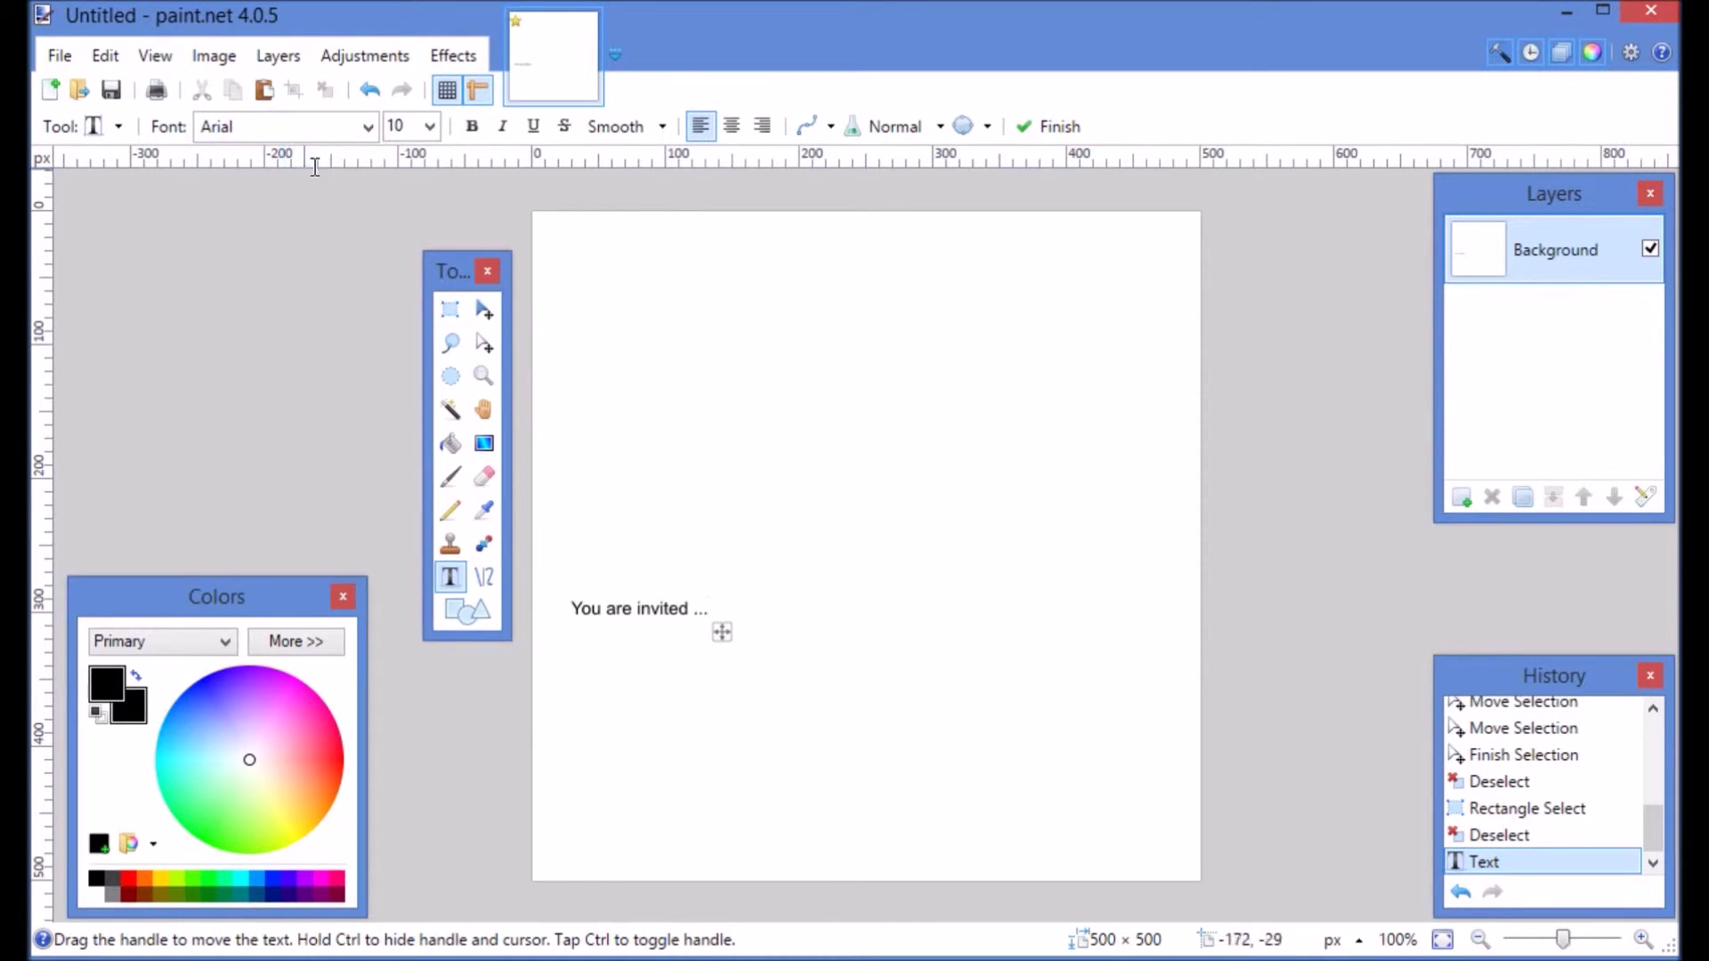
{"action": "left_click", "coordinate": [430, 127]}
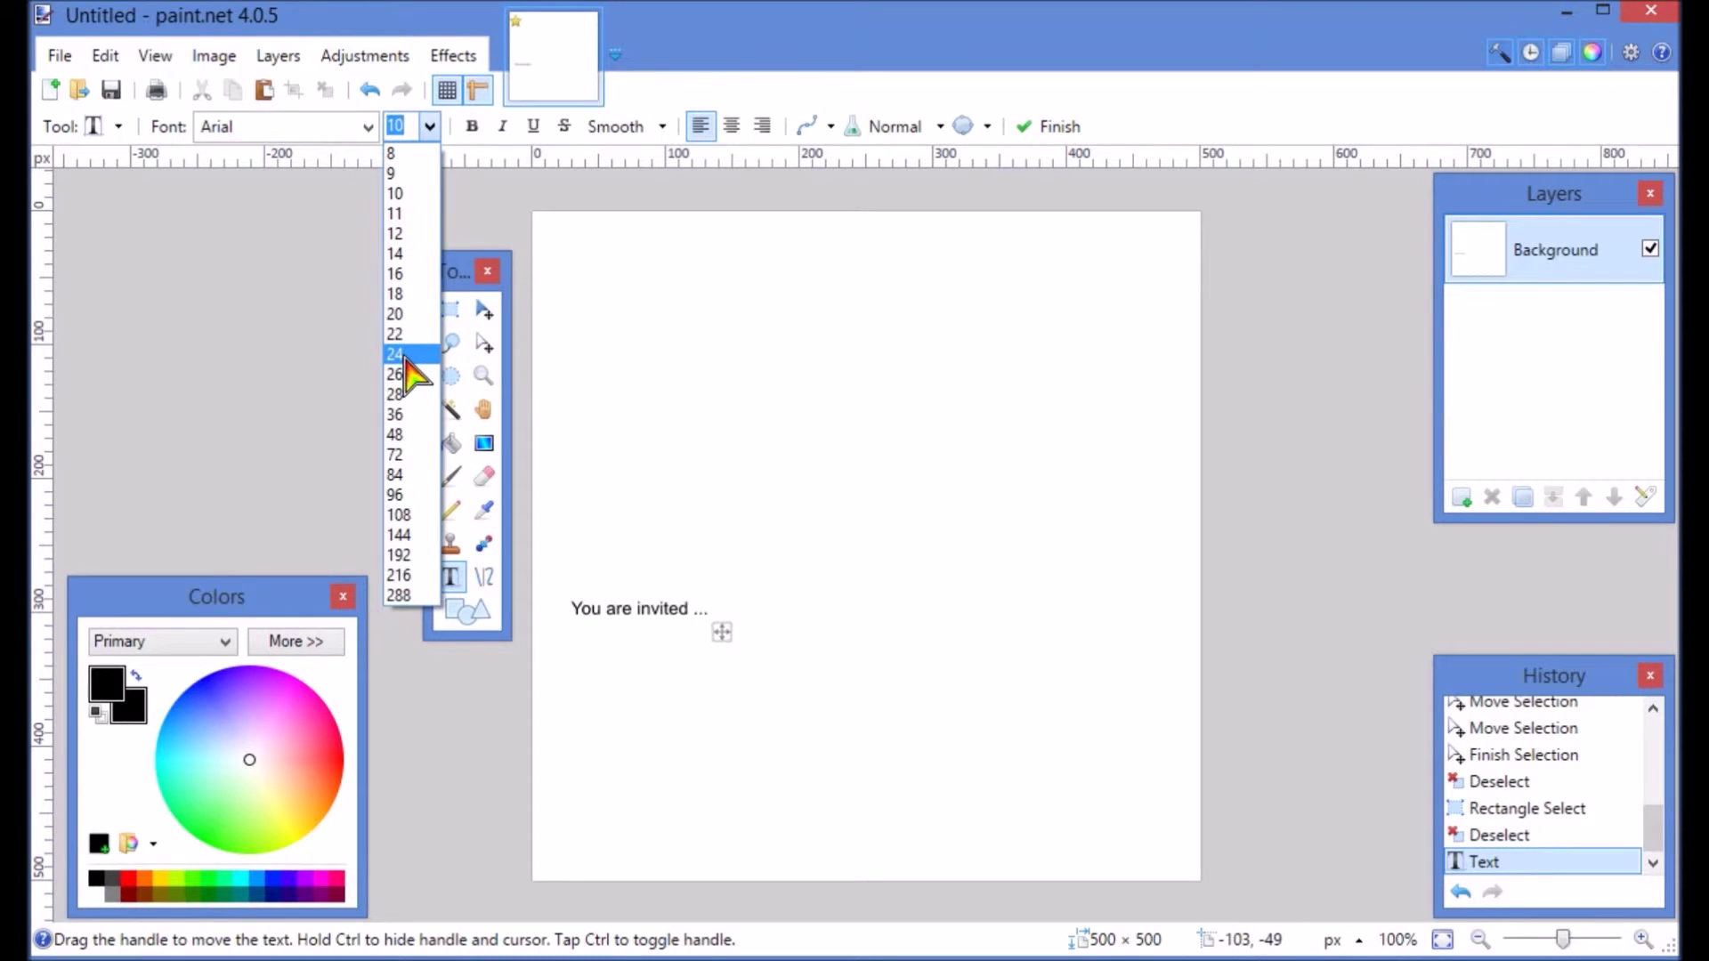
{"action": "left_click", "coordinate": [408, 356]}
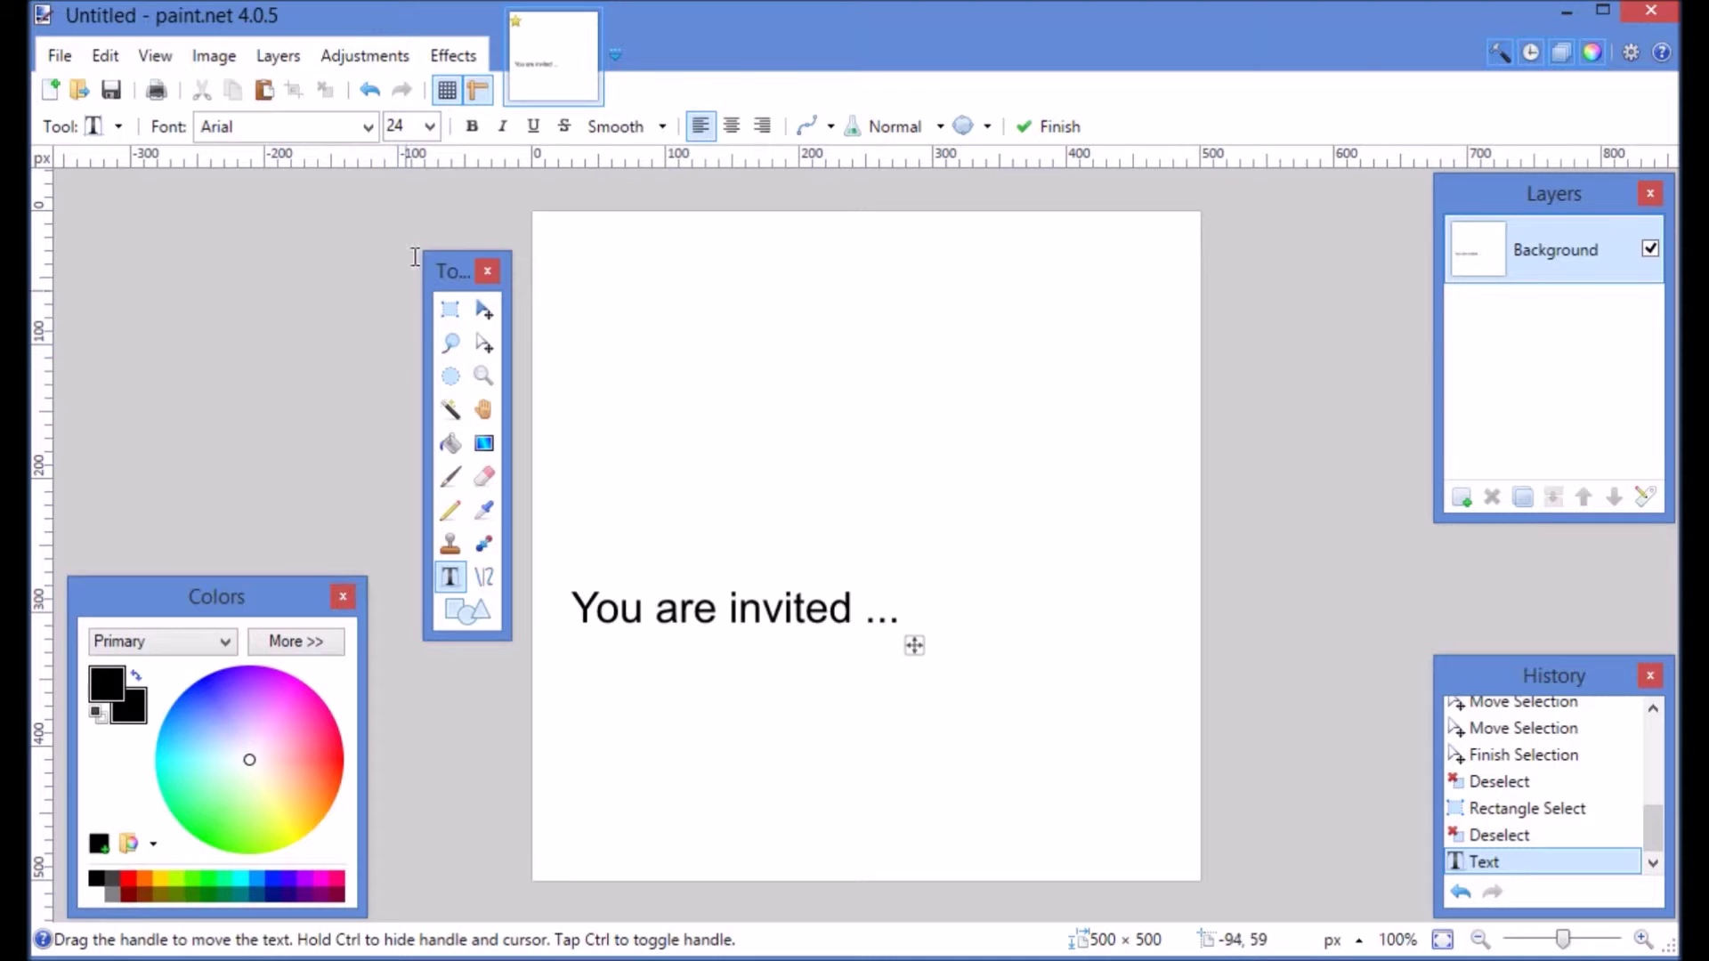
{"action": "left_click", "coordinate": [430, 133]}
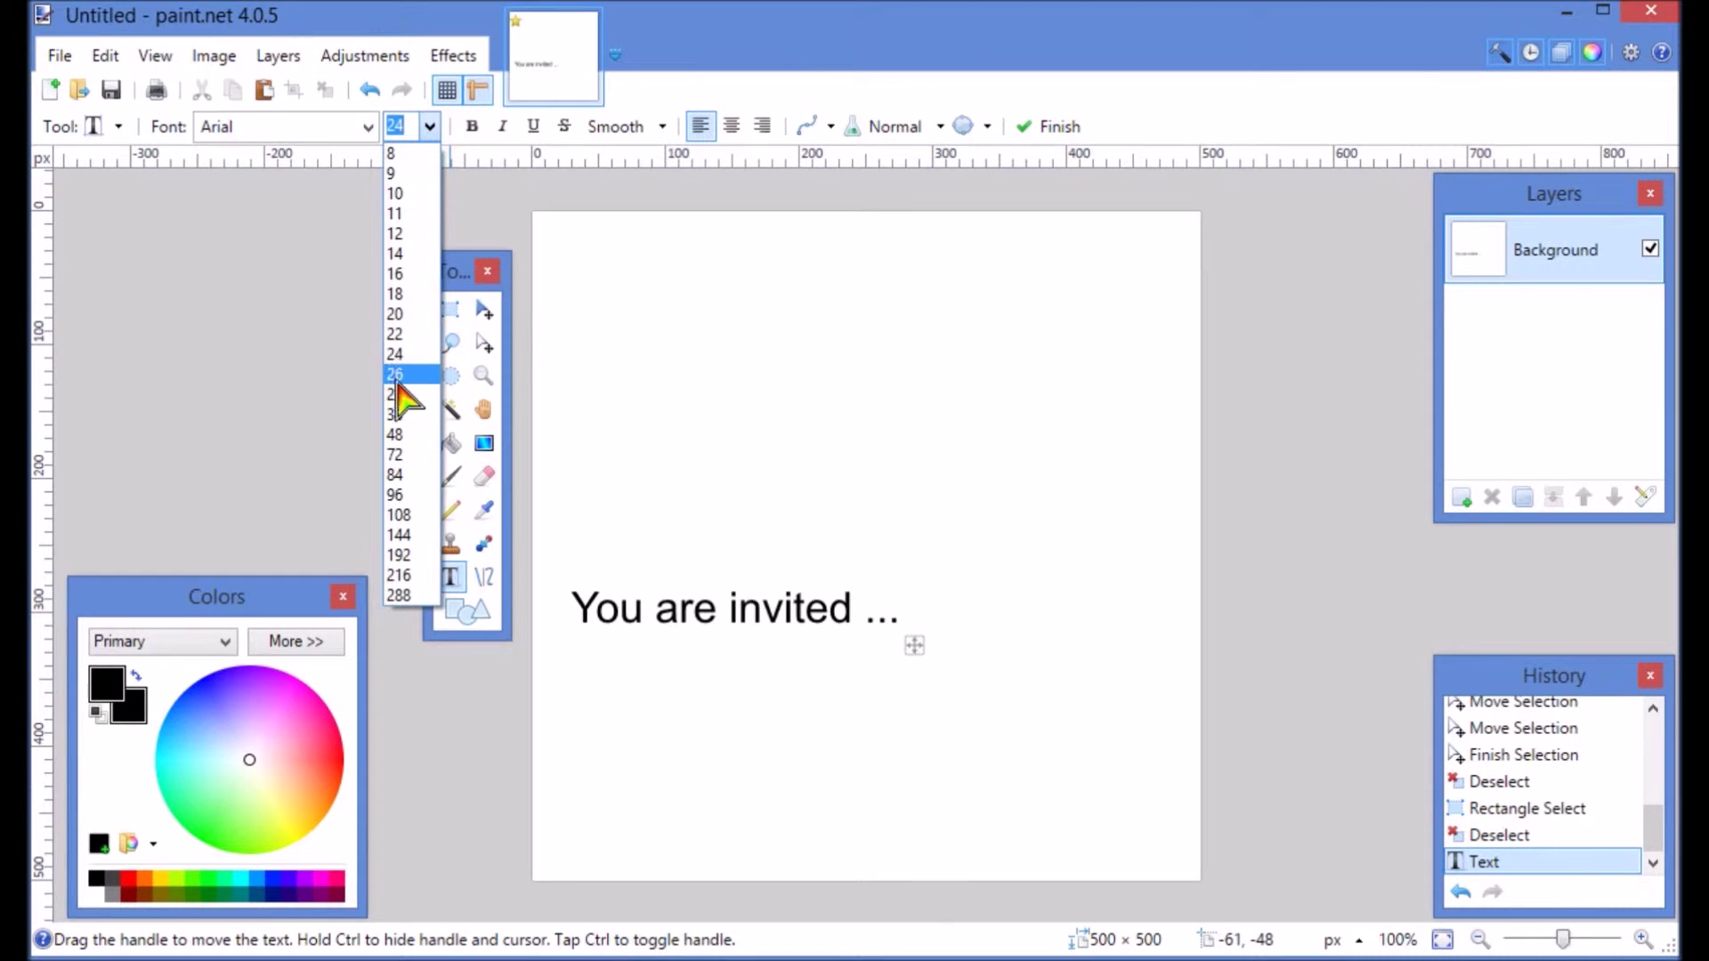
{"action": "left_click", "coordinate": [398, 434]}
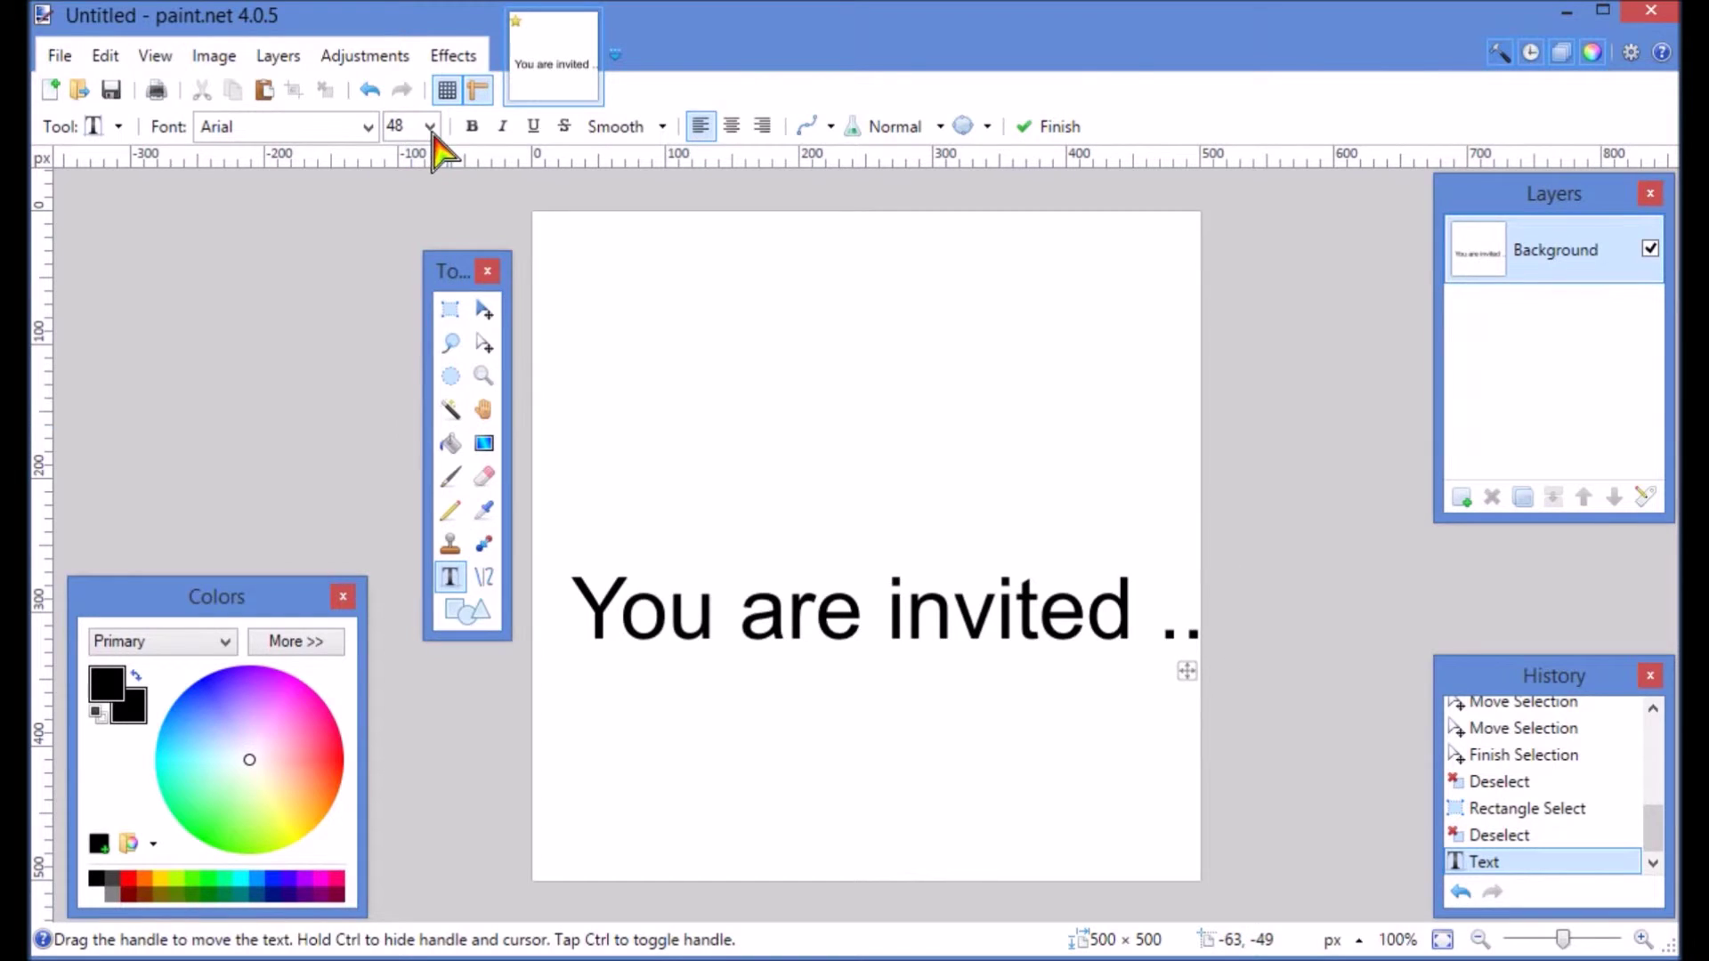
{"action": "double_click", "coordinate": [405, 129]}
{"action": "type", "text": "40"}
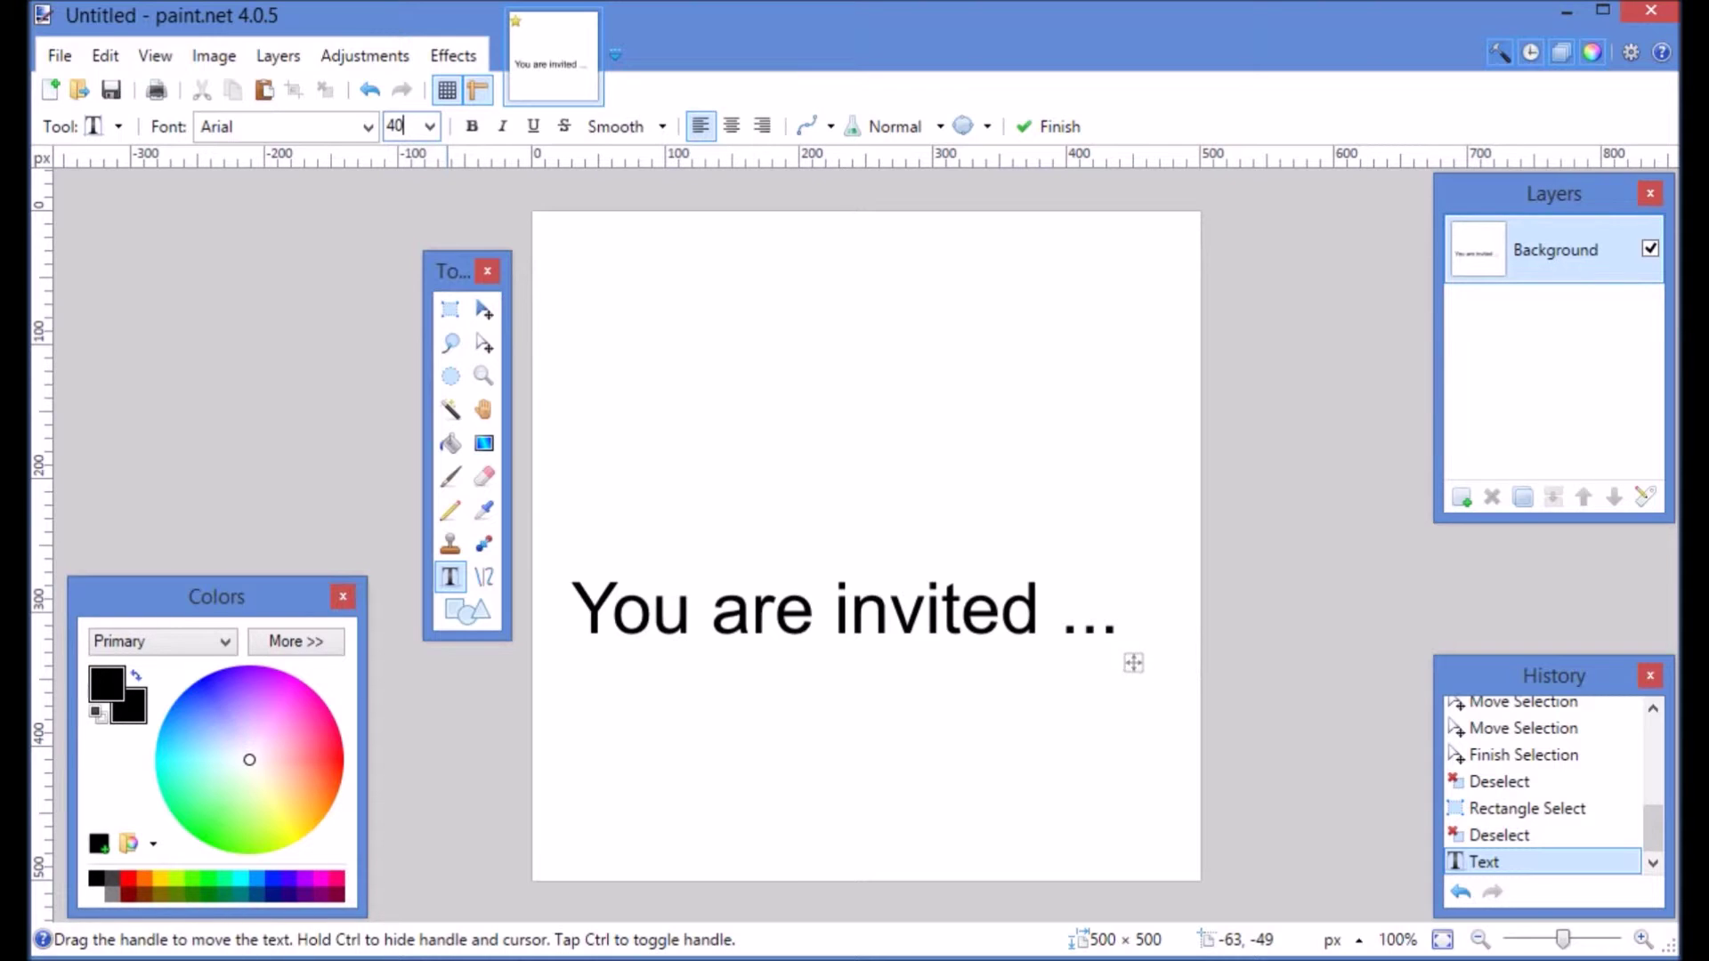
{"action": "left_click", "coordinate": [471, 131]}
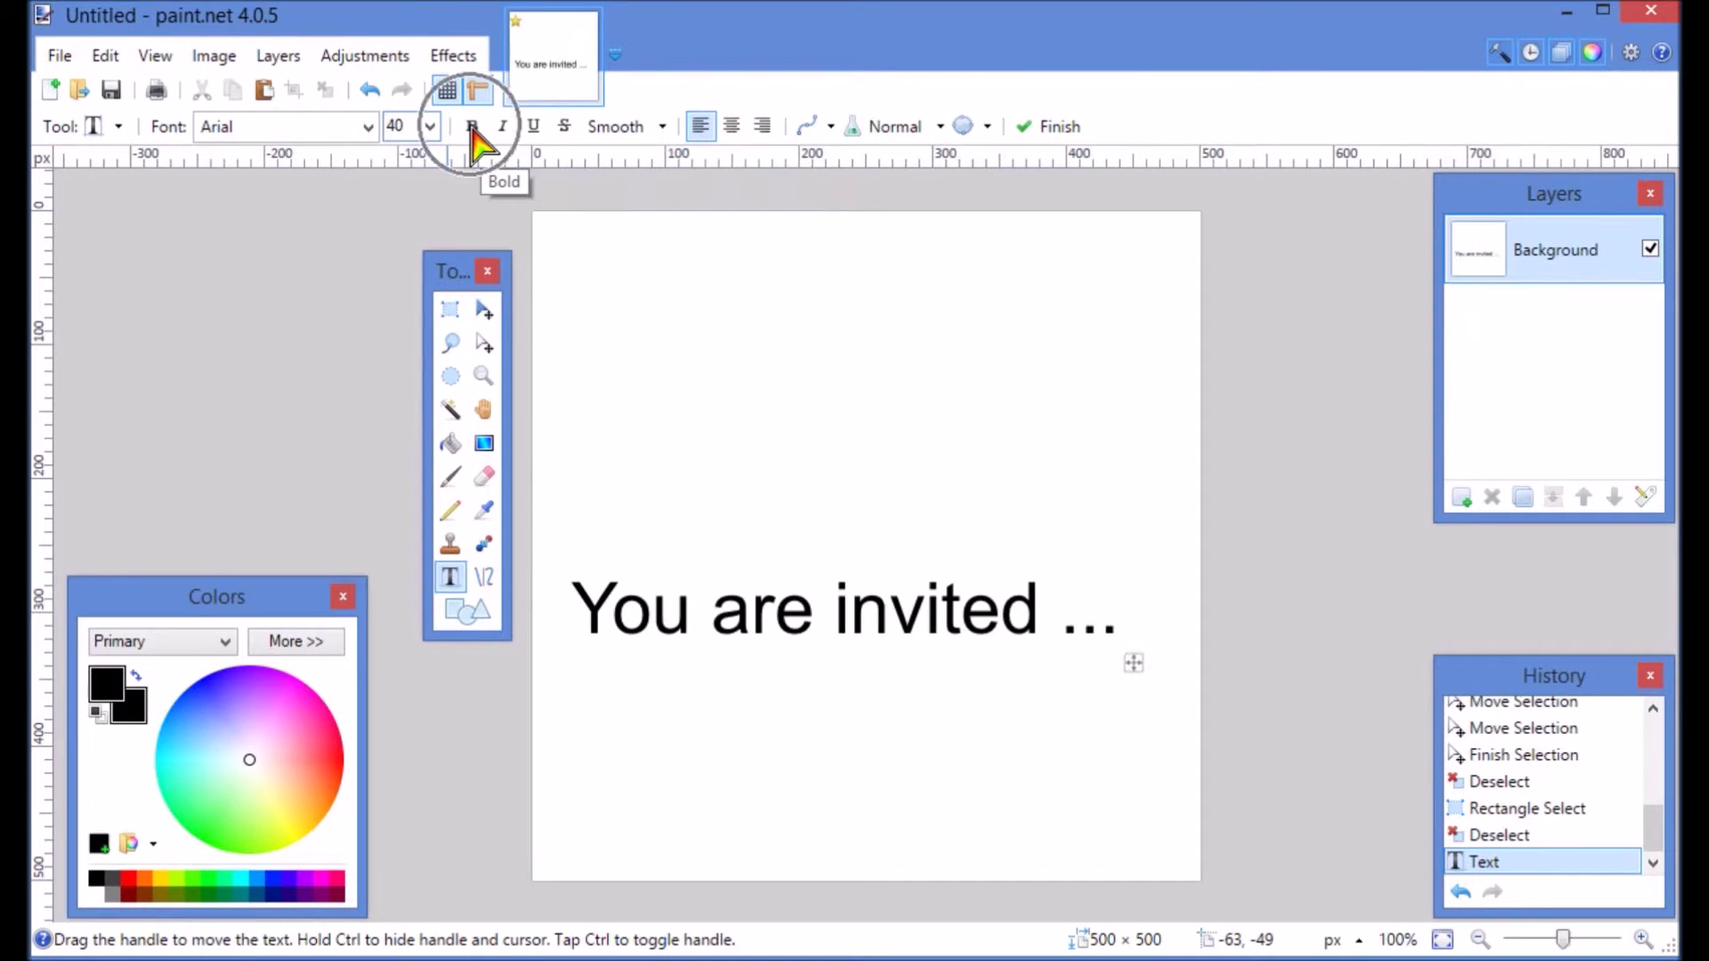
{"action": "left_click", "coordinate": [473, 132]}
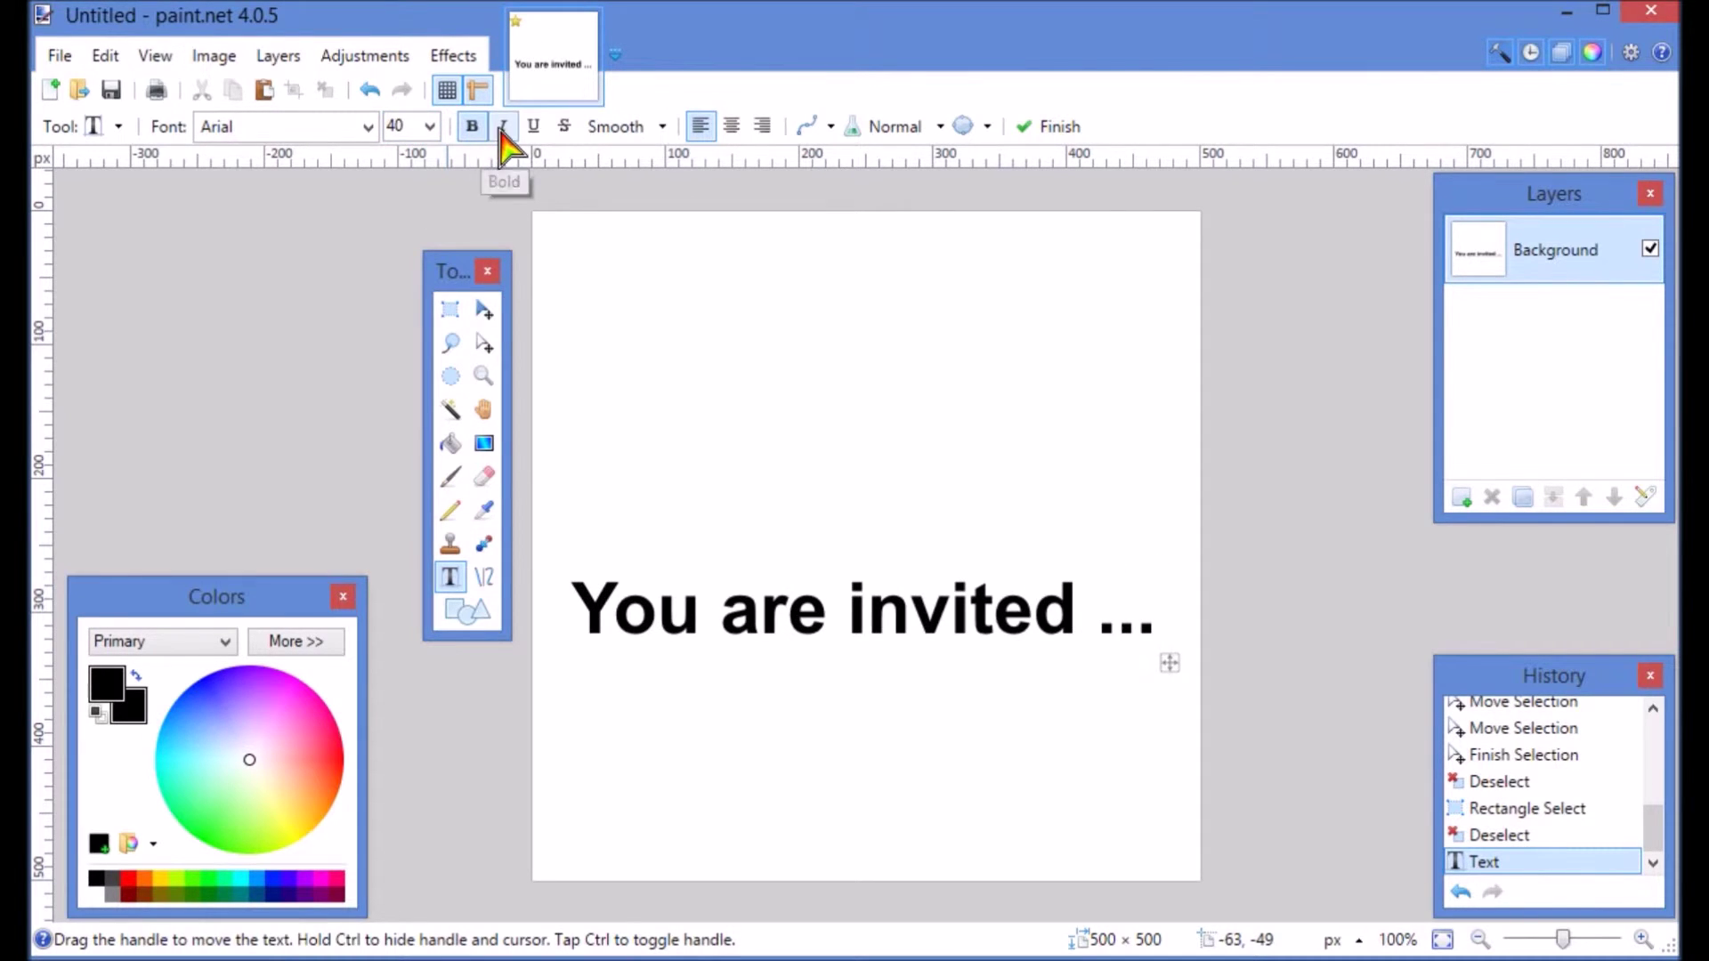
{"action": "left_click", "coordinate": [502, 132]}
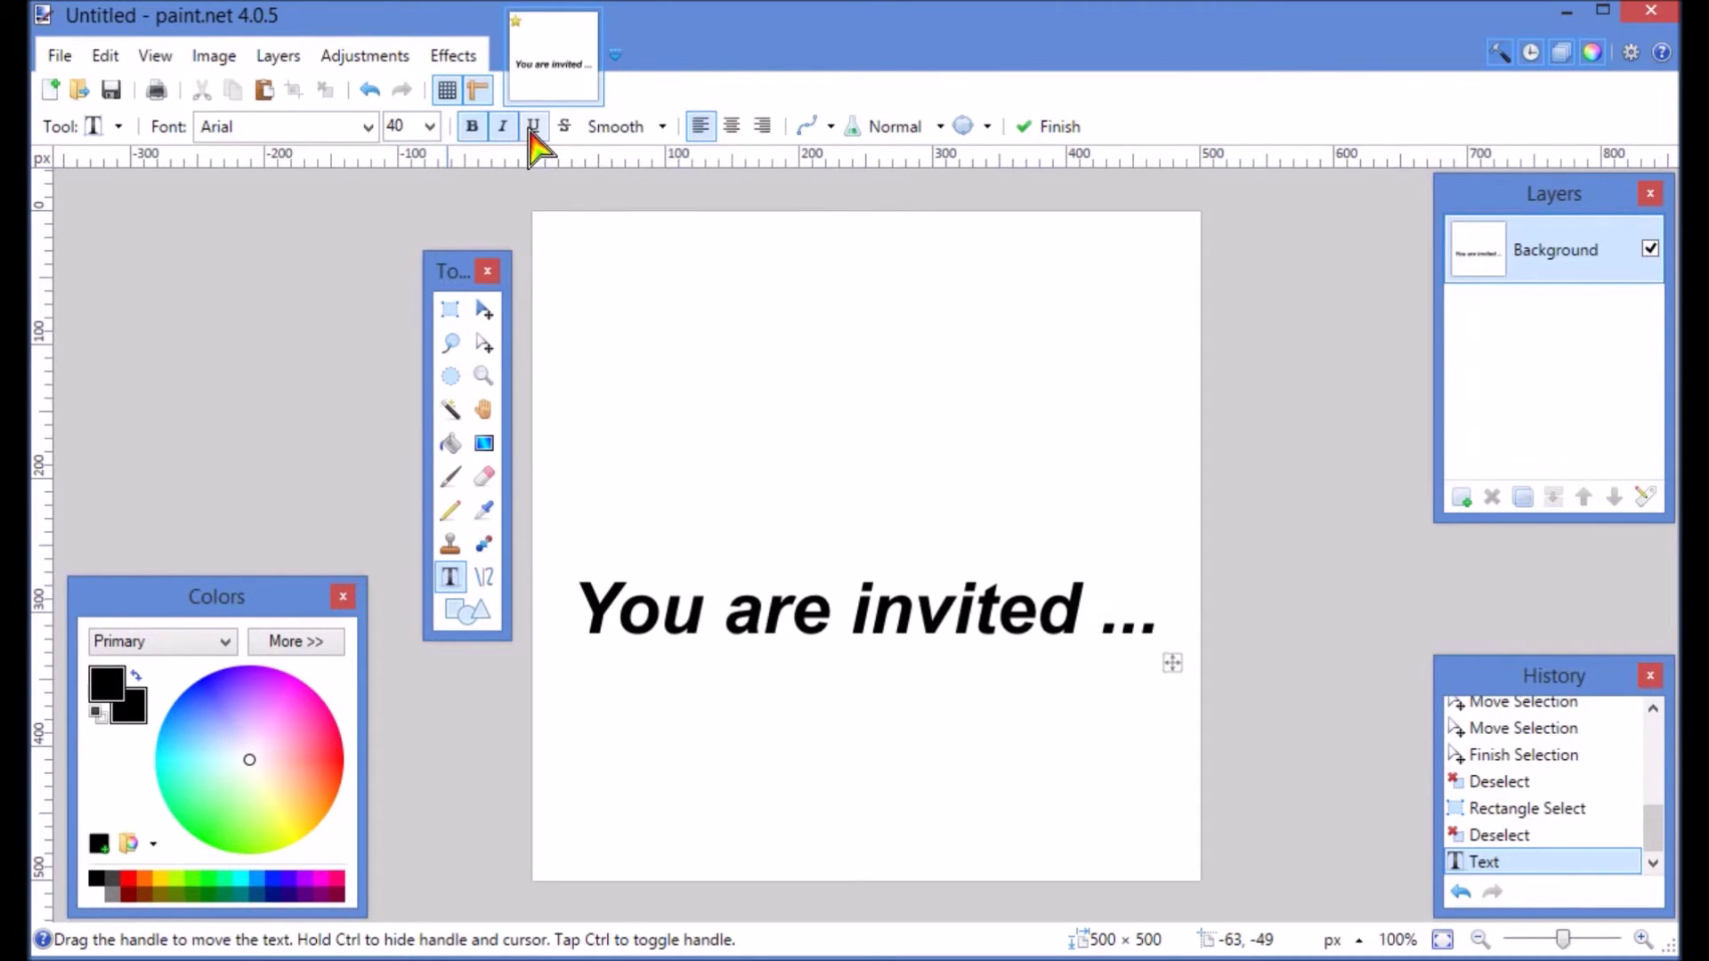
{"action": "left_click", "coordinate": [534, 134]}
{"action": "left_click", "coordinate": [556, 132]}
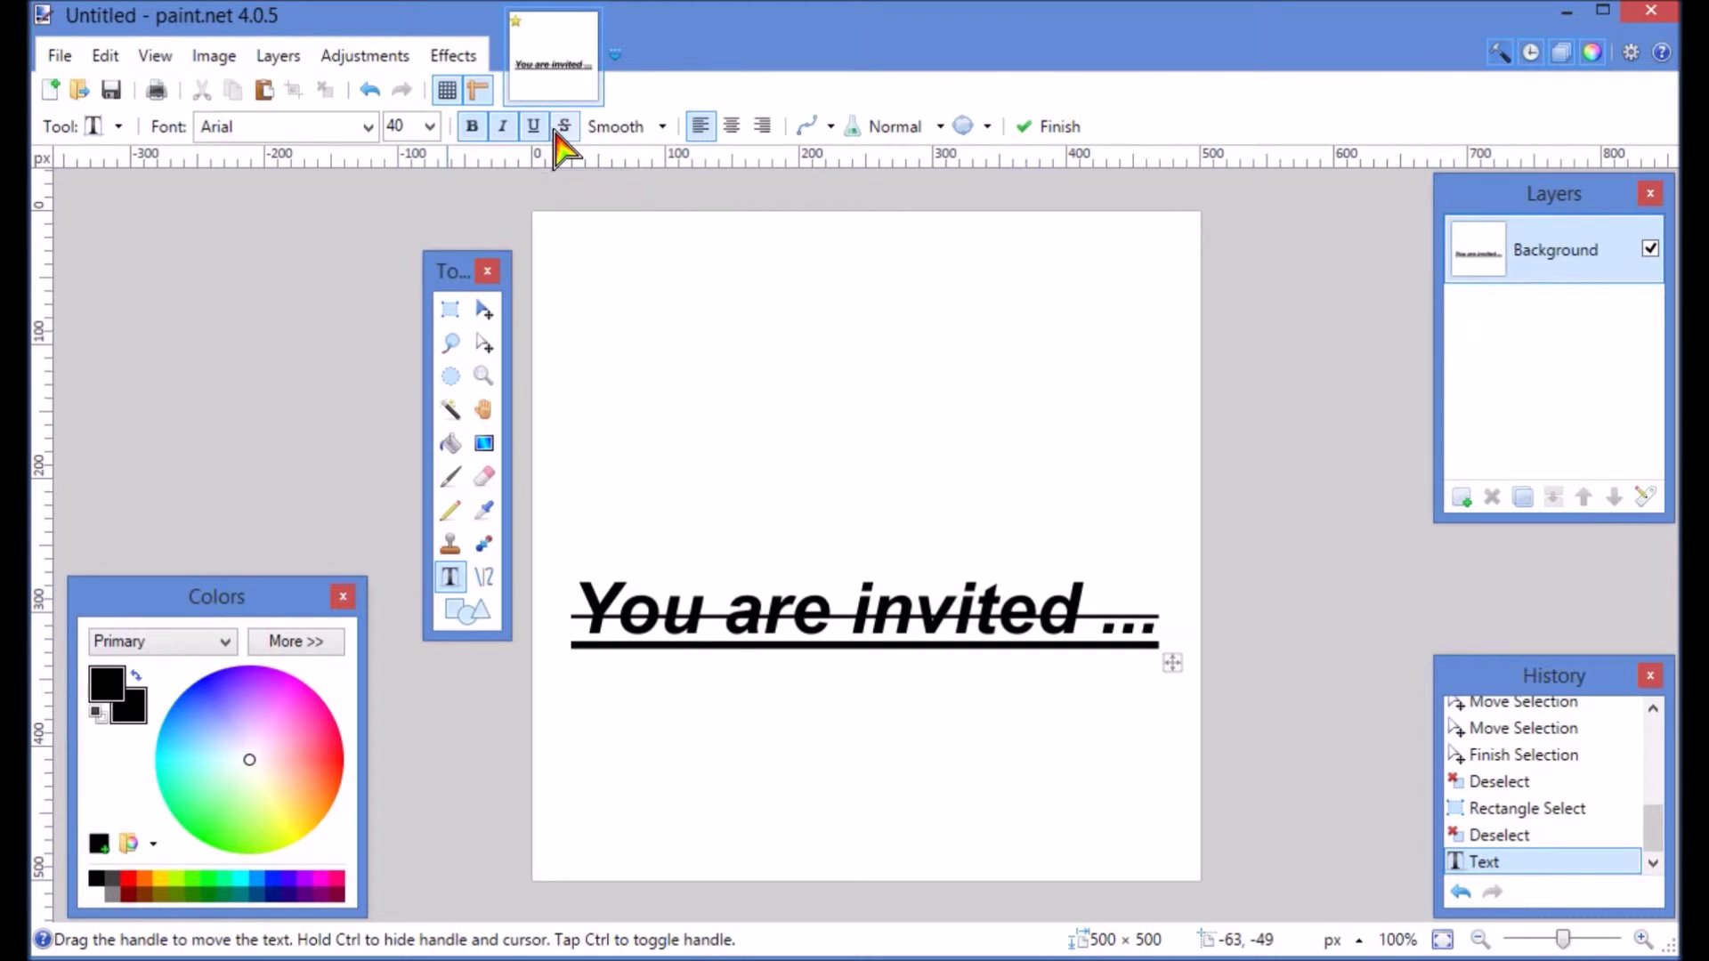
{"action": "left_click", "coordinate": [534, 132]}
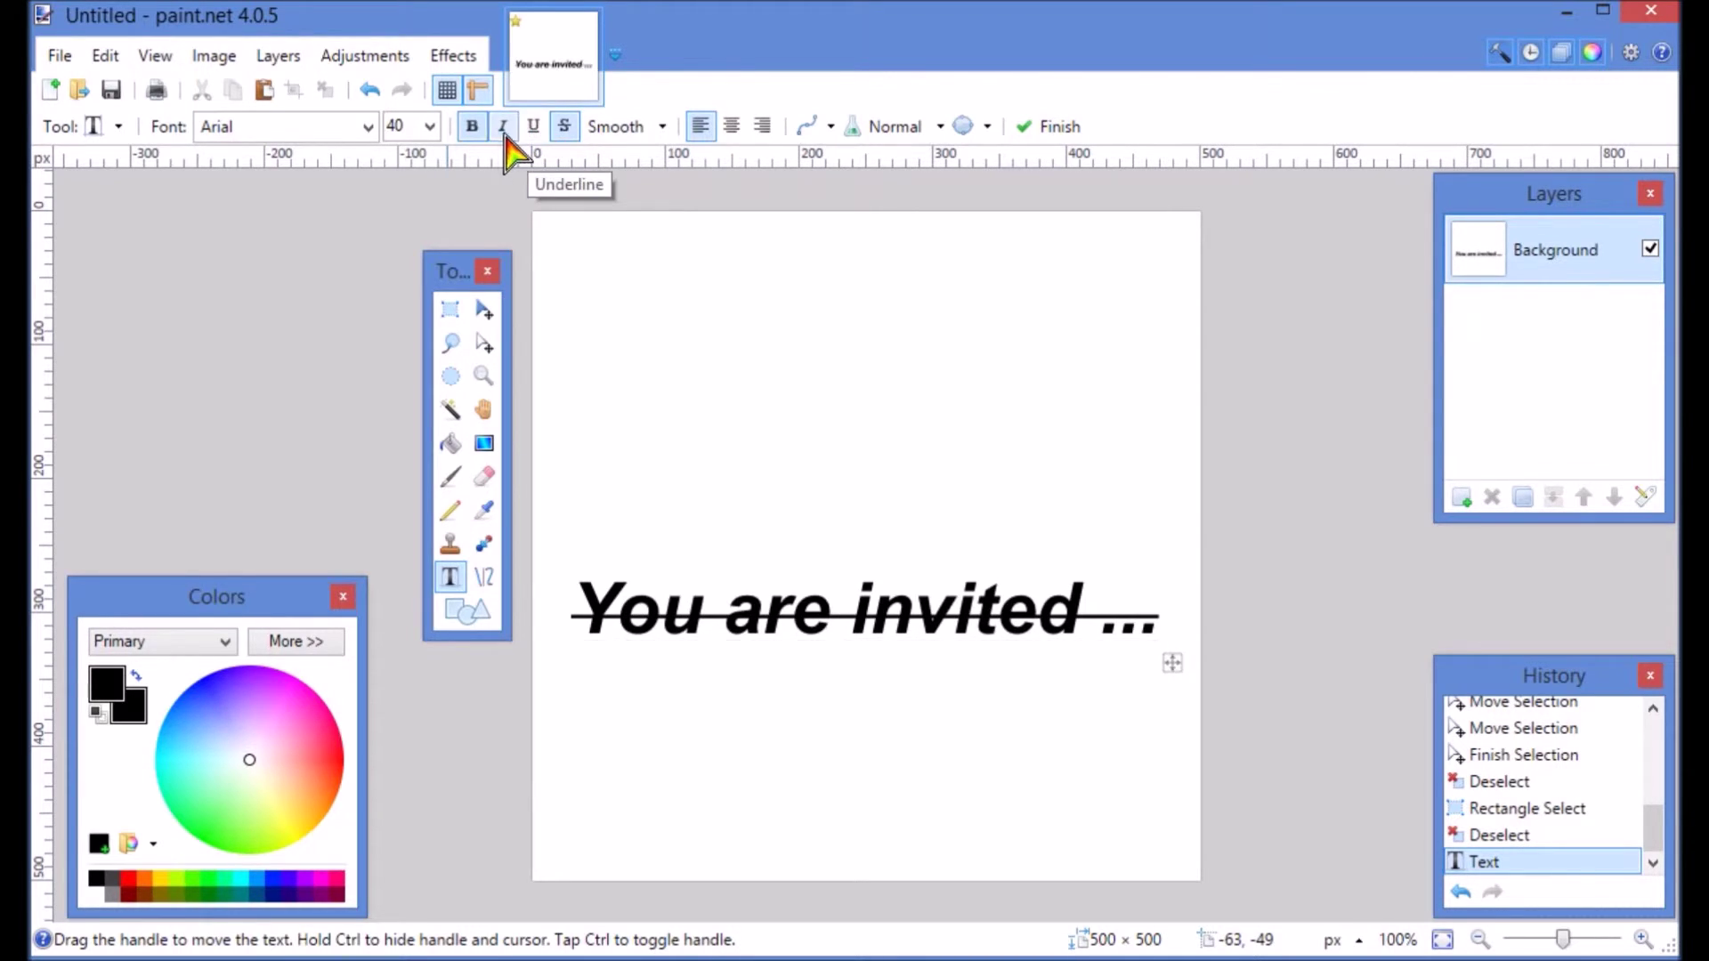
{"action": "left_click", "coordinate": [499, 133]}
{"action": "left_click", "coordinate": [472, 127]}
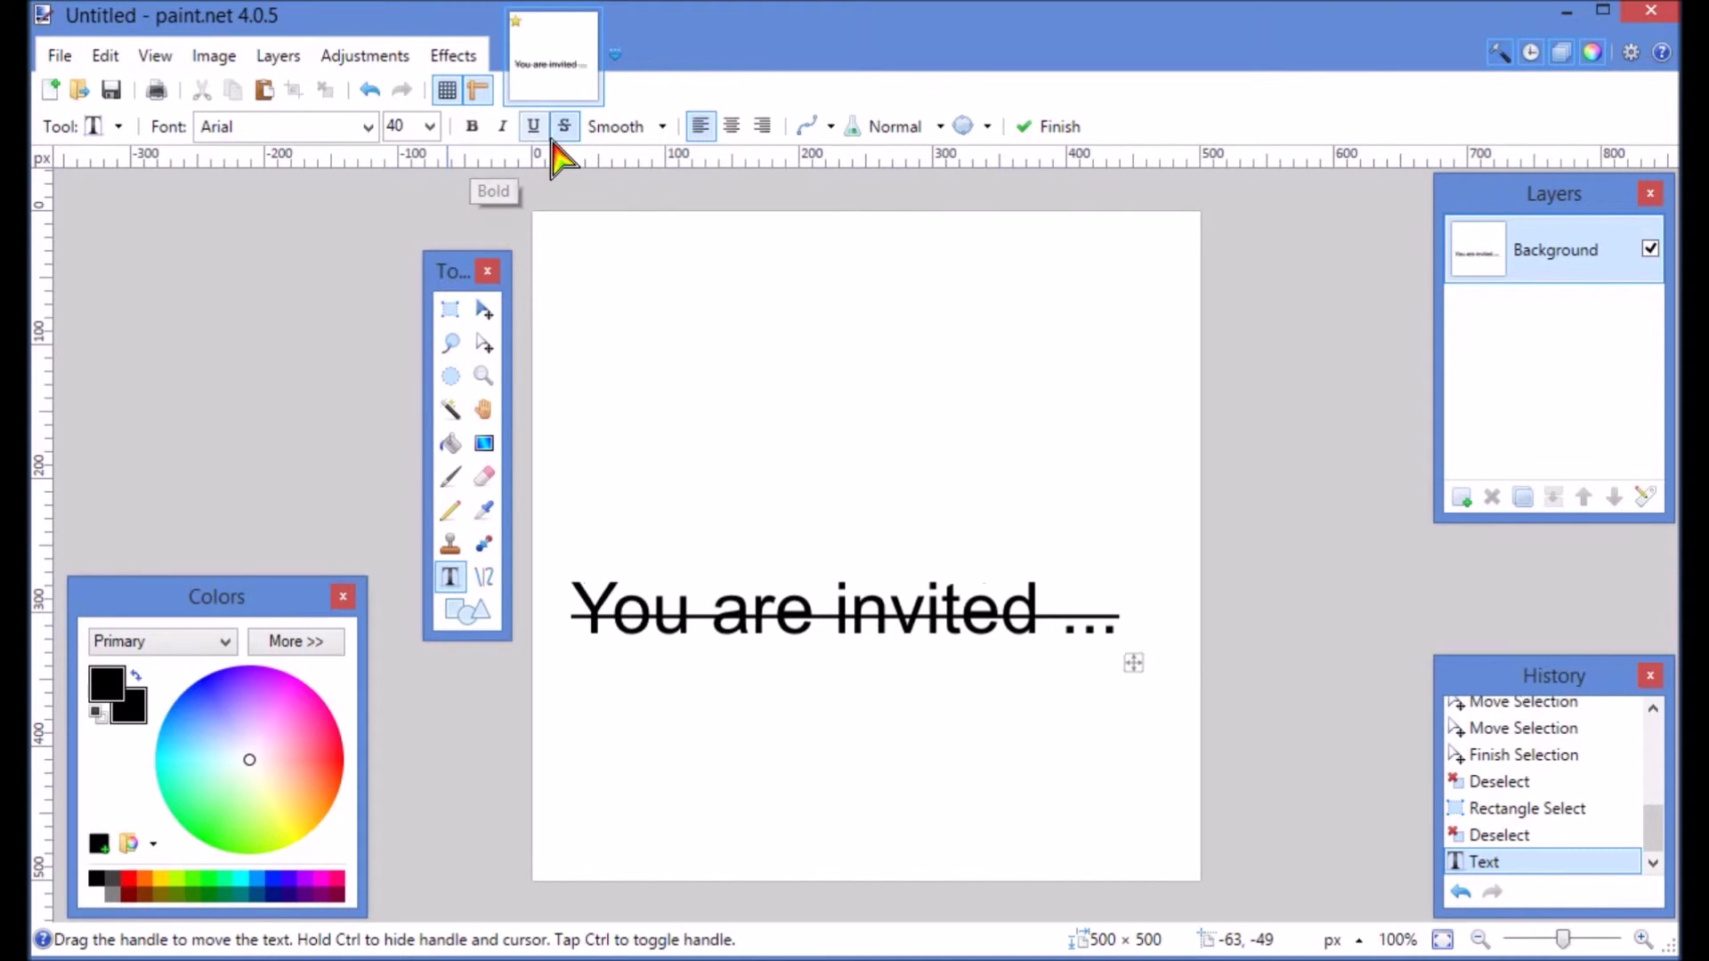
{"action": "left_click", "coordinate": [561, 129]}
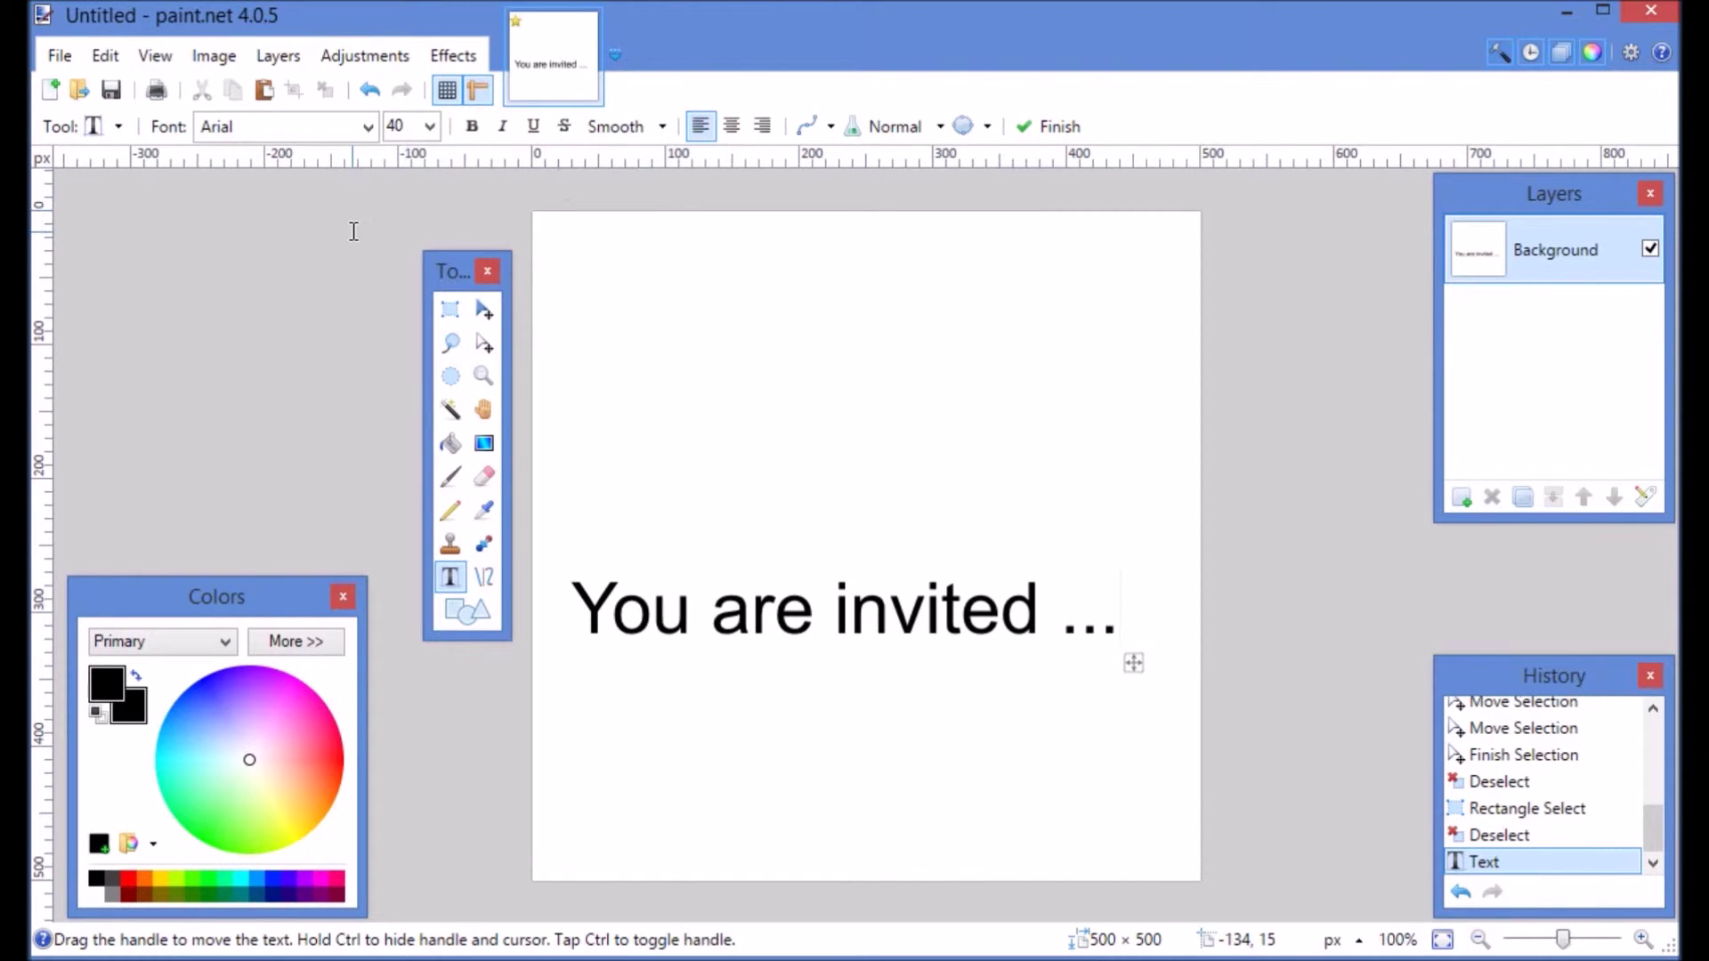
{"action": "left_click", "coordinate": [454, 724]}
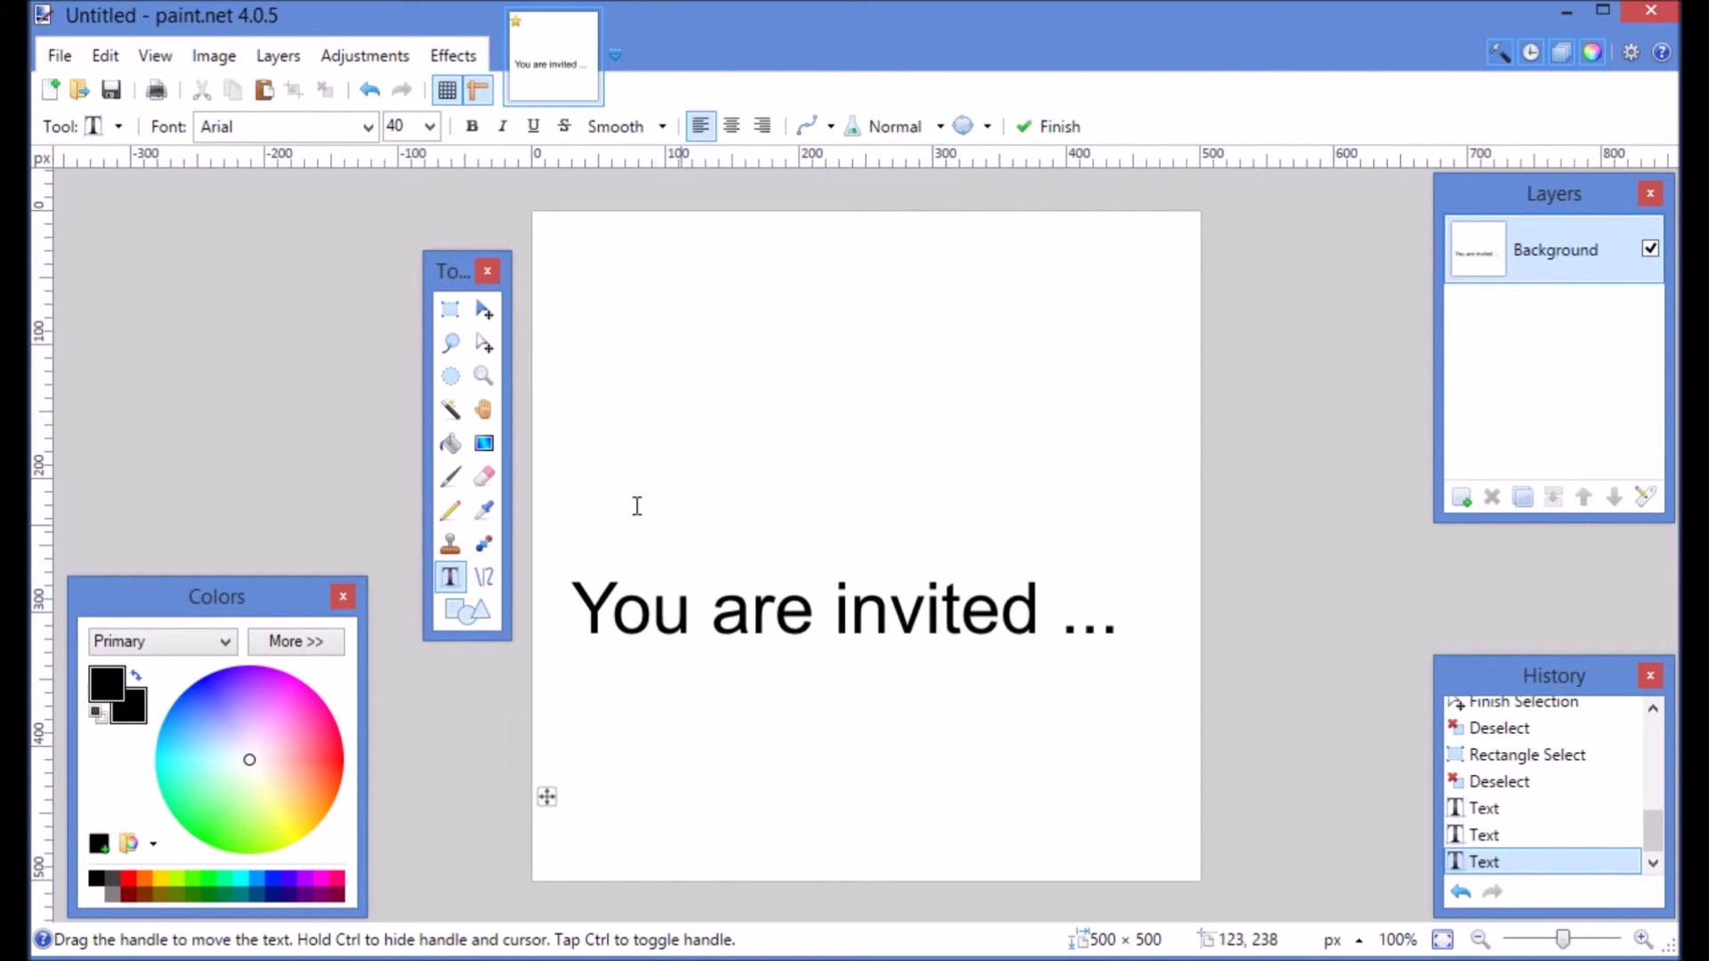
- Finish the text and activate the Pan tool
{"action": "left_click", "coordinate": [486, 411]}
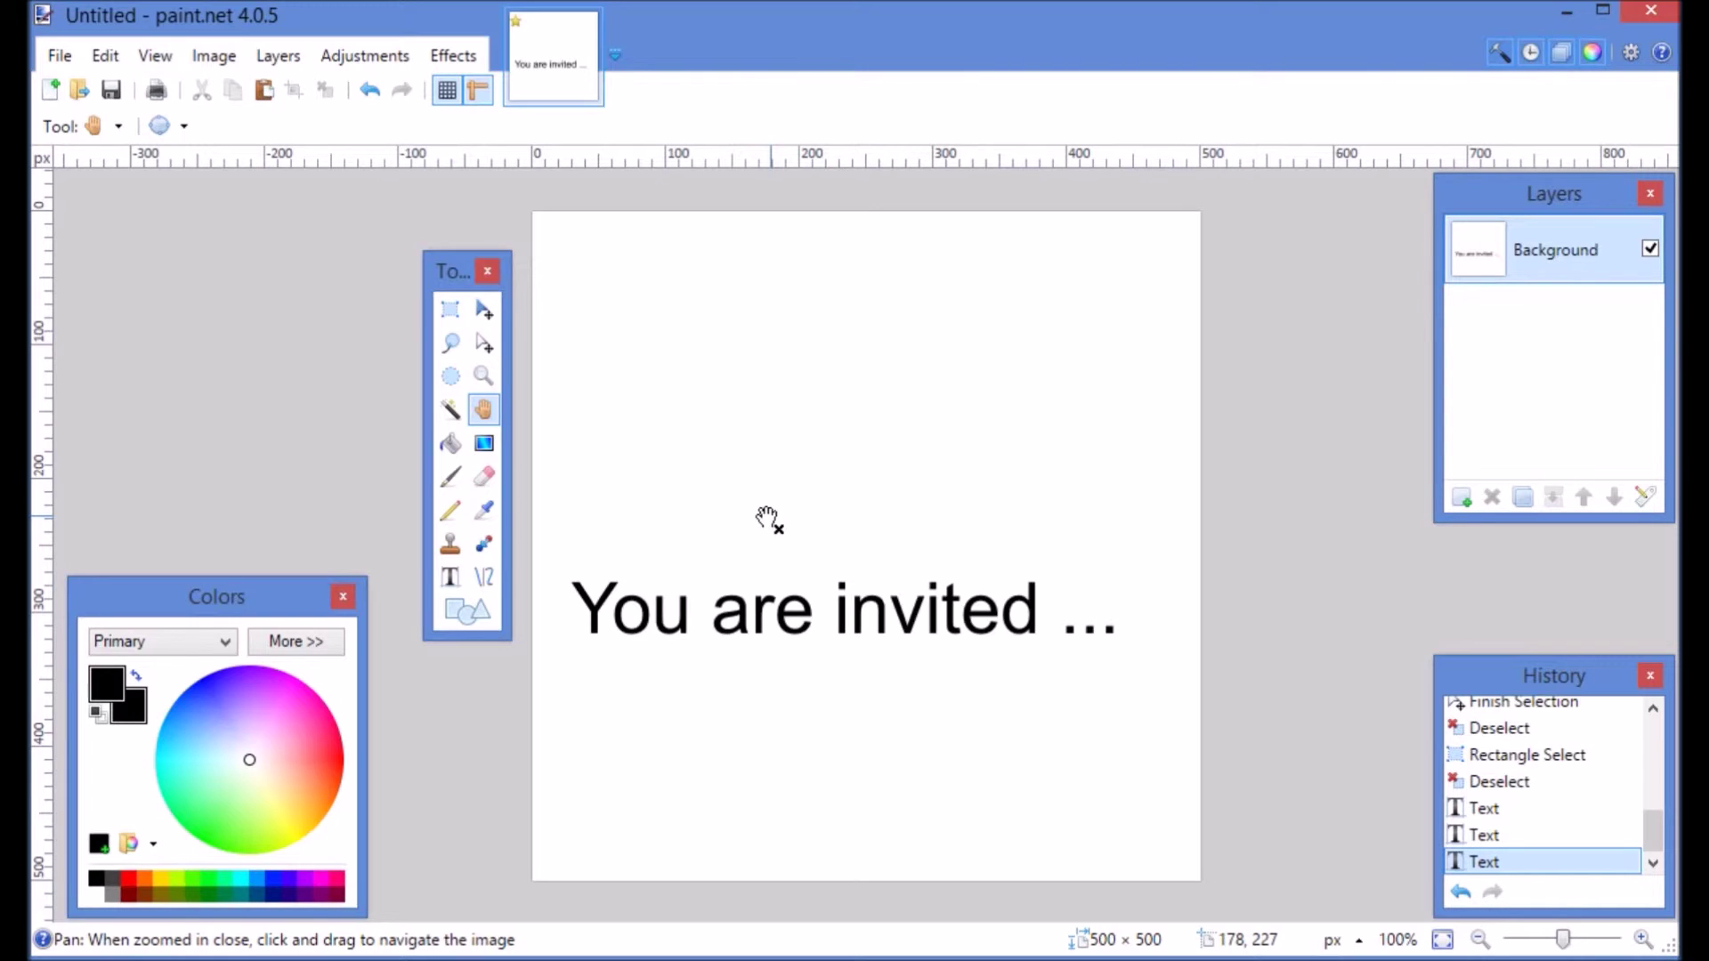
- Zoom in on the 'You are invited ...' text four times to reach 400%
{"action": "left_click", "coordinate": [483, 373]}
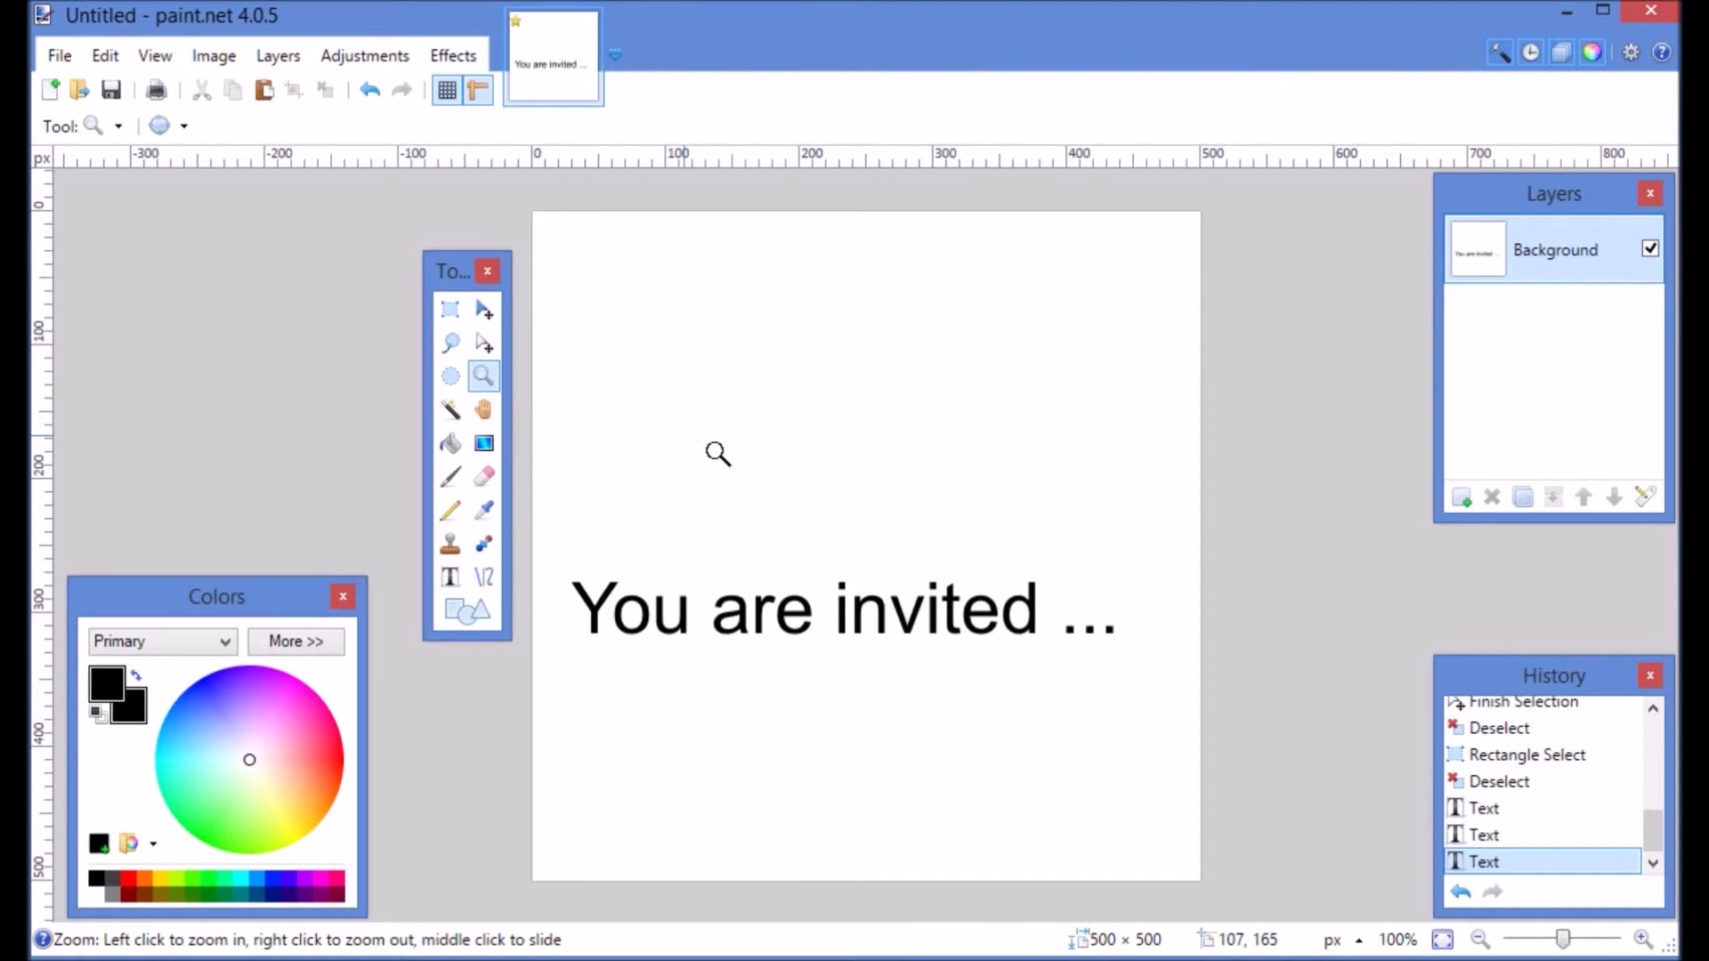
{"action": "left_click", "coordinate": [819, 570]}
{"action": "left_click", "coordinate": [813, 571]}
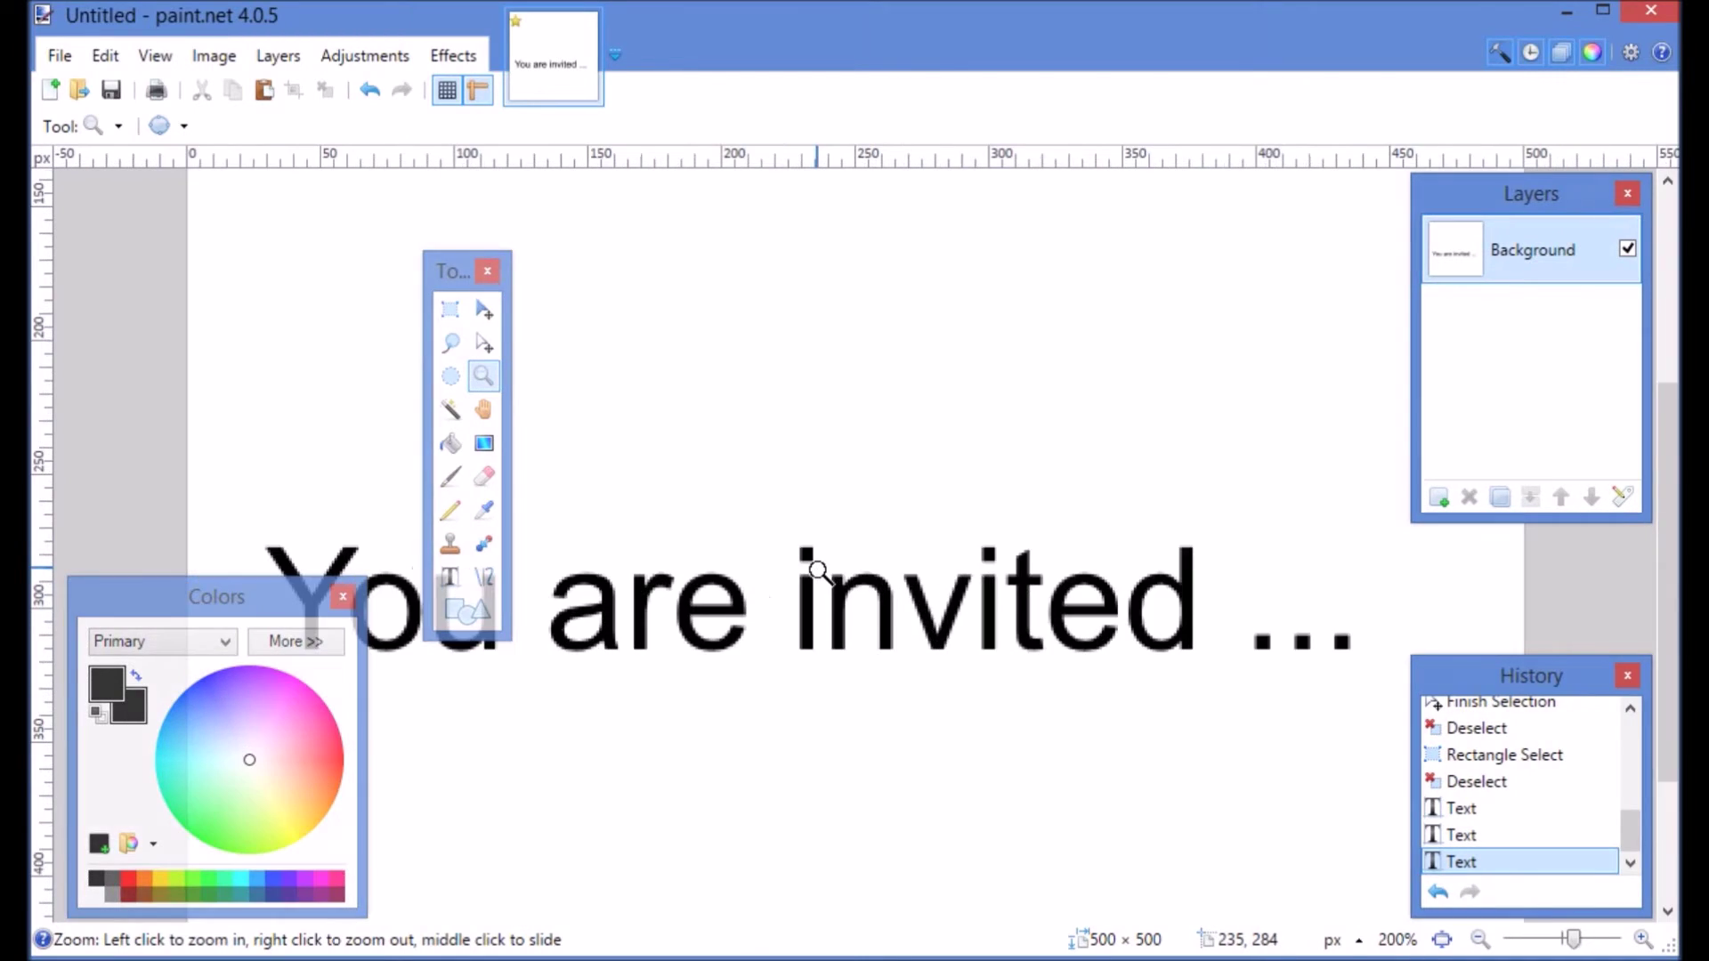
{"action": "left_click", "coordinate": [814, 571]}
{"action": "left_click", "coordinate": [816, 569]}
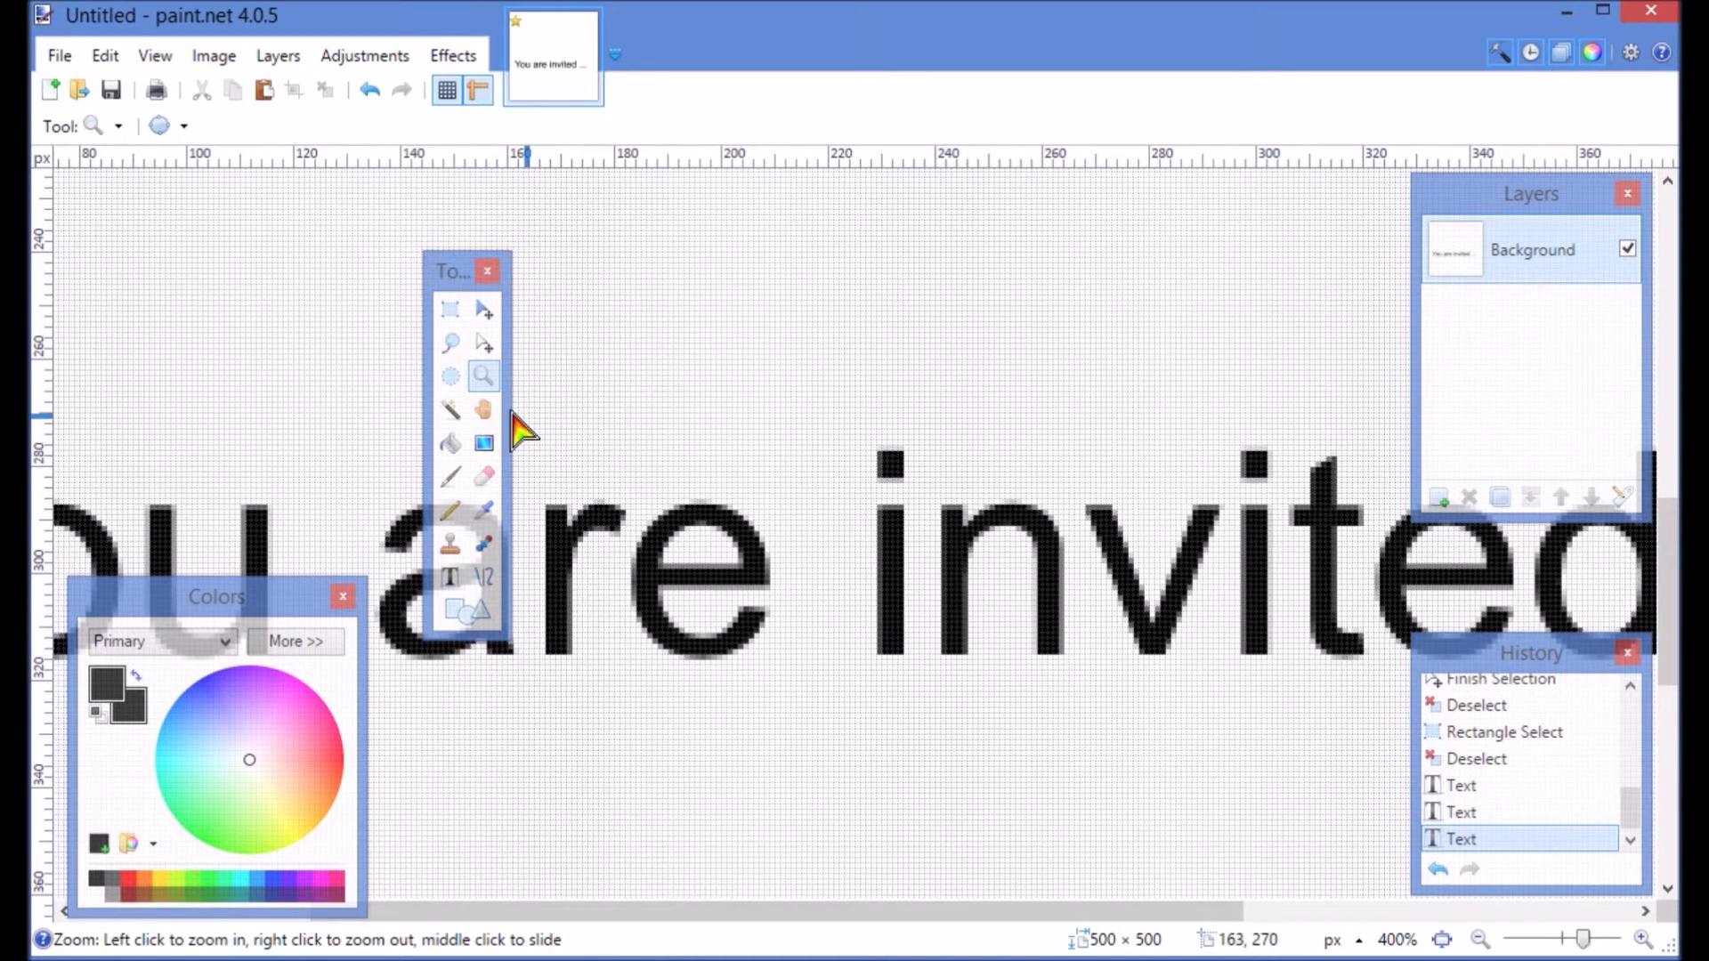
{"action": "left_click", "coordinate": [483, 412]}
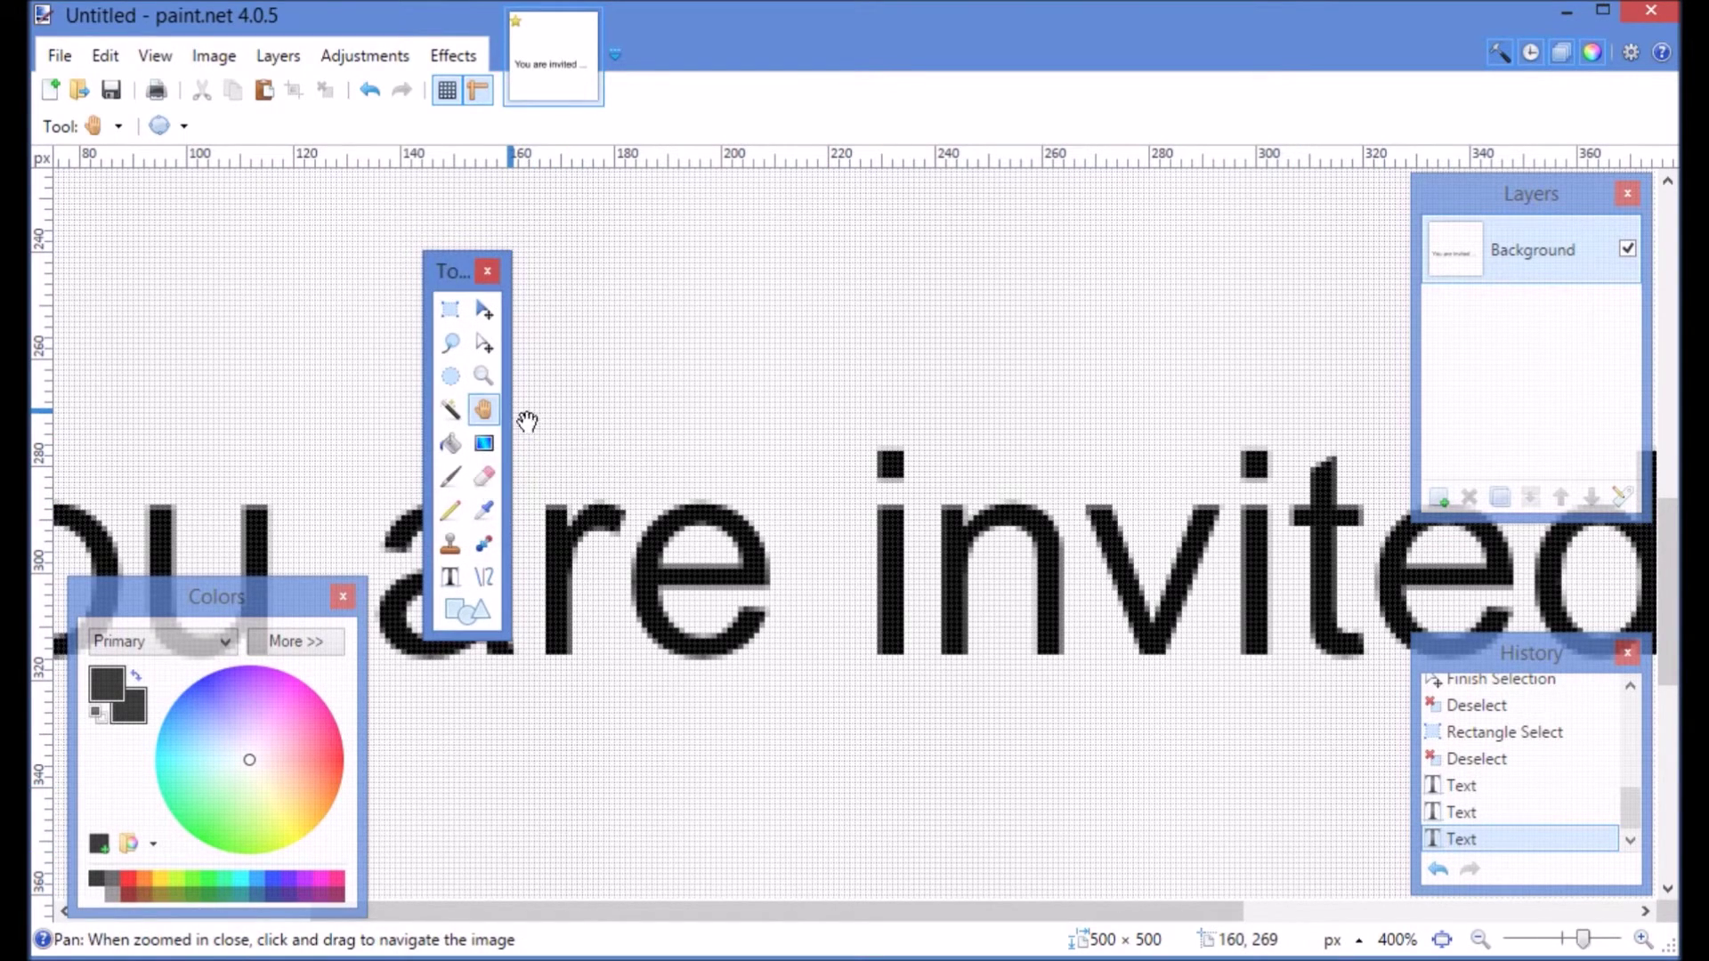
- Pan around the magnified text's letters, then return the view to 100% Actual Size
{"action": "left_click_drag", "start_coordinate": [546, 427], "coordinate": [859, 420]}
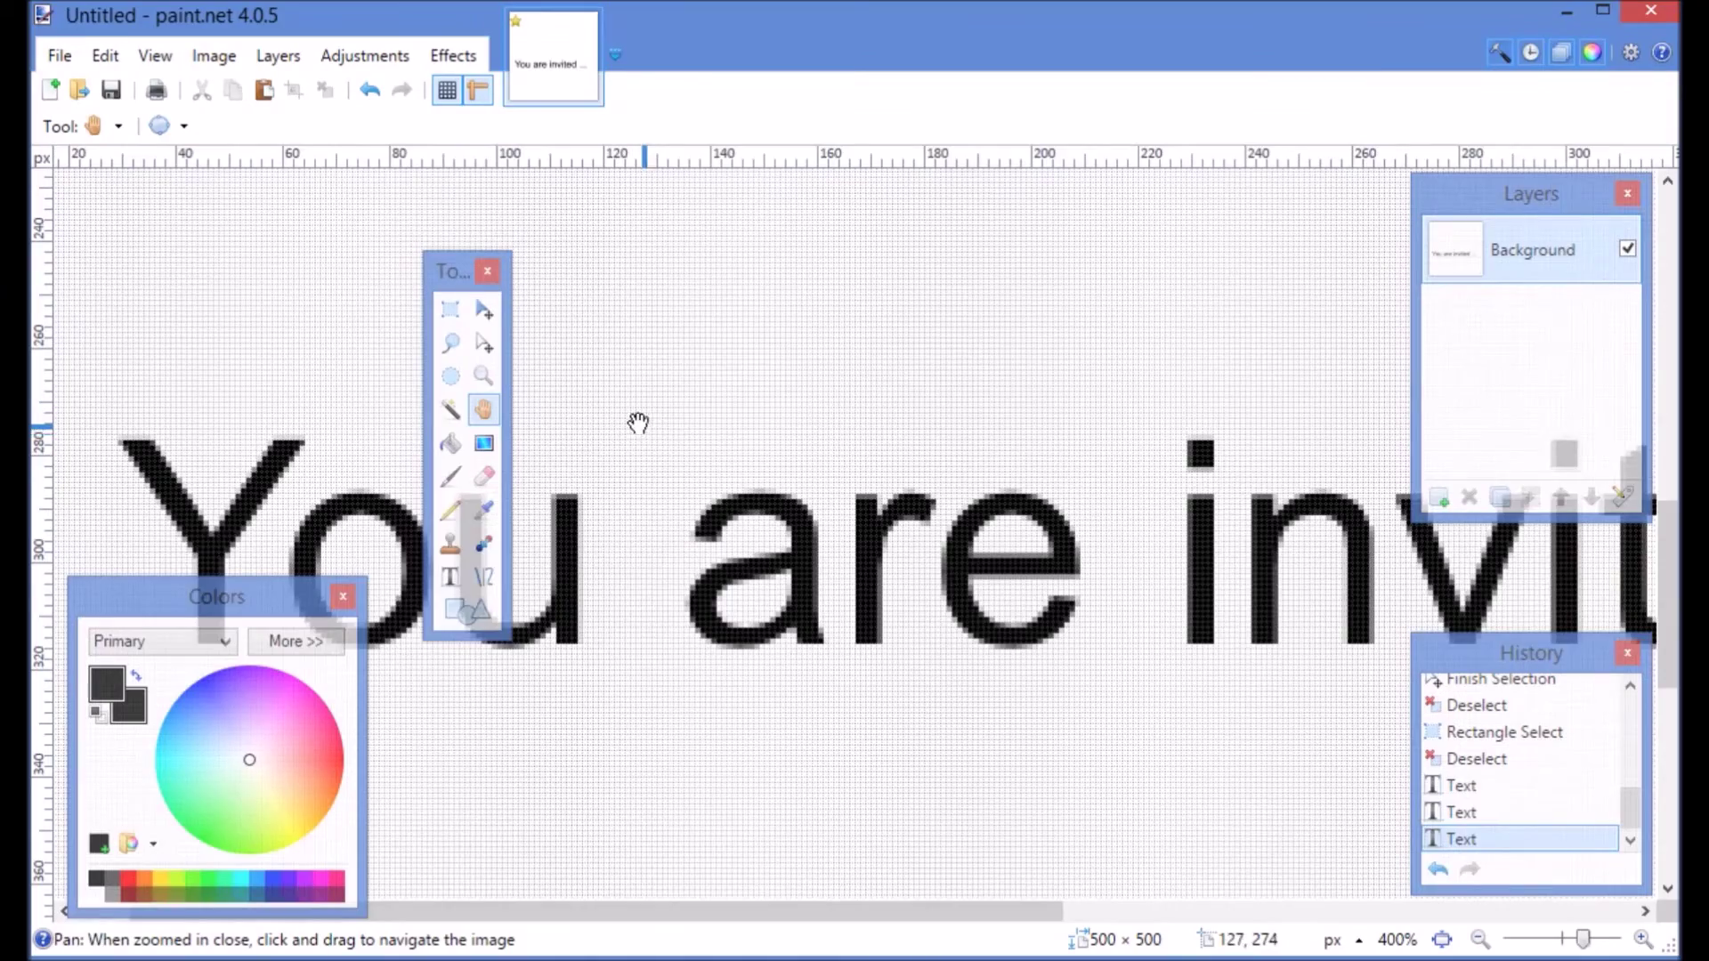
{"action": "left_click_drag", "start_coordinate": [638, 422], "coordinate": [961, 427]}
{"action": "left_click_drag", "start_coordinate": [896, 756], "coordinate": [942, 557]}
{"action": "left_click_drag", "start_coordinate": [1098, 561], "coordinate": [931, 517]}
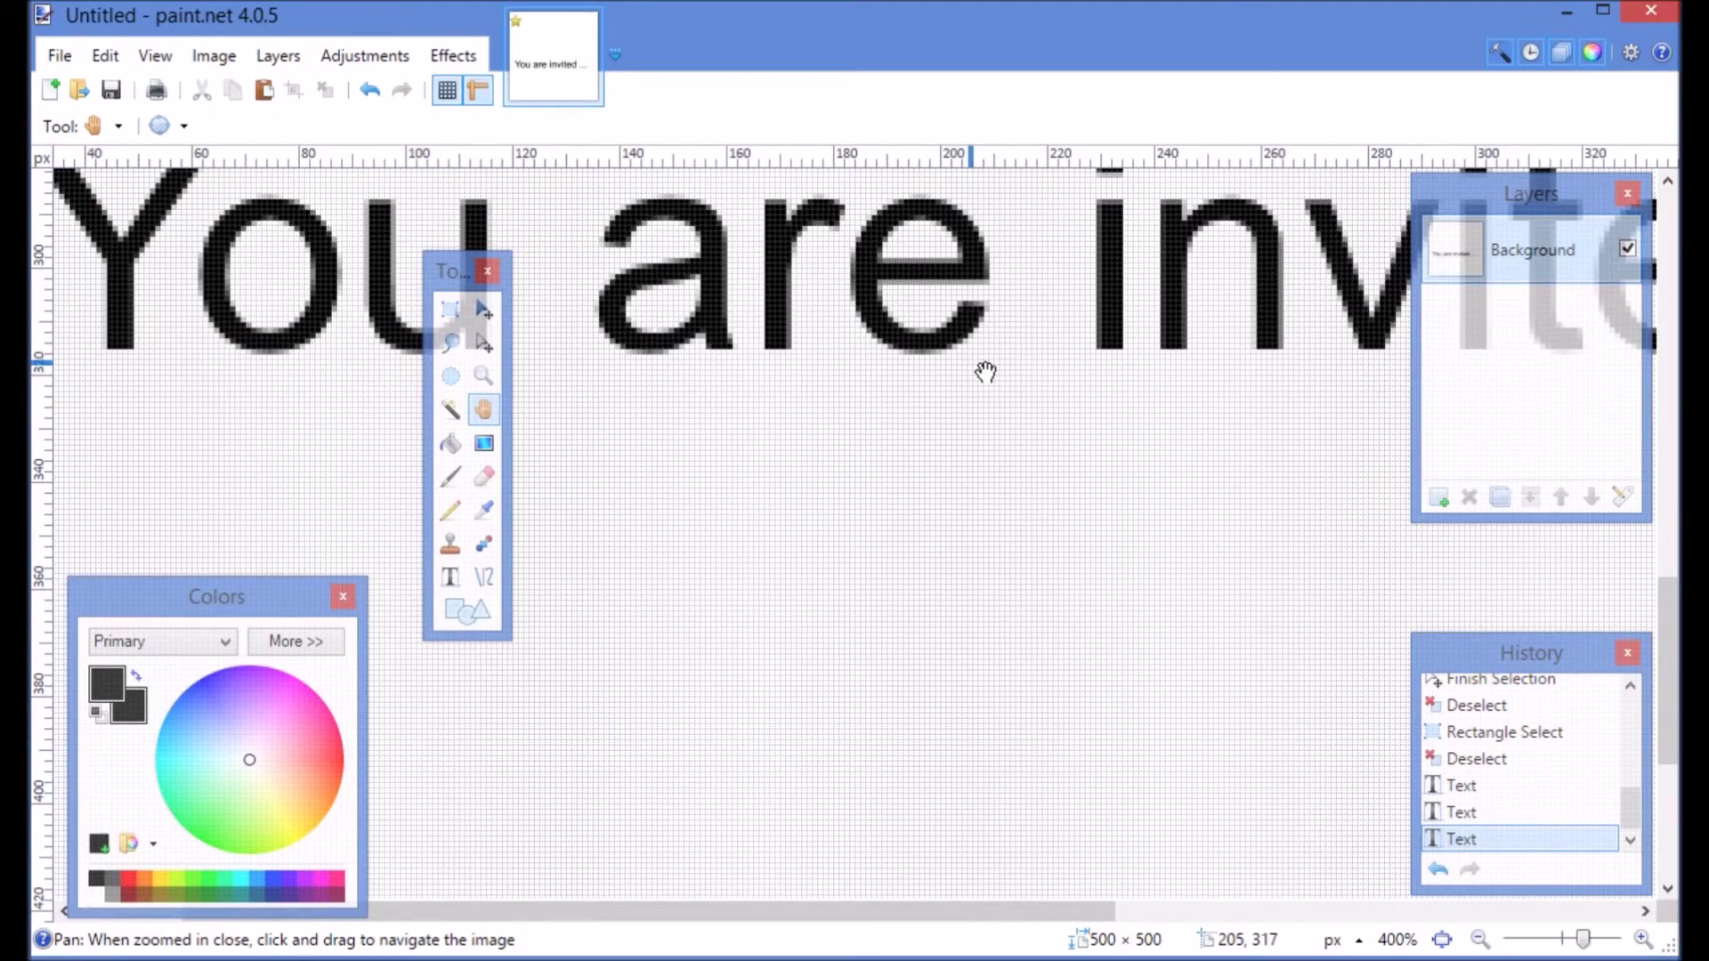
{"action": "left_click_drag", "start_coordinate": [1056, 393], "coordinate": [943, 409]}
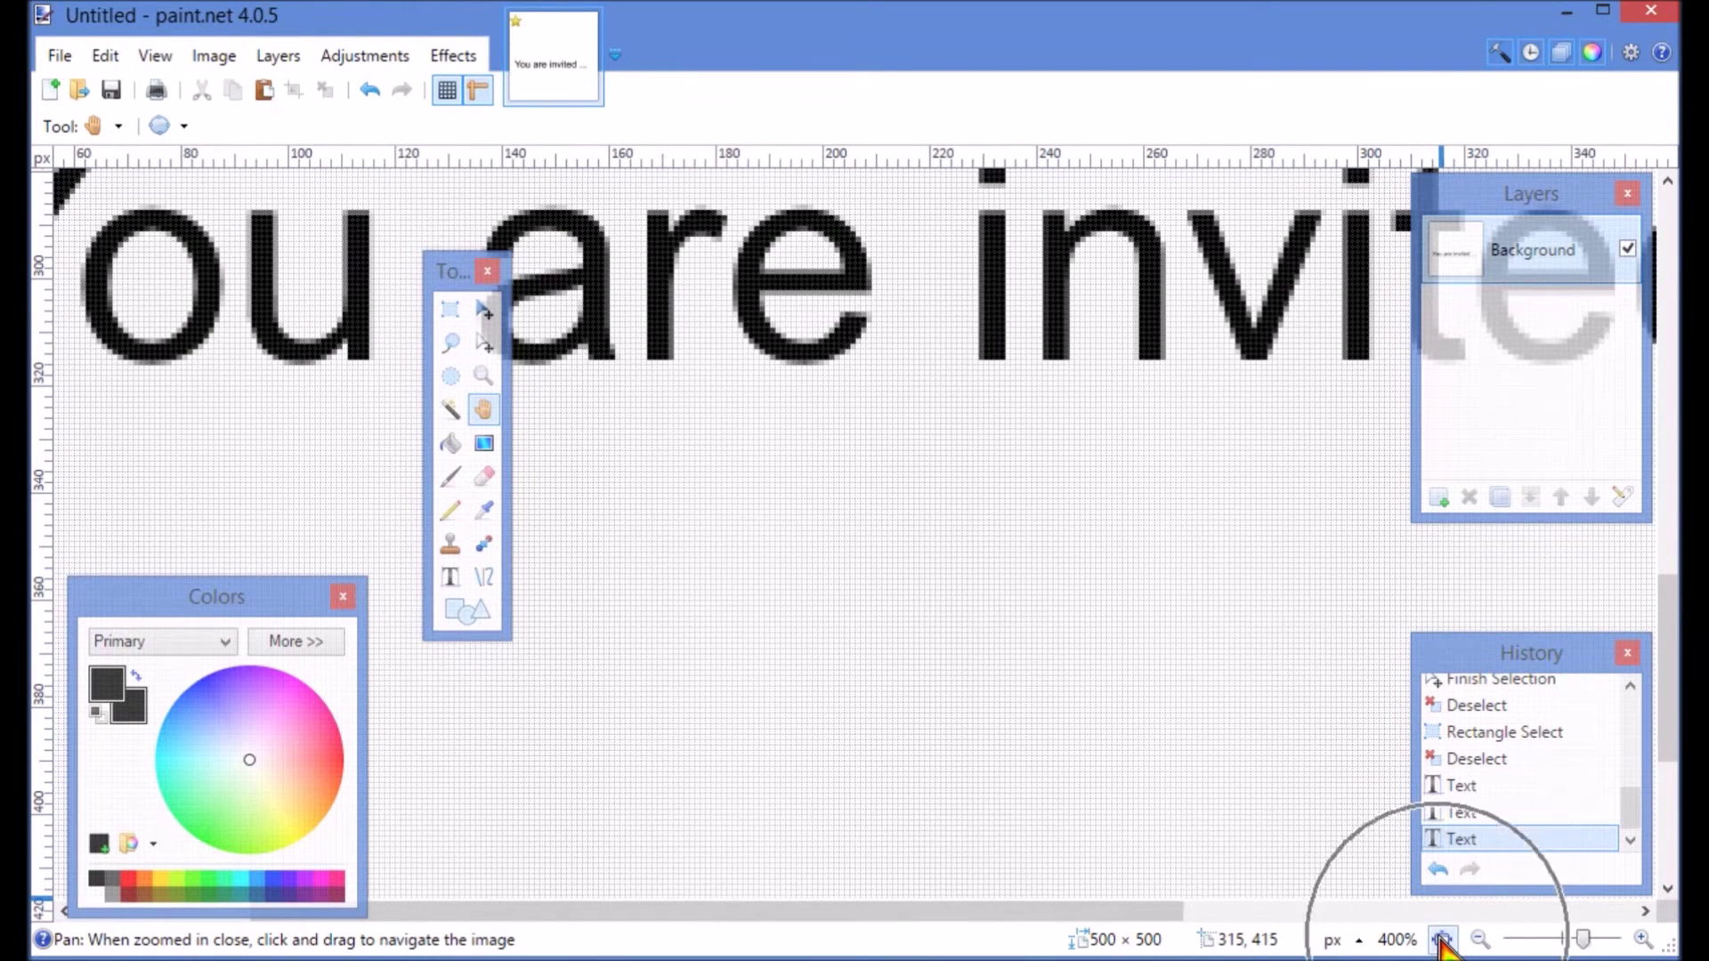
{"action": "left_click", "coordinate": [1442, 940]}
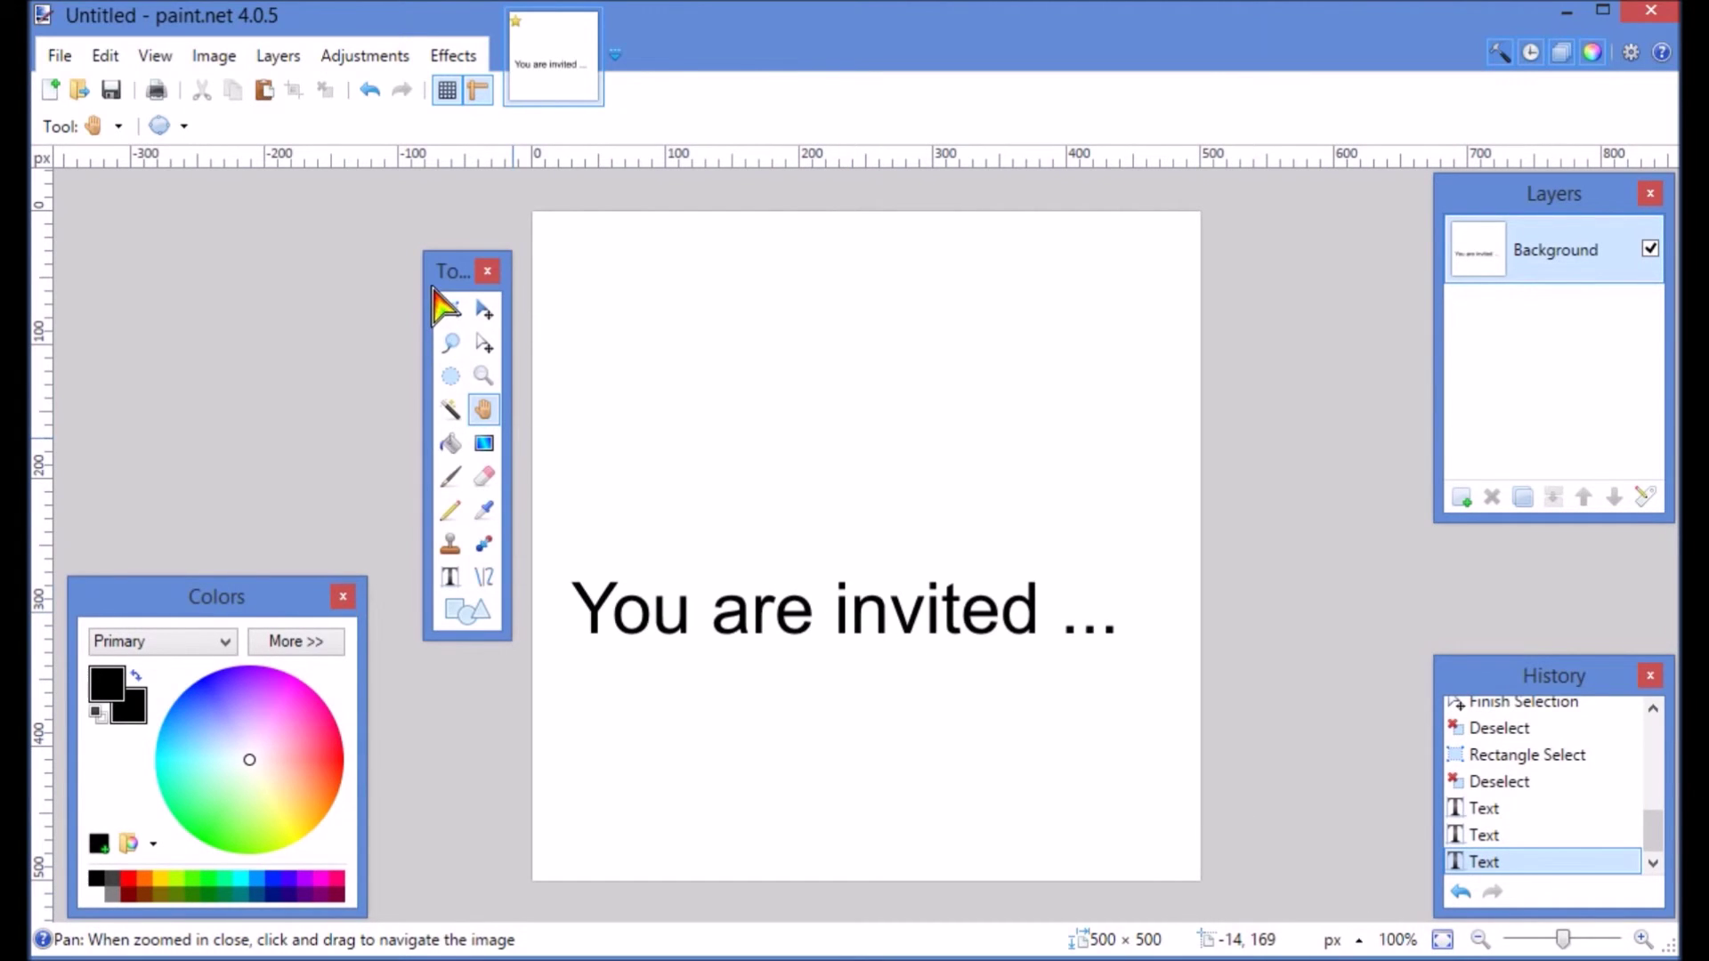
- Draw a 436 × 92 pixel rectangular selection around the invitation text
{"action": "left_click", "coordinate": [453, 309]}
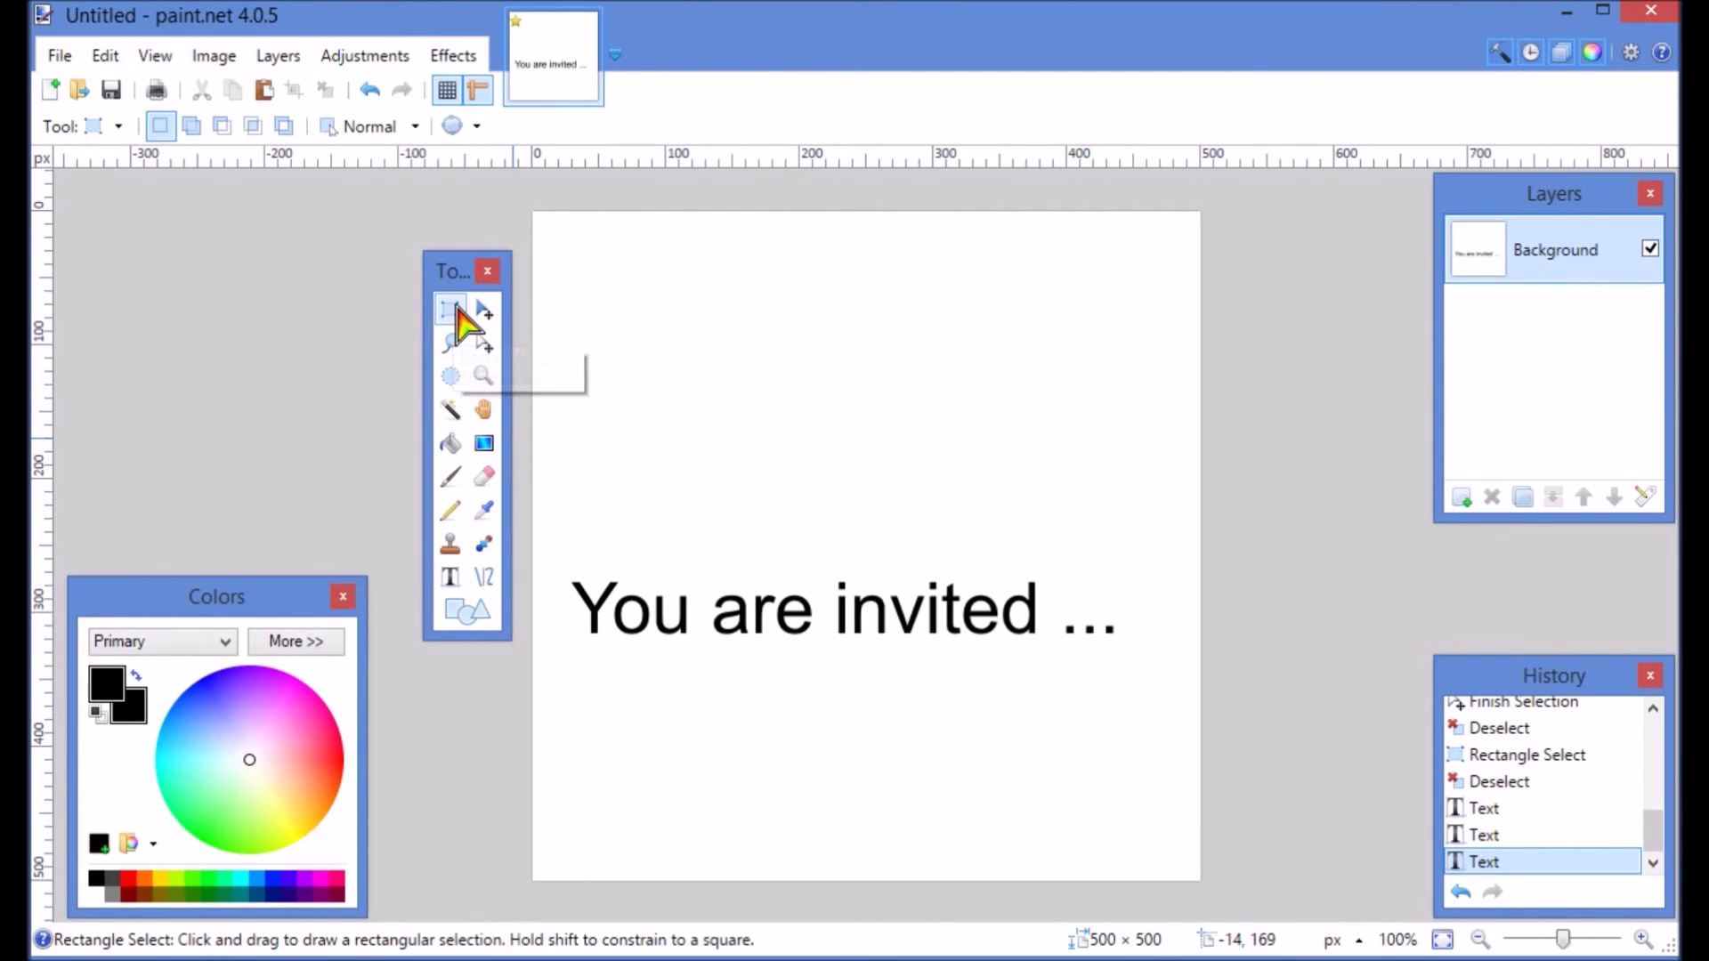
{"action": "left_click_drag", "start_coordinate": [554, 559], "coordinate": [1136, 681]}
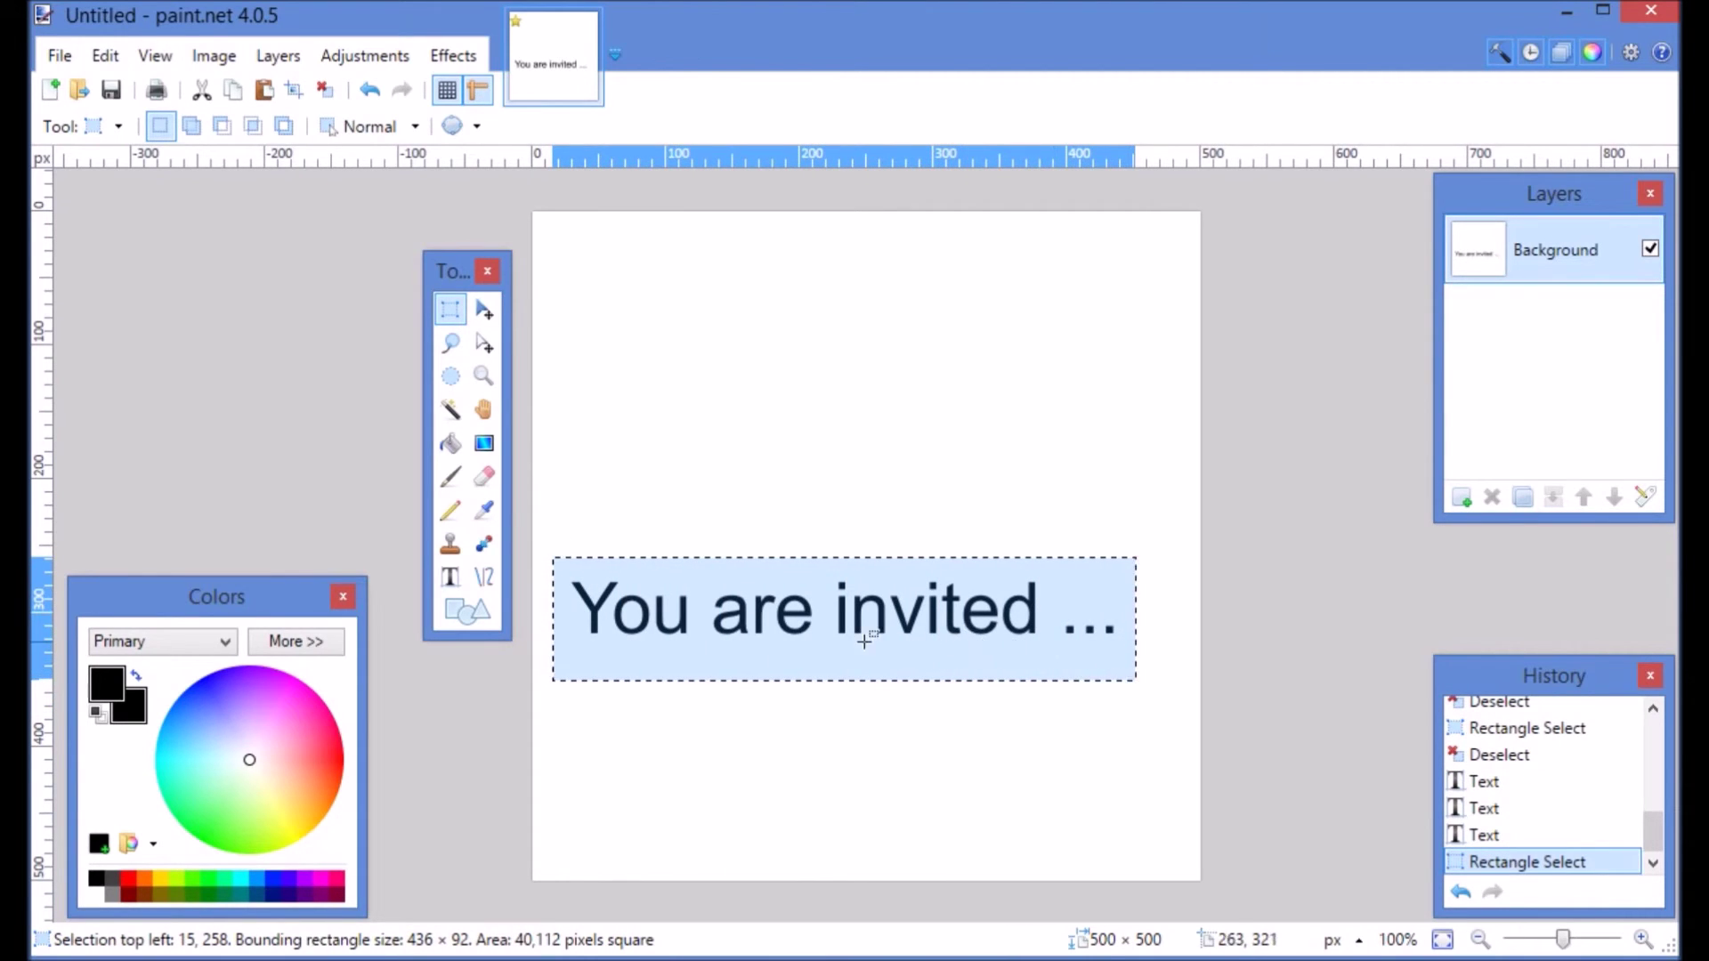
{"action": "left_click", "coordinate": [482, 308]}
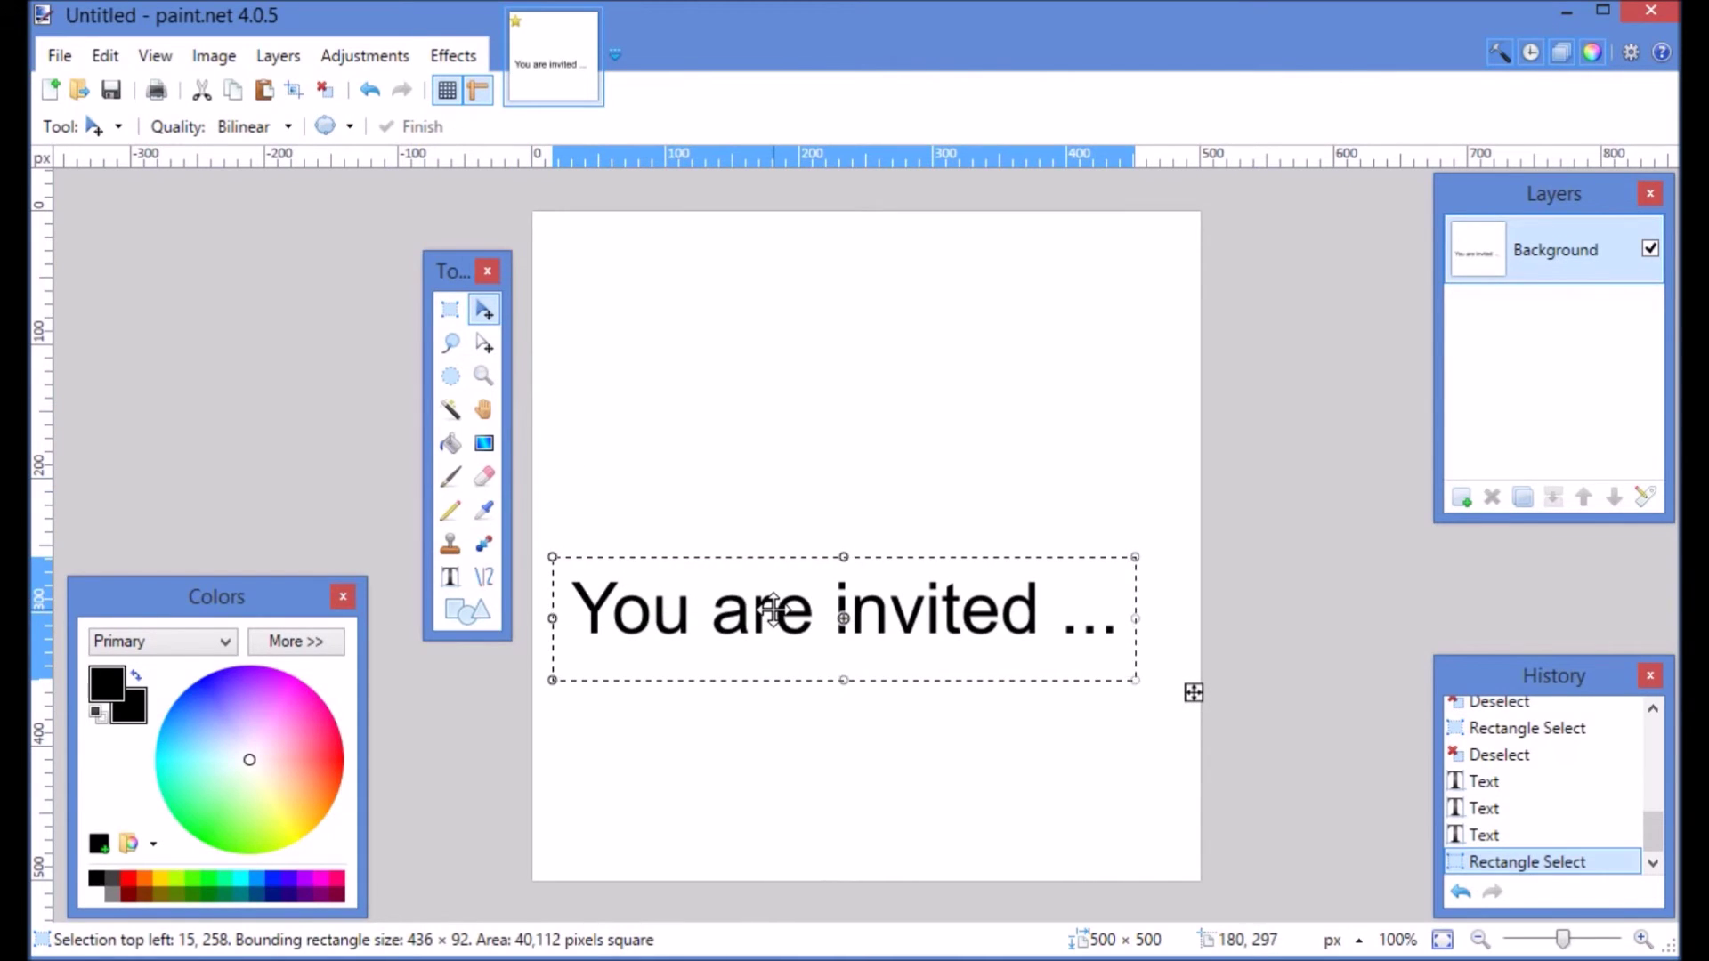
- Drag the selected text down toward the canvas bottom, leaving a transparent gap
{"action": "left_click_drag", "start_coordinate": [775, 611], "coordinate": [752, 766]}
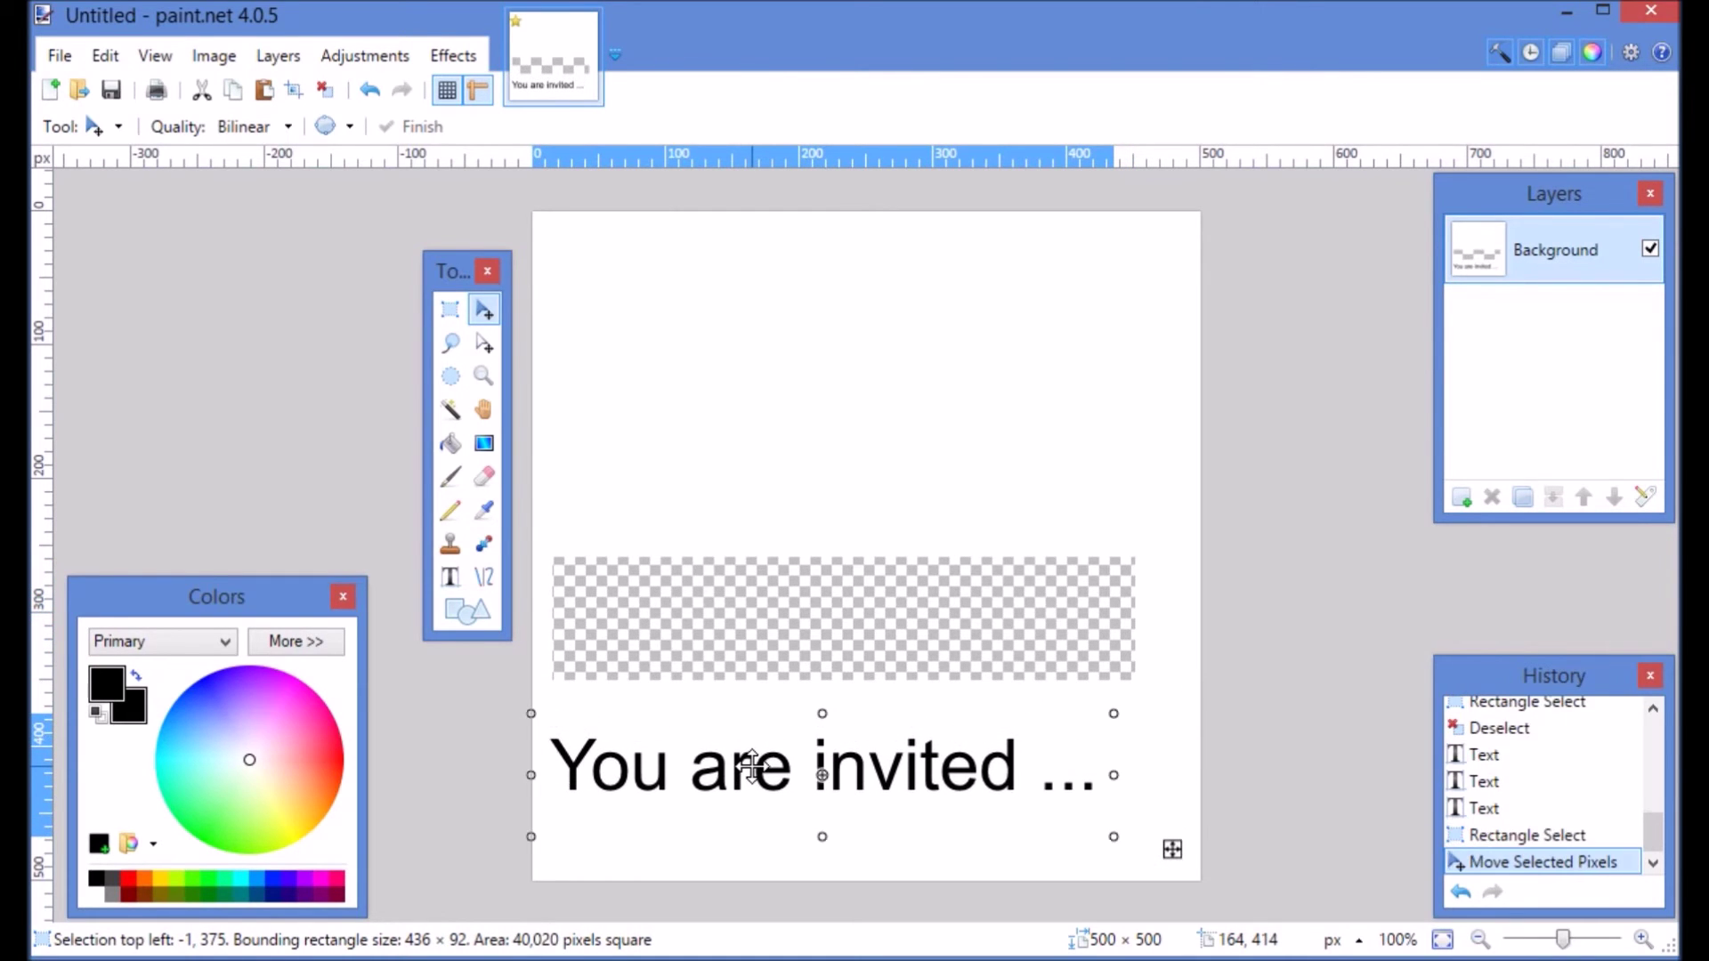